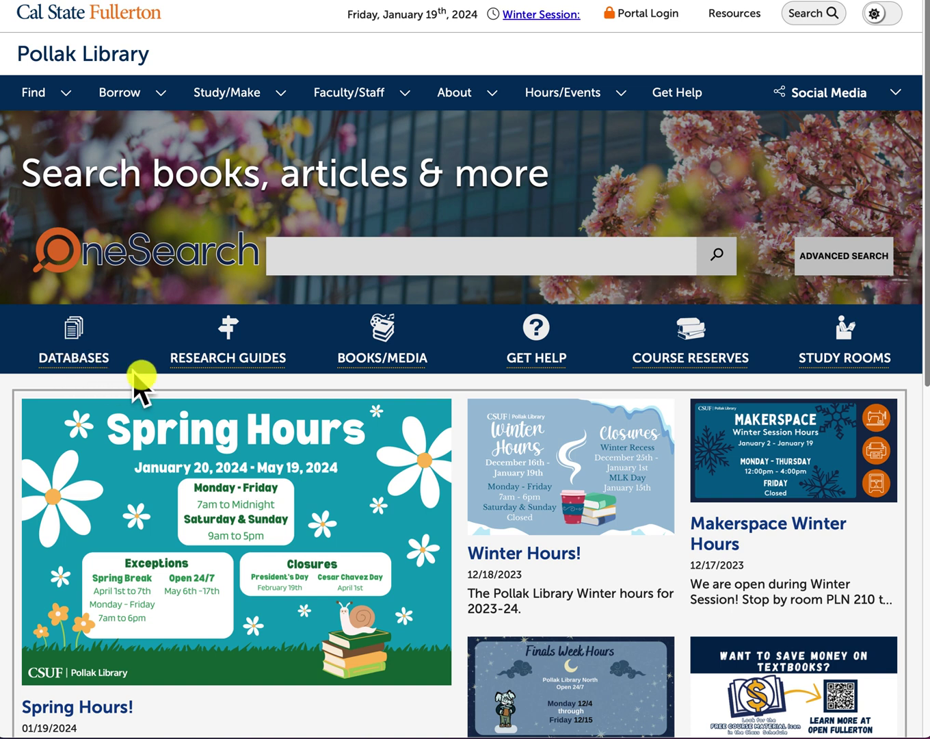
Step: Open the Chemistry 306A guide from the full list of the library's research guides
left_click(203, 367)
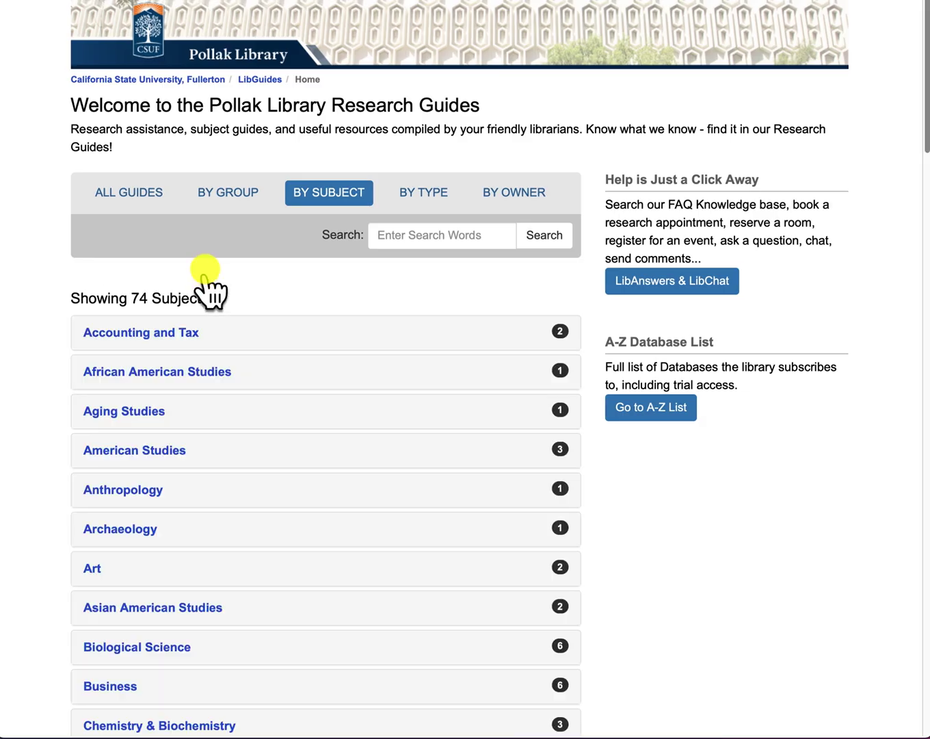
left_click(122, 195)
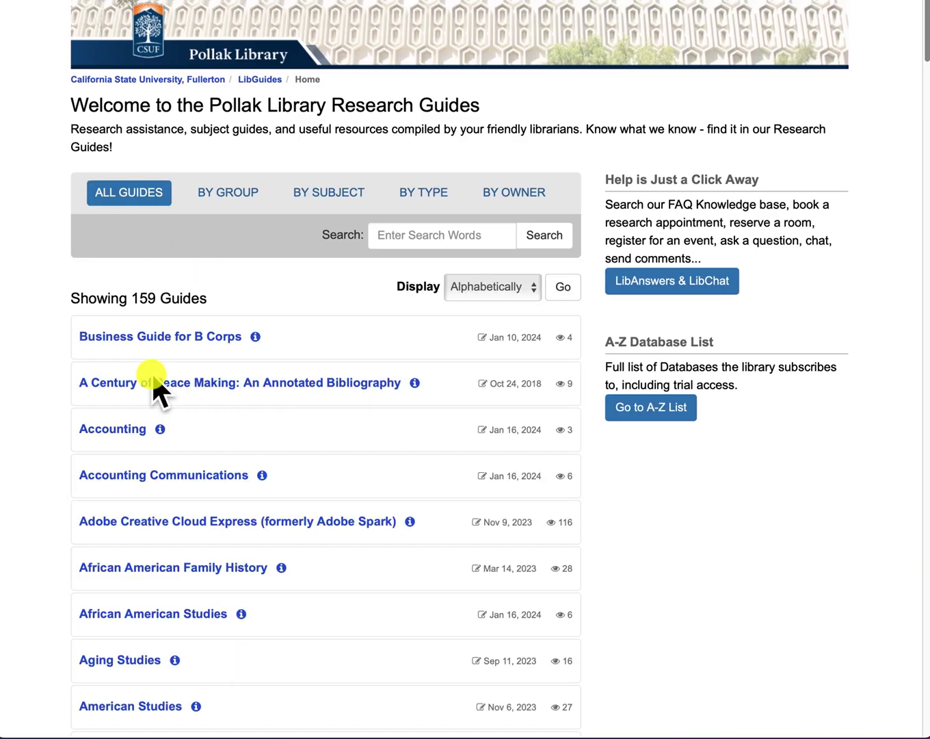
scroll(155, 387, "down", 10)
scroll(154, 383, "down", 10)
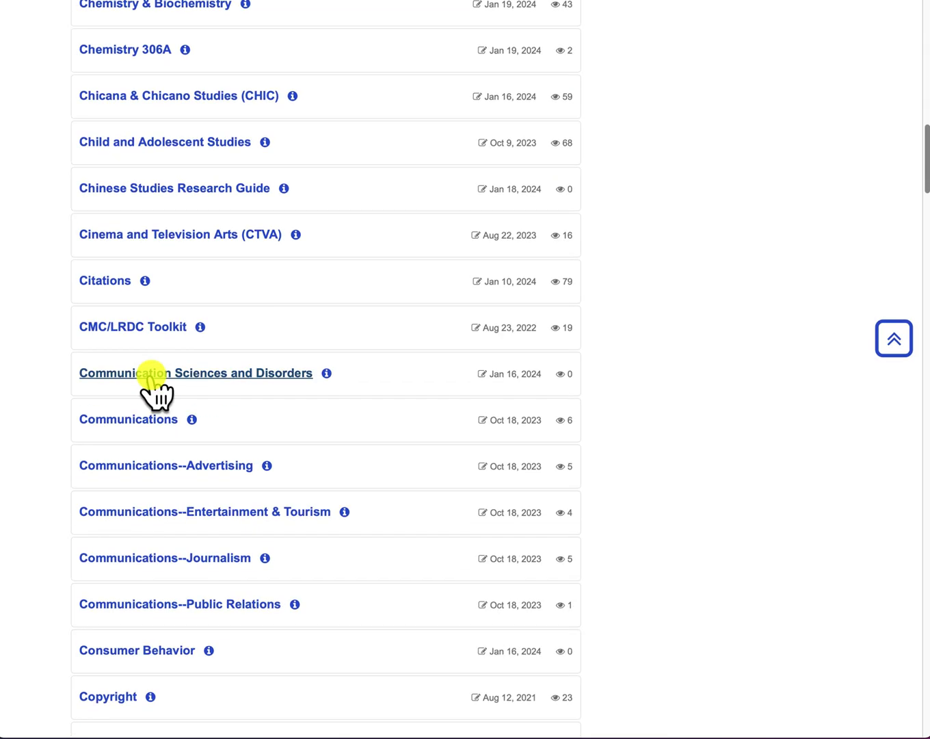
left_click(109, 52)
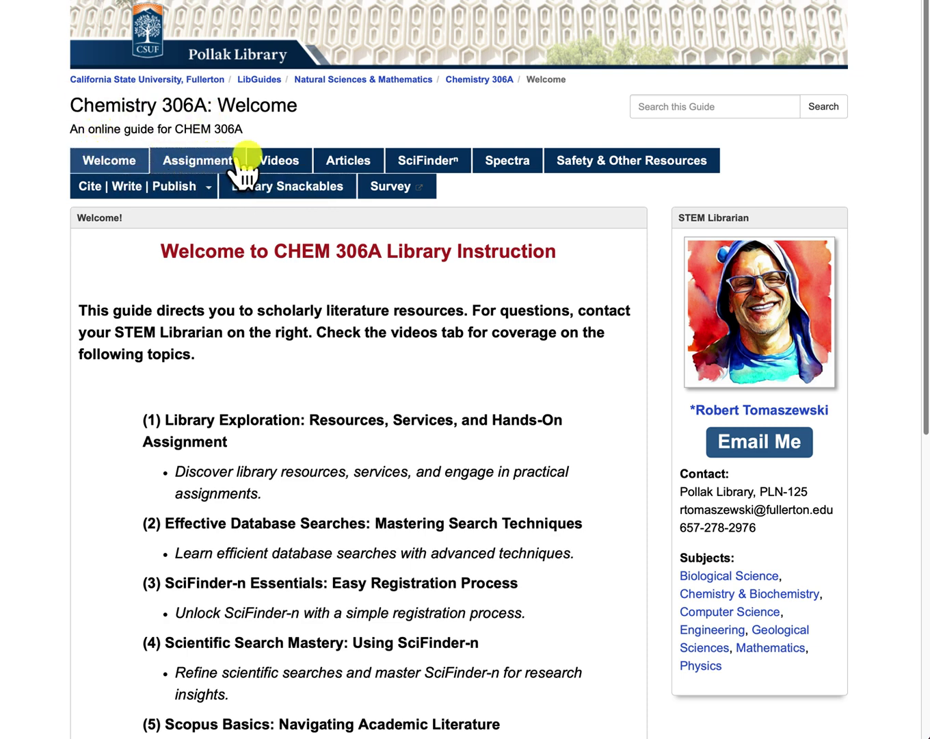
Step: Open the SciFinder login from the guide's article databases and sign in with the saved campus username and password
left_click(355, 168)
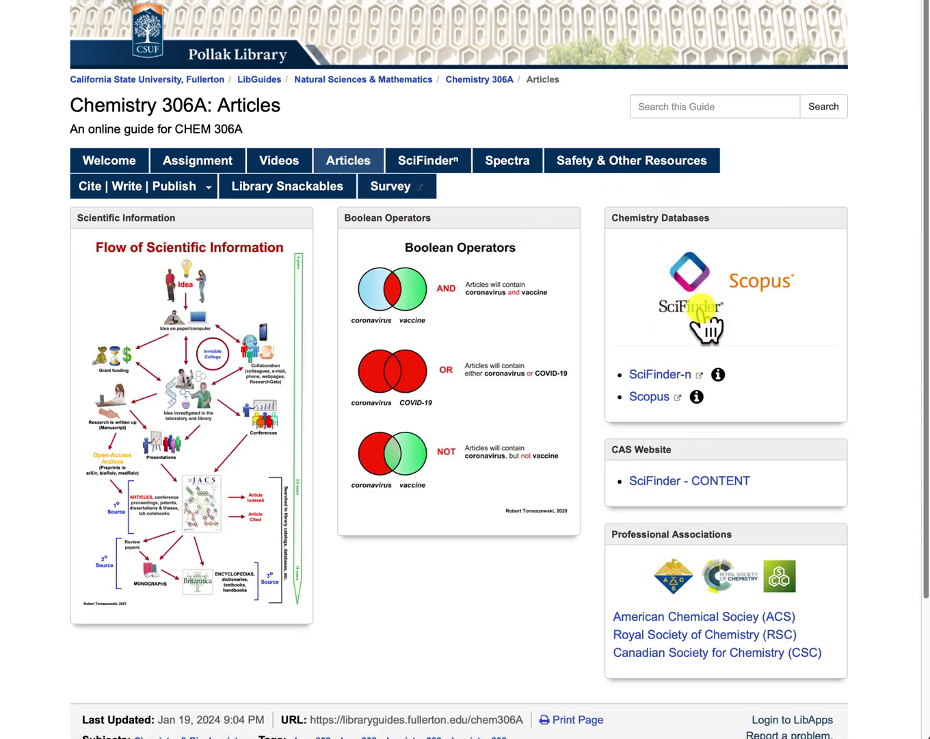
left_click(680, 373)
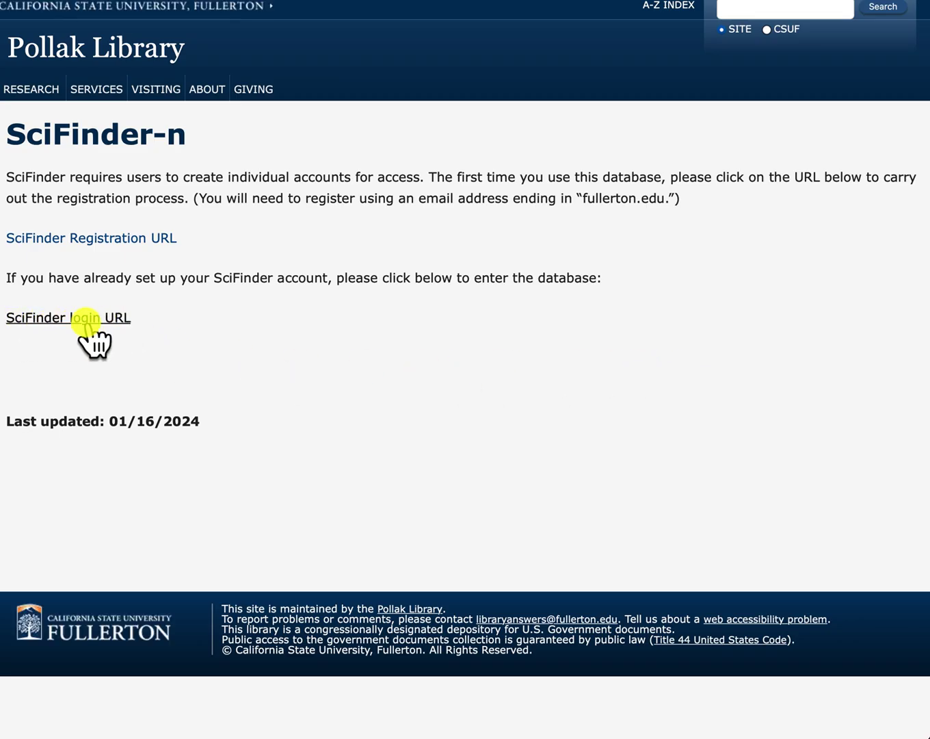
left_click(120, 319)
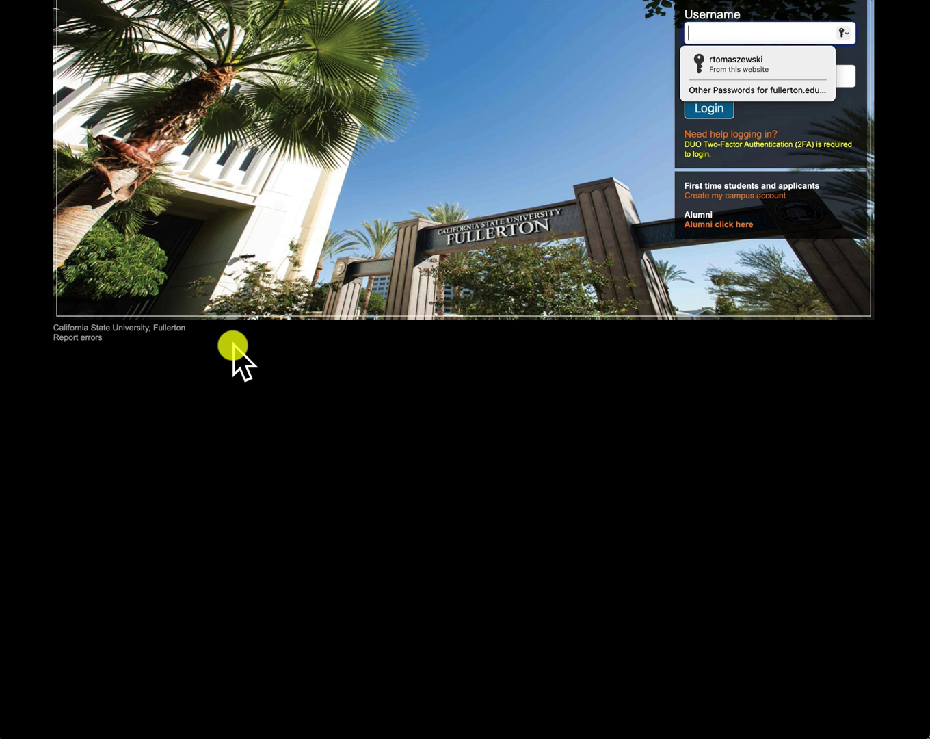
left_click(725, 61)
left_click(715, 112)
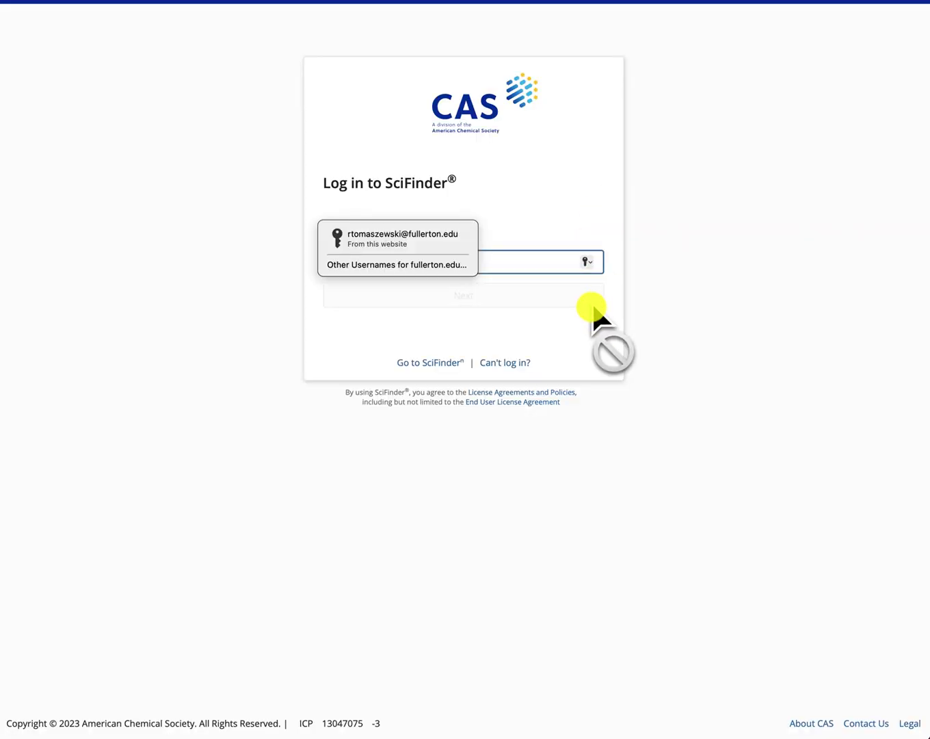
Step: Log in to SciFinder with the saved e-mail address and account password, declining the password change for now
left_click(444, 298)
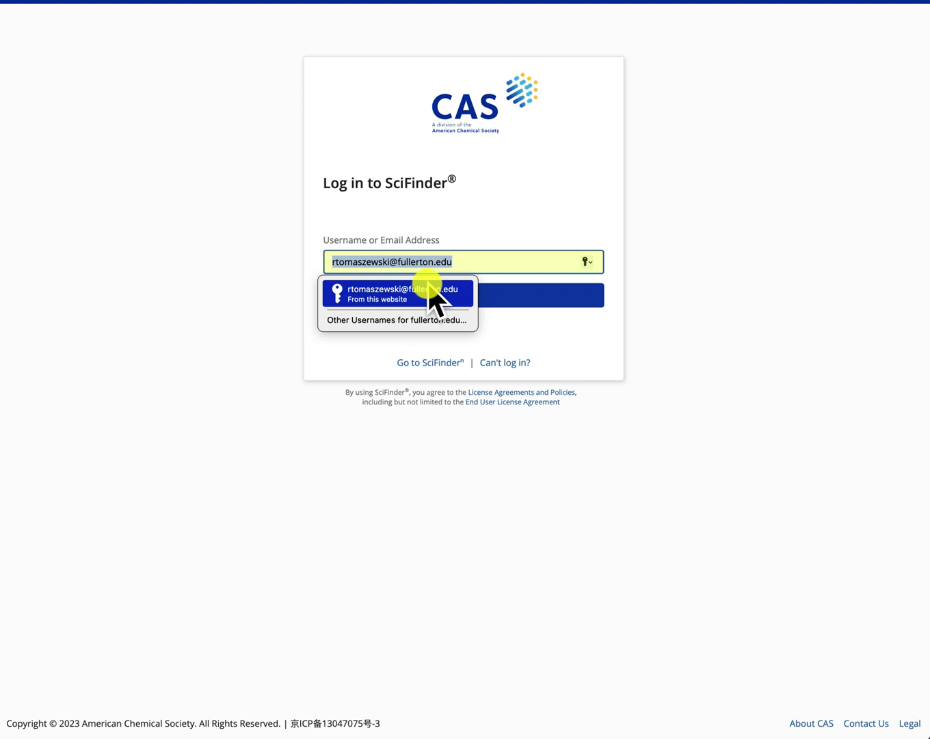
left_click(493, 303)
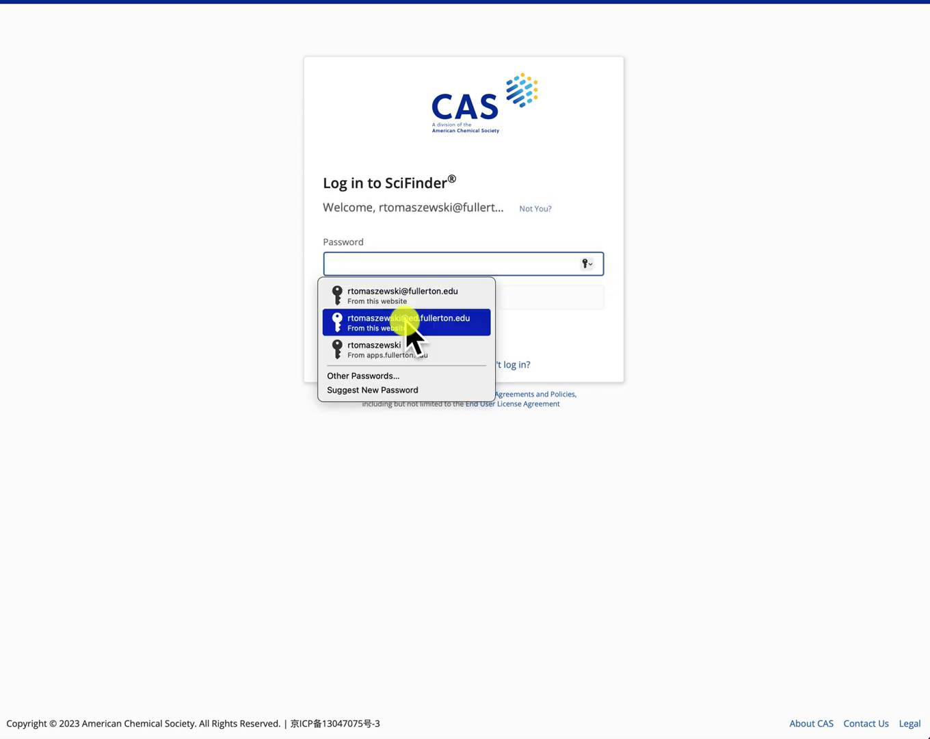
left_click(443, 295)
left_click(448, 301)
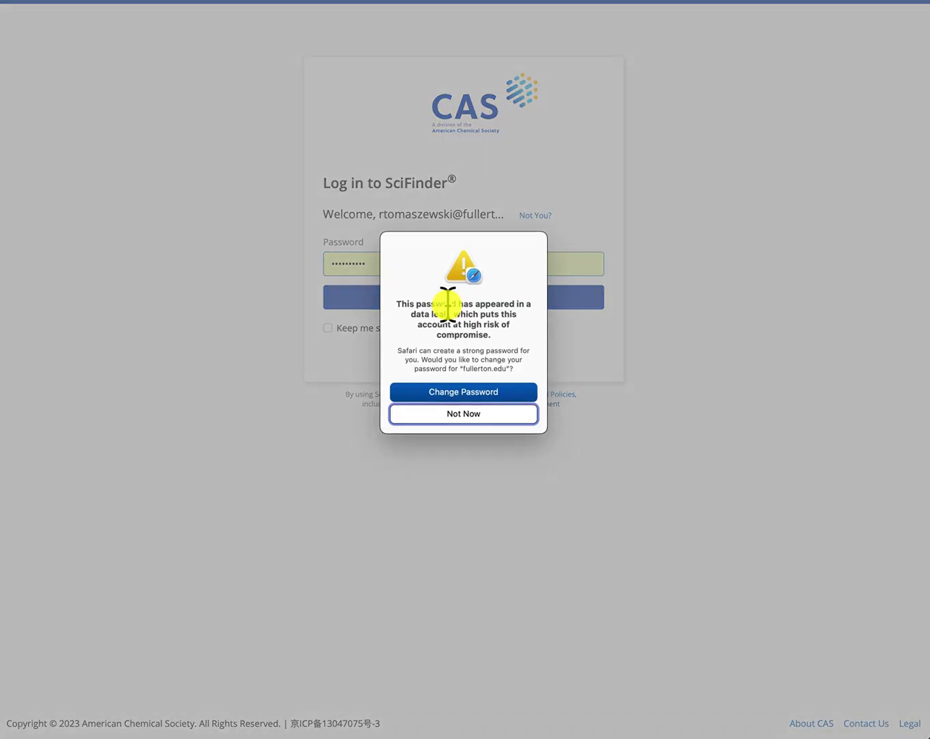
left_click(458, 417)
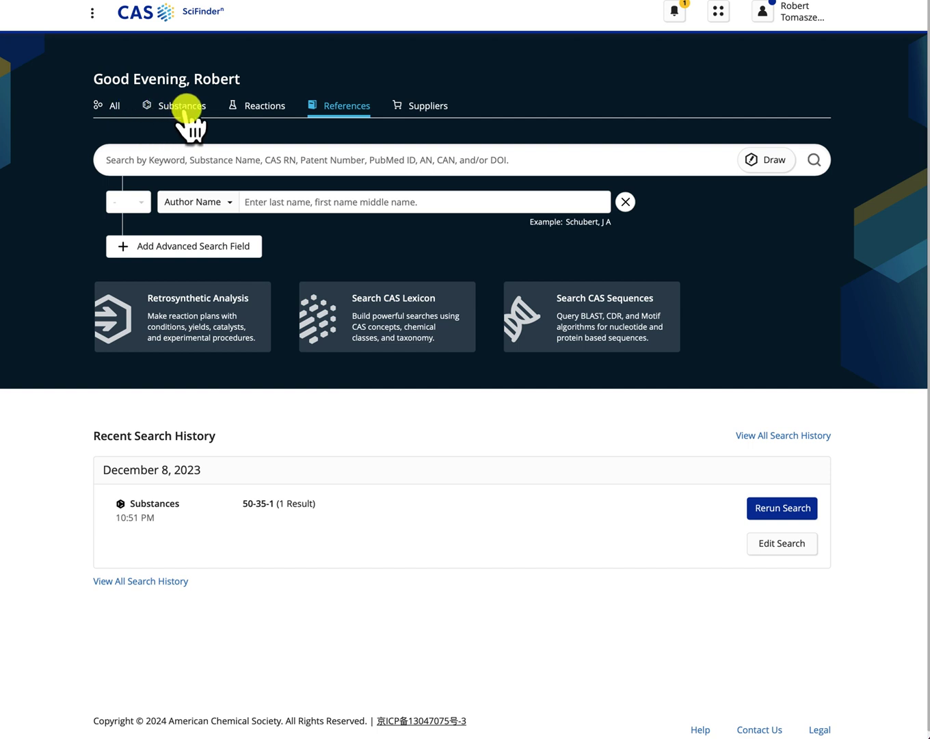
Step: Look through the All, Substances, Reactions, References and Suppliers search categories
left_click(114, 107)
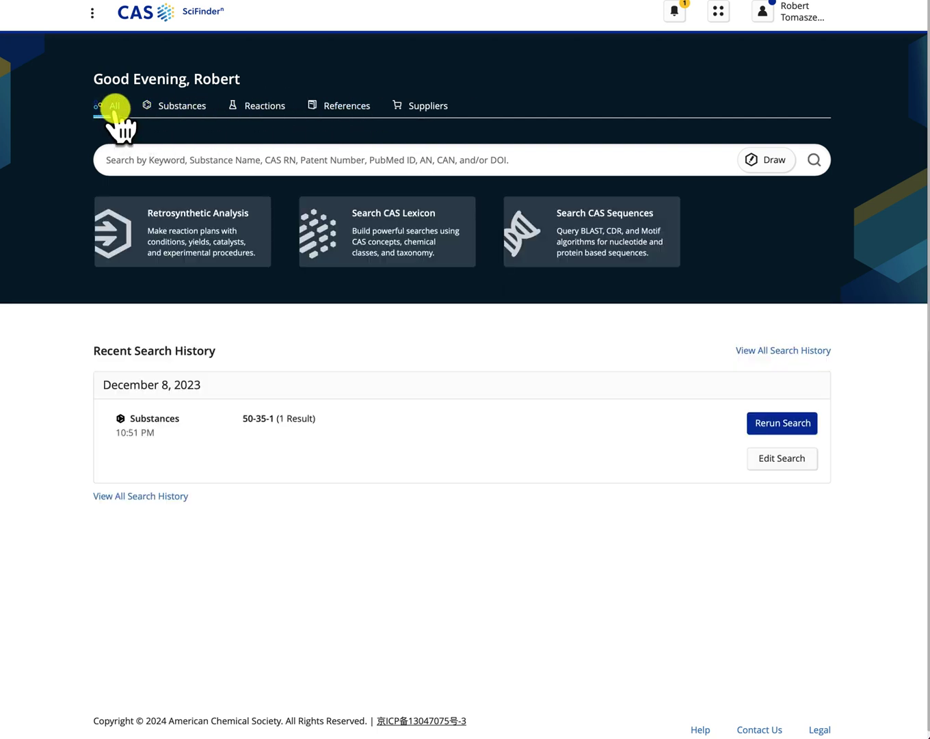
left_click(170, 107)
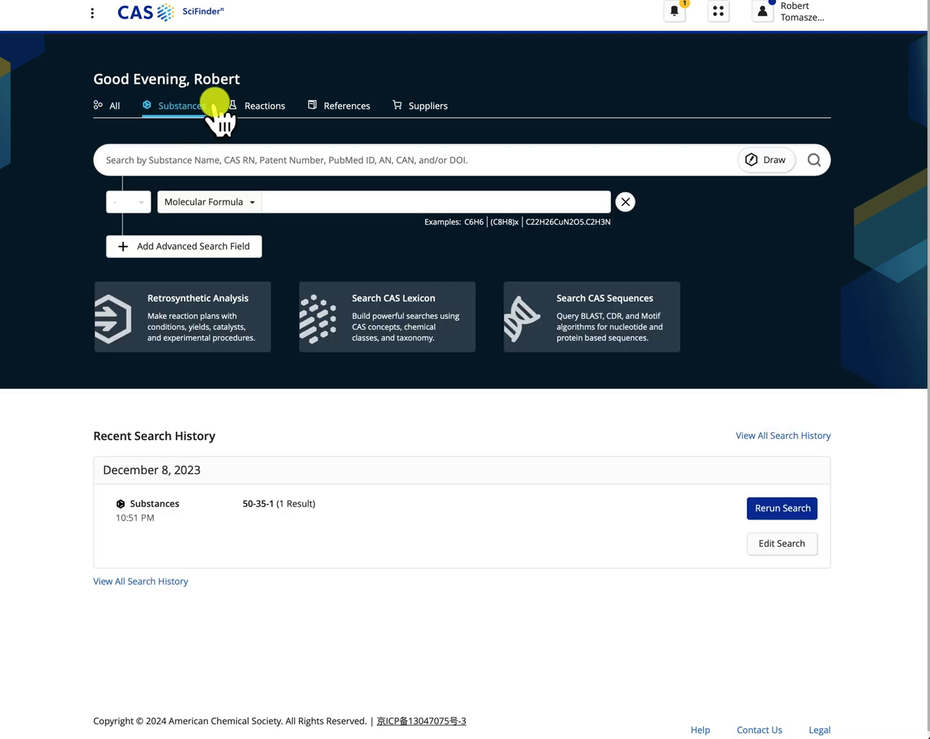
left_click(273, 115)
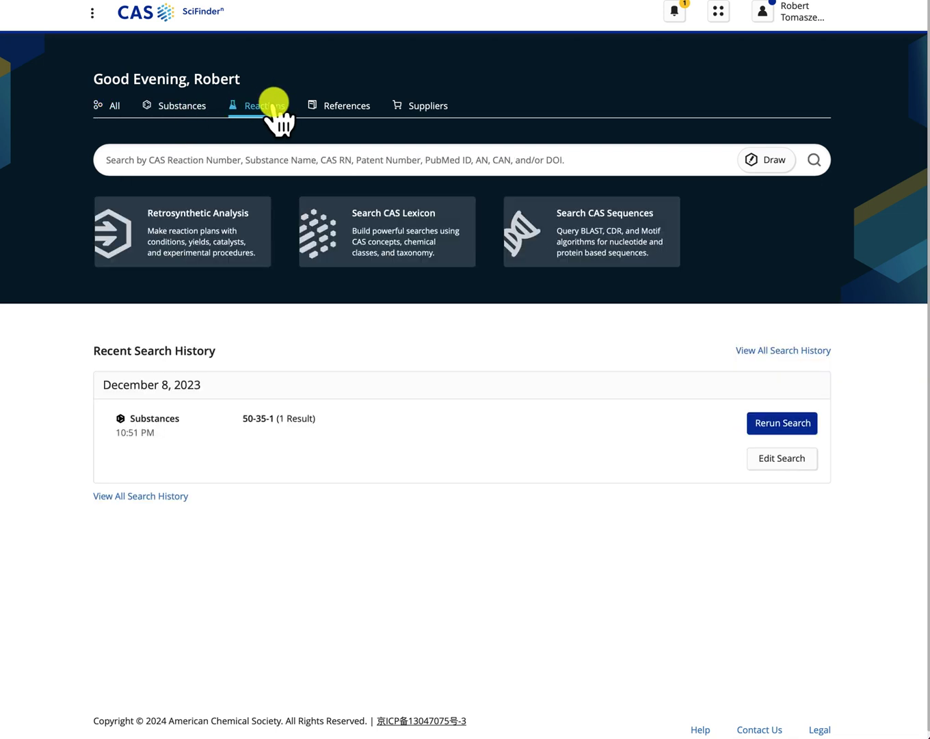
left_click(344, 102)
left_click(437, 111)
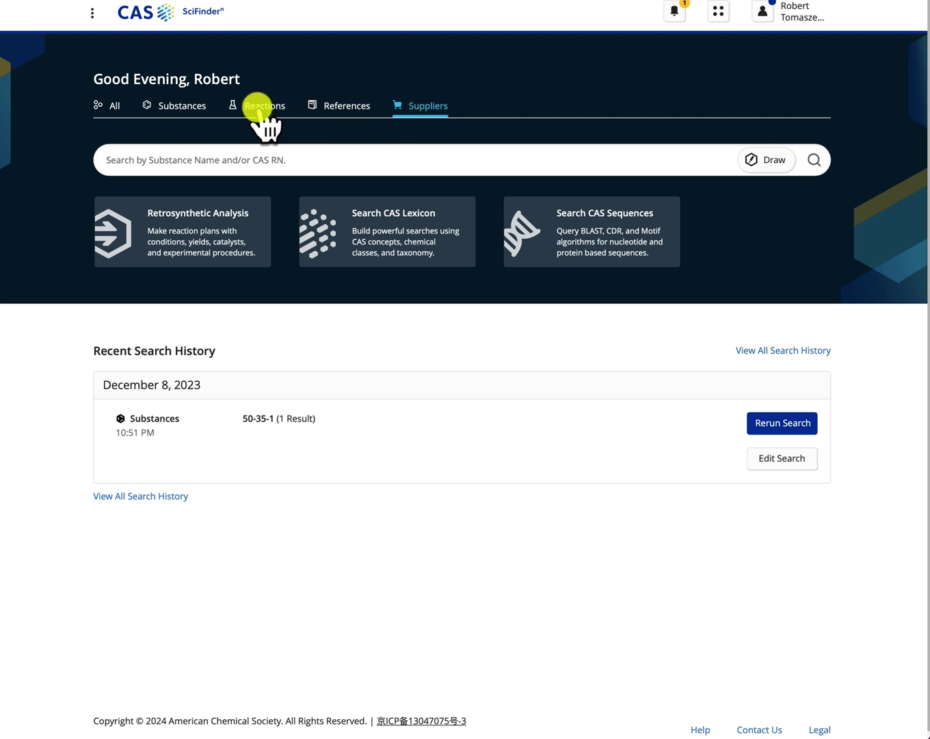
Step: Enter the suggested name Morphine as the query of a Substances search
left_click(184, 102)
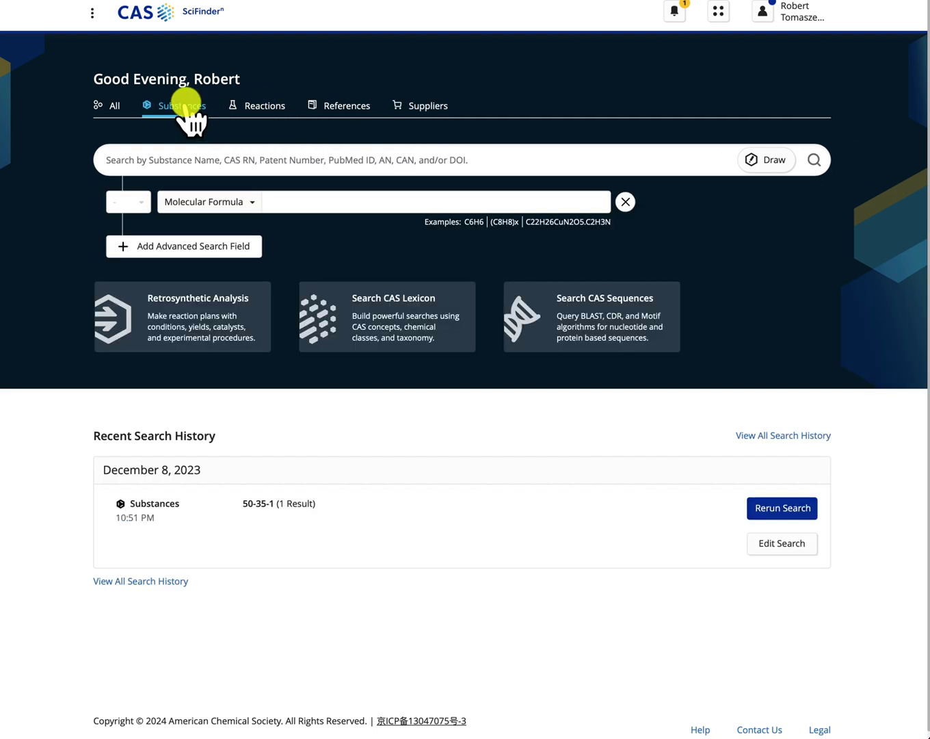
left_click(192, 159)
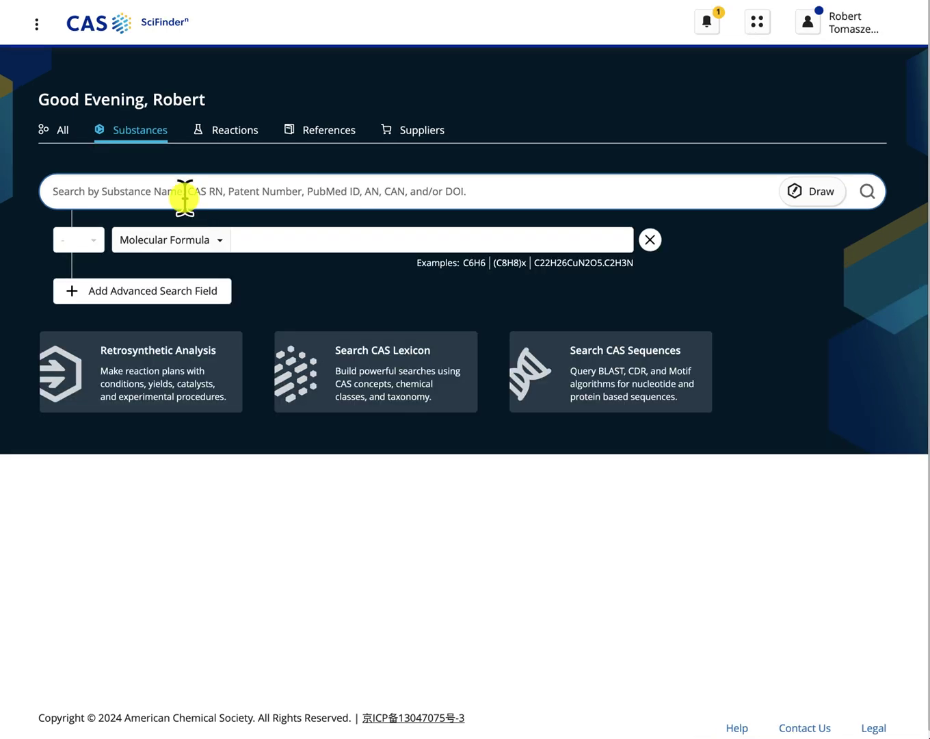
type("morphine")
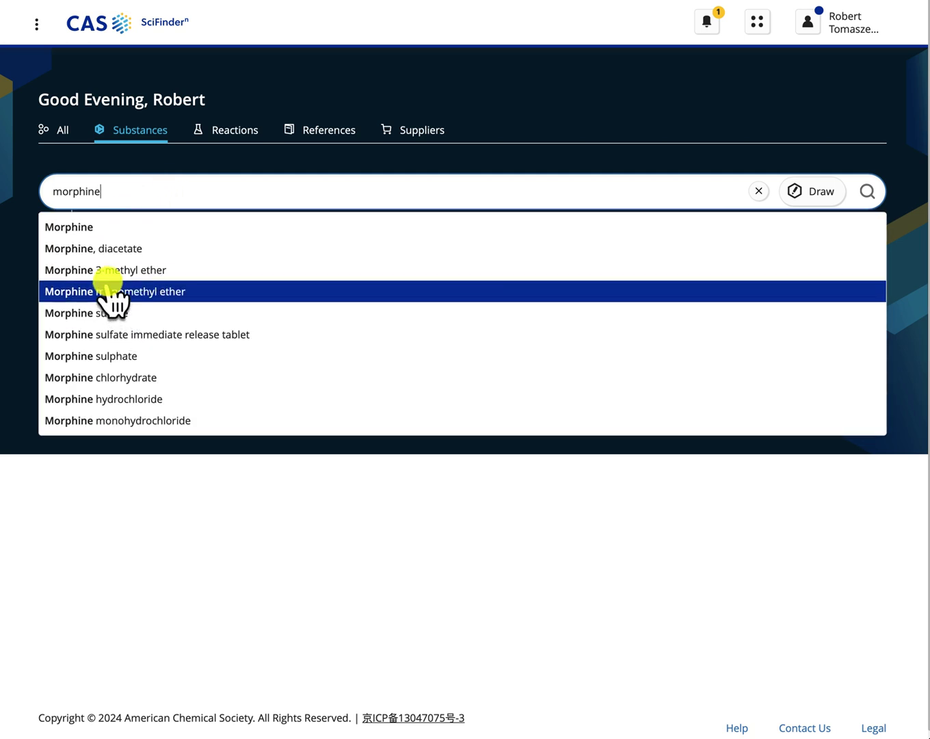
left_click(100, 228)
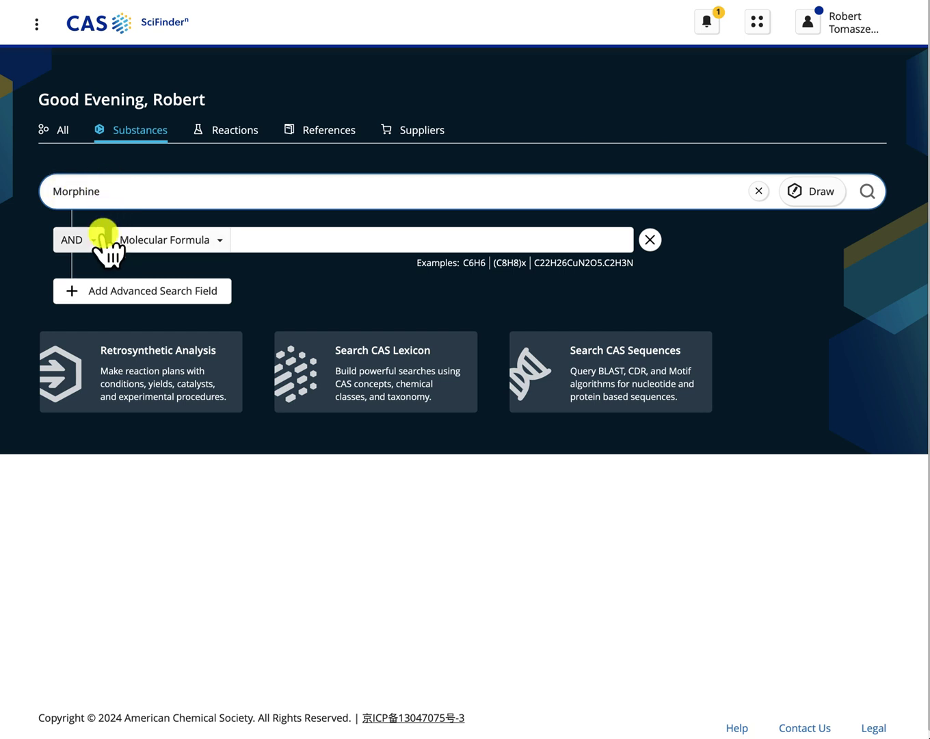
Step: Review the Boolean operators and the advanced search fields, including the Thermal properties, keeping AND with Molecular Formula
left_click(101, 237)
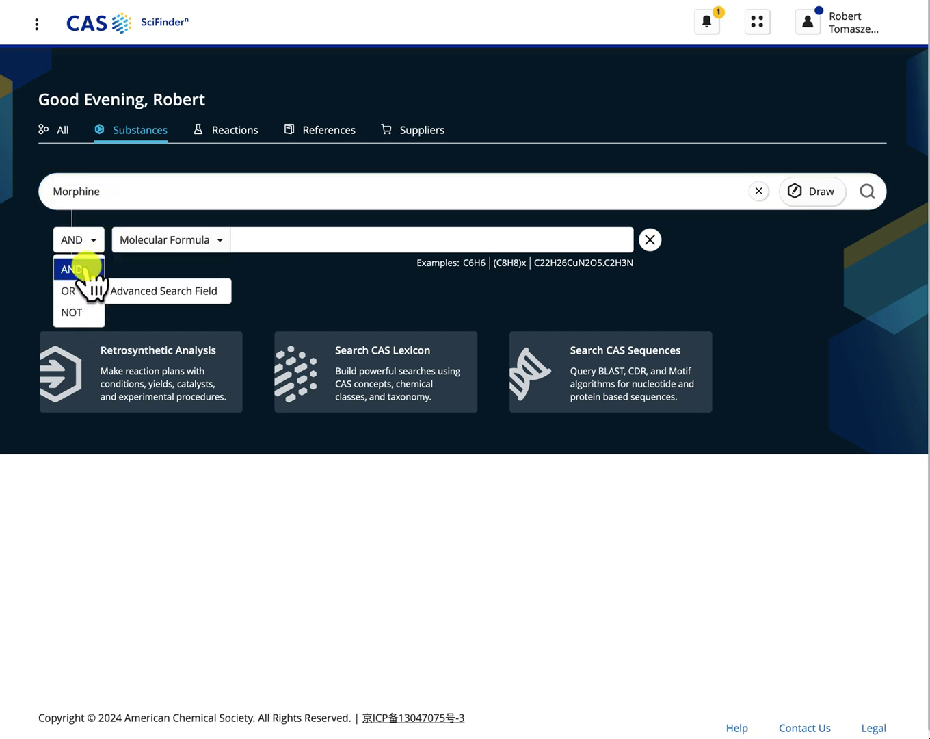
left_click(87, 266)
left_click(198, 241)
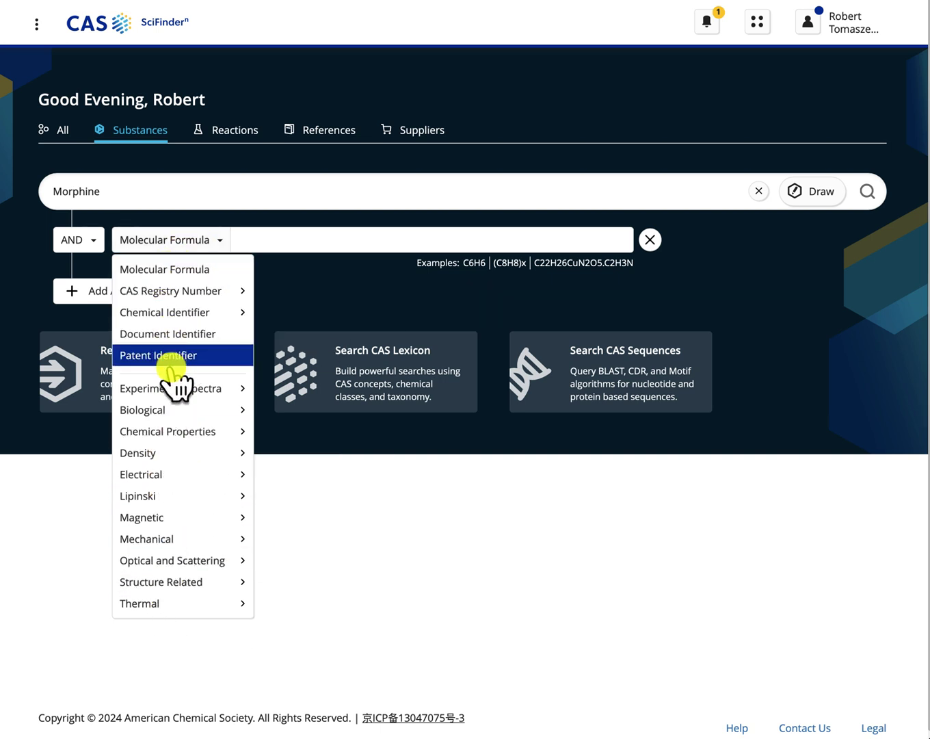
mouse_move(199, 542)
mouse_move(194, 602)
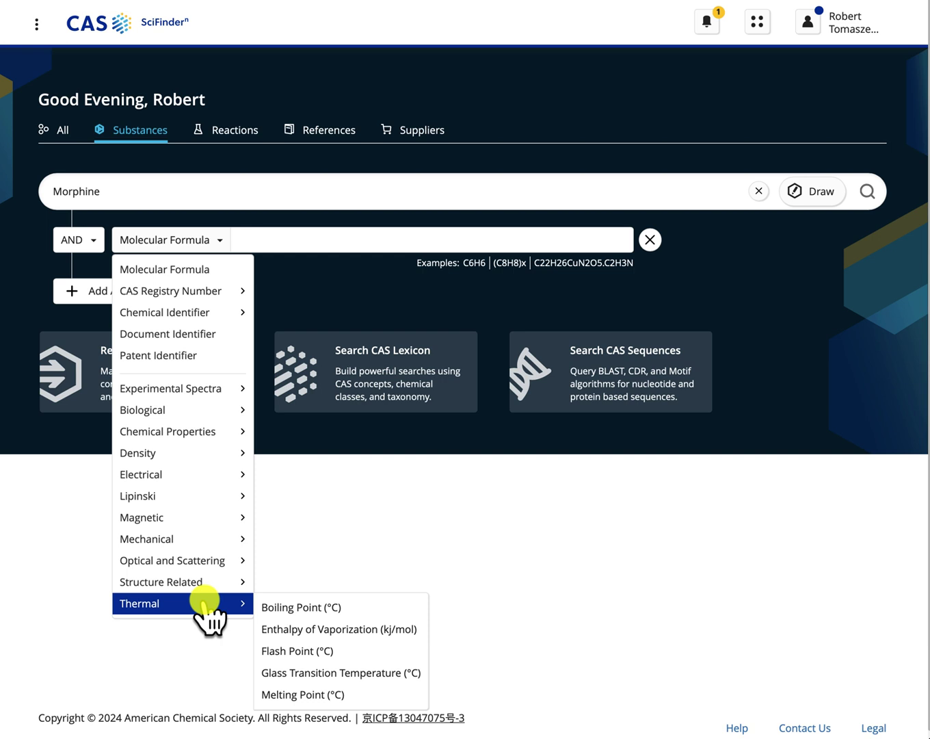
left_click(333, 558)
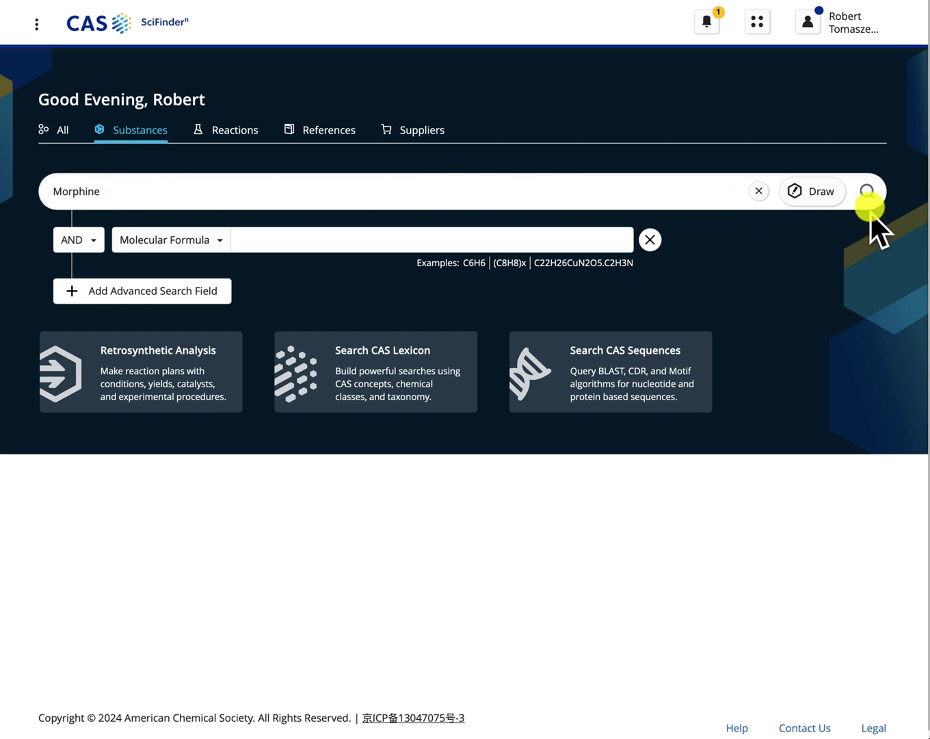
Step: Run the Morphine substance search and enlarge the results page to examine the entry for 57-27-2
left_click(867, 192)
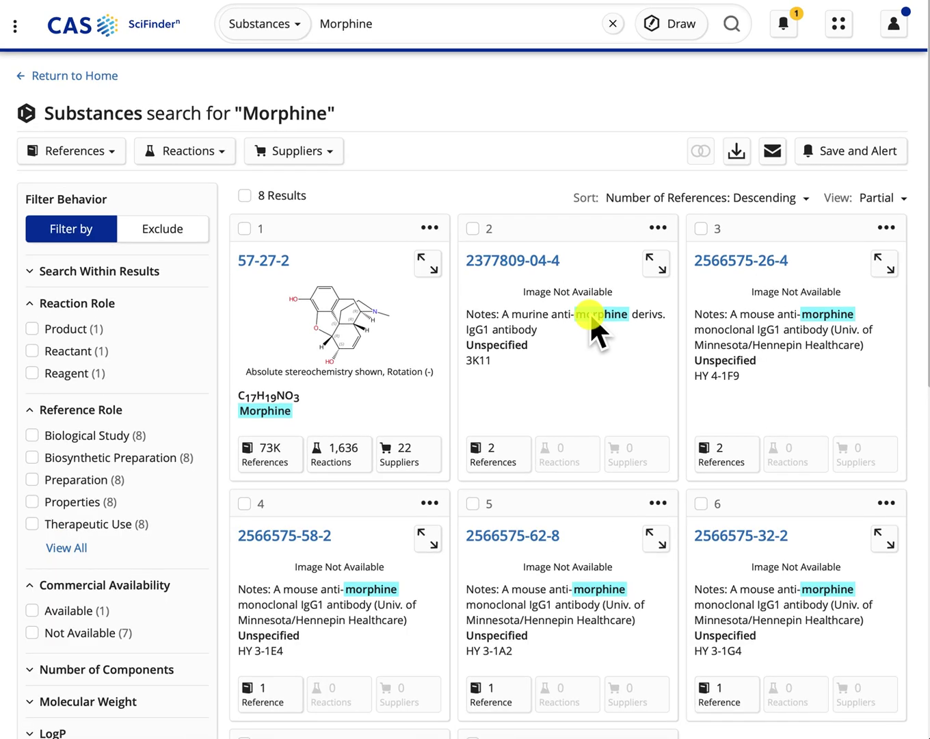
key("ctrl+plus")
key("ctrl+plus")
key("ctrl+plus")
key("ctrl+plus")
scroll(545, 339, "down", 4)
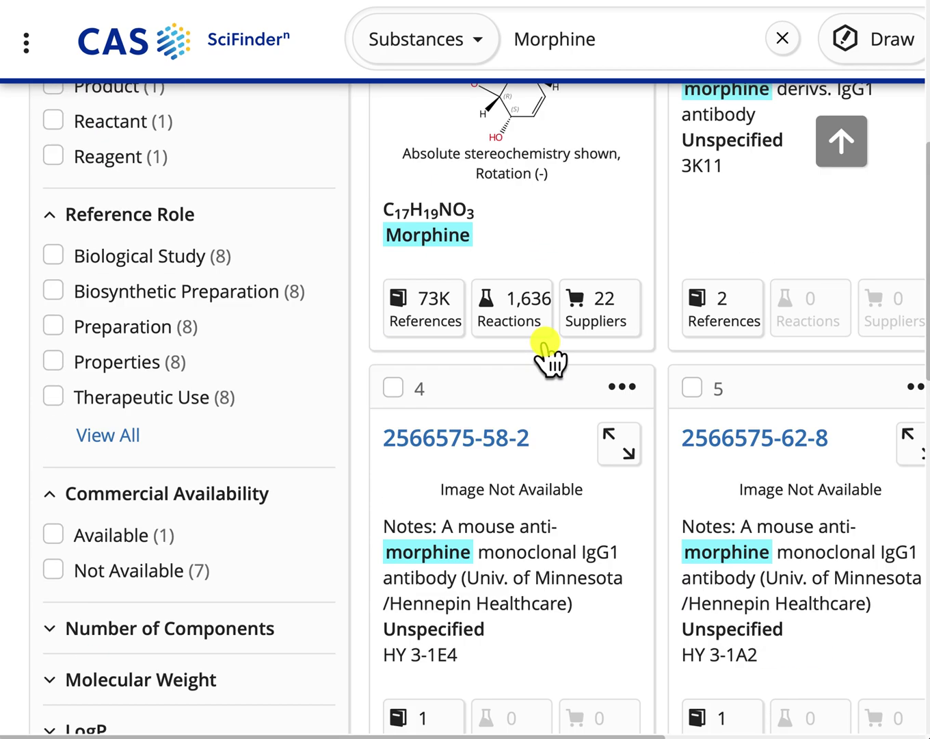
scroll(545, 339, "up", 2)
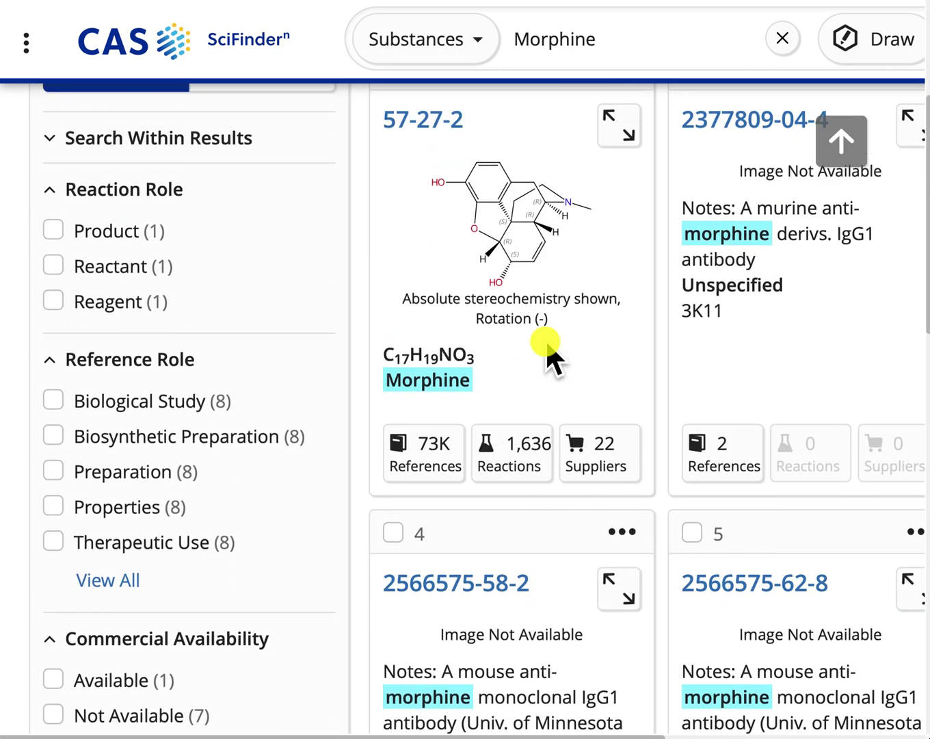
scroll(544, 339, "up", 1)
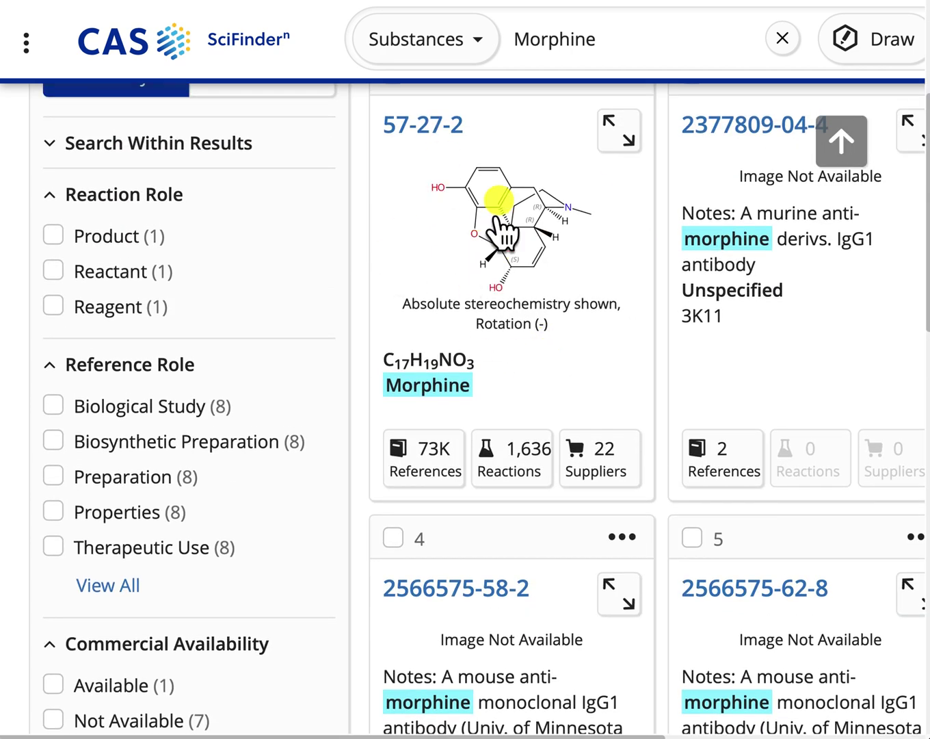
scroll(395, 145, "down", 1)
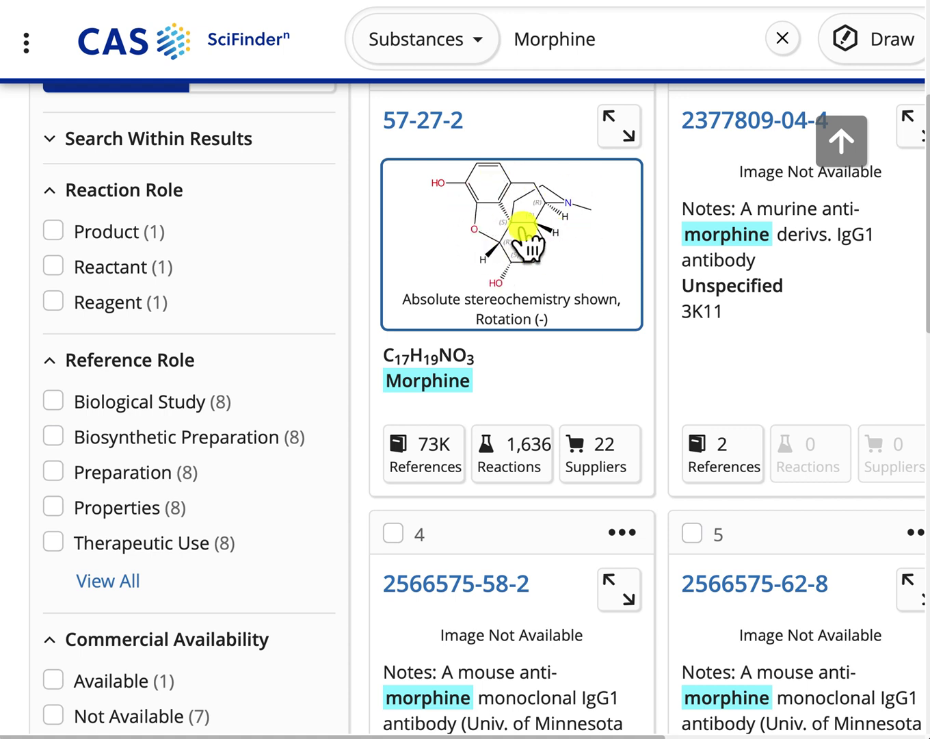
Step: Save the structure image of substance 57-27-2 to the Chem306A folder under the name morphine
right_click(523, 226)
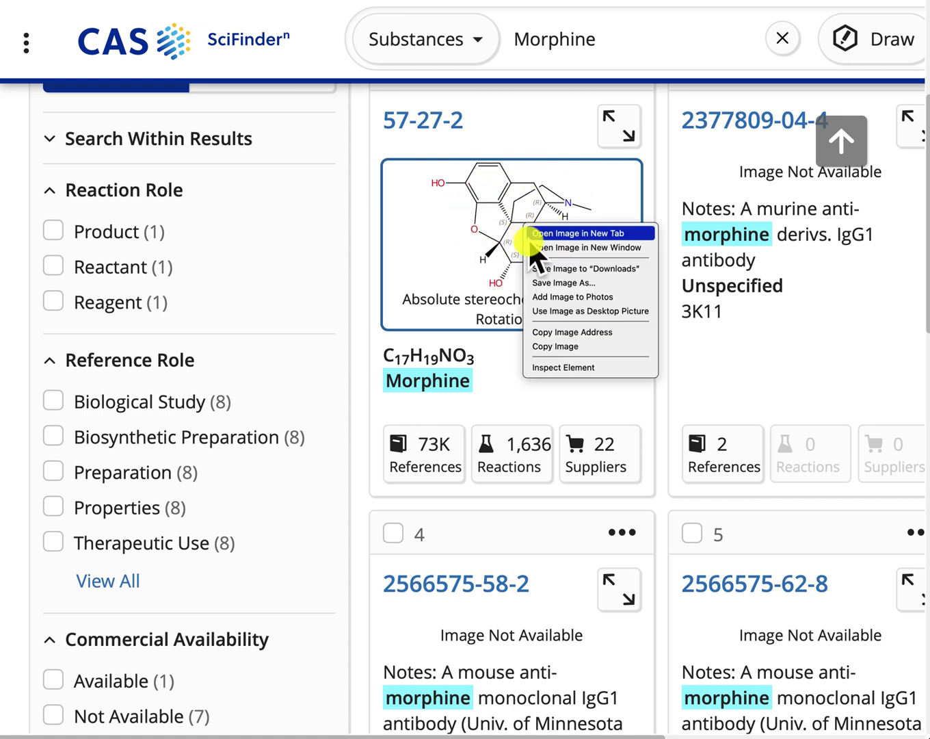
left_click(552, 284)
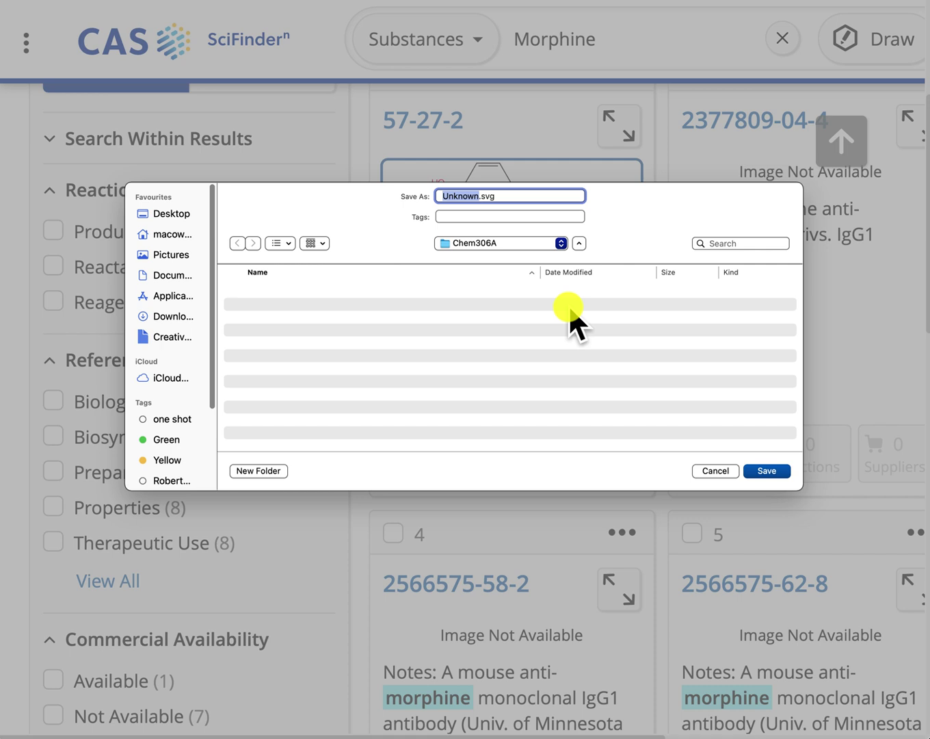
type("morphine")
left_click(769, 471)
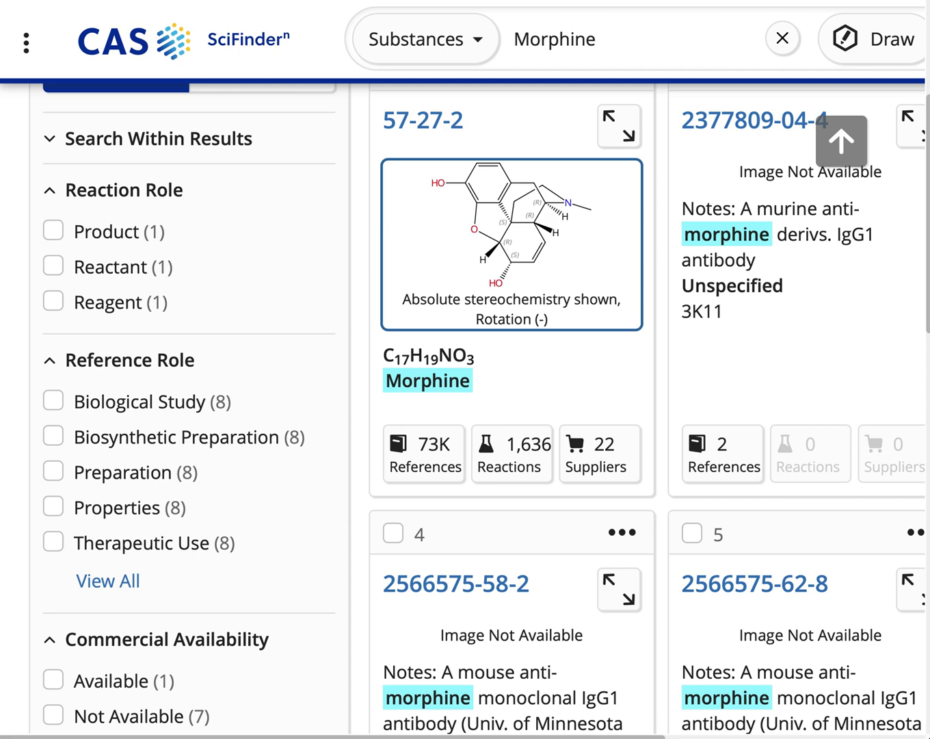
Step: Place the saved morphine structure image in the blank Word document and add the CAS number 57-27-2 above it
left_click_drag(929, 96, 637, 67)
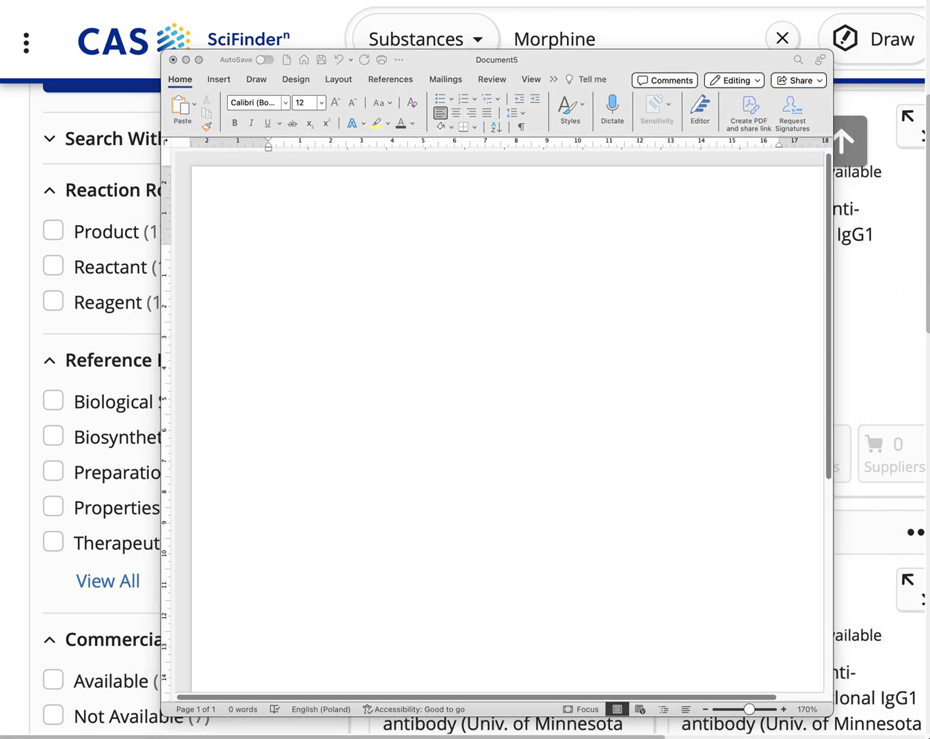
left_click_drag(929, 294, 311, 362)
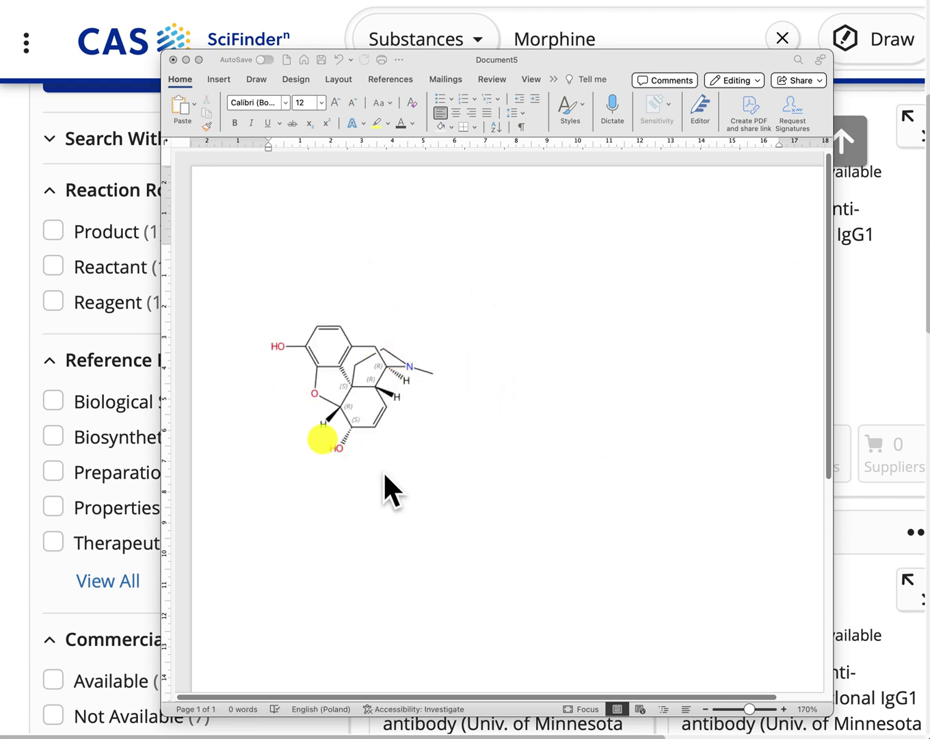
left_click_drag(620, 61, 620, 151)
left_click(318, 378)
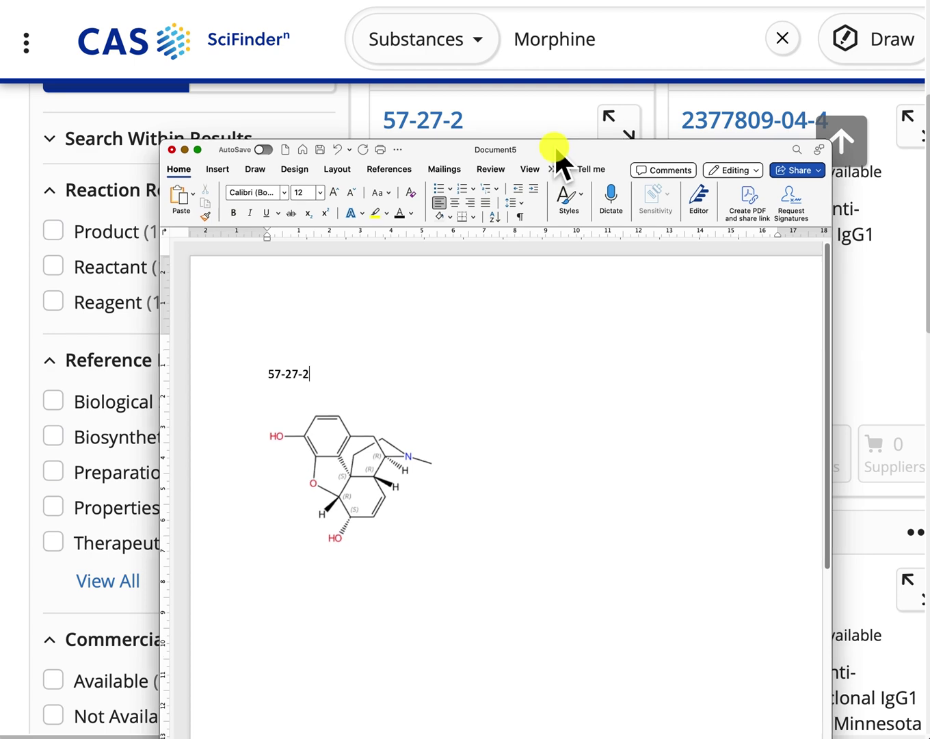
Step: Move the Word document aside and open the references for substance 57-27-2 in SciFinder-n, with the page zoomed out
left_click_drag(553, 144, 711, 158)
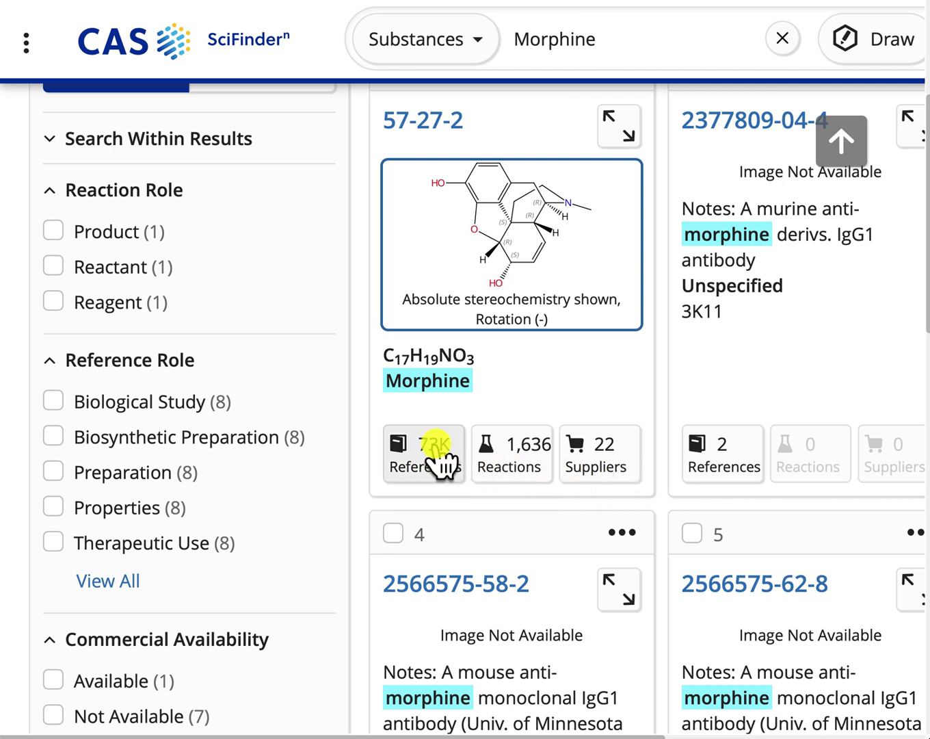
left_click(440, 459)
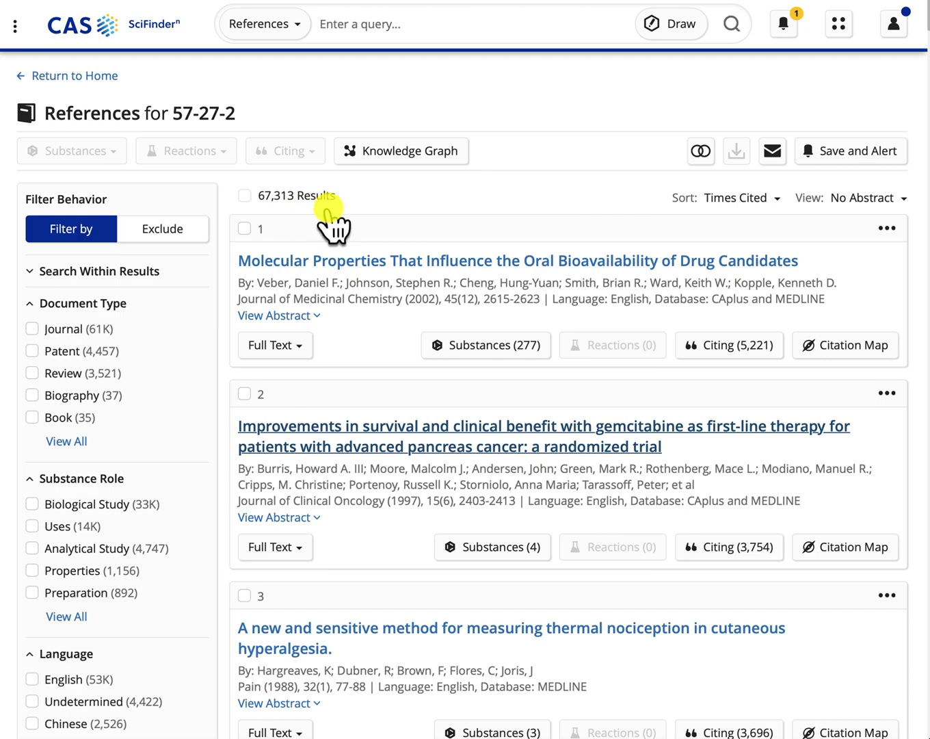
key("ctrl+minus")
scroll(329, 208, "down", 10)
scroll(329, 212, "up", 10)
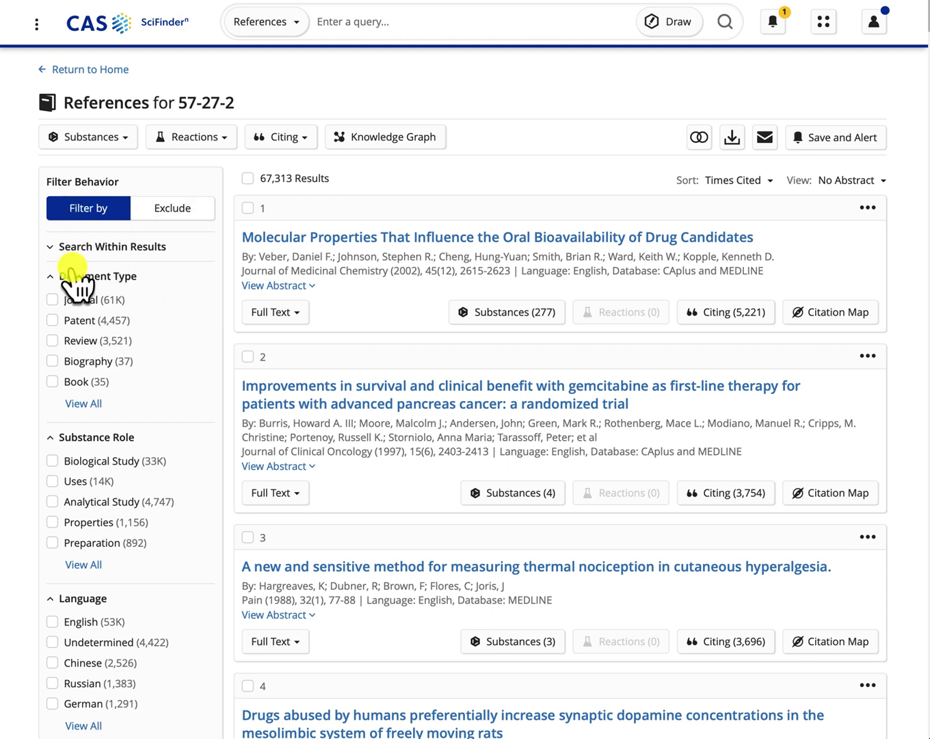
Step: Review the reference filter categories, including Document Type, Substance Role, Language and Publication Year
scroll(75, 280, "down", 1)
scroll(74, 270, "down", 1)
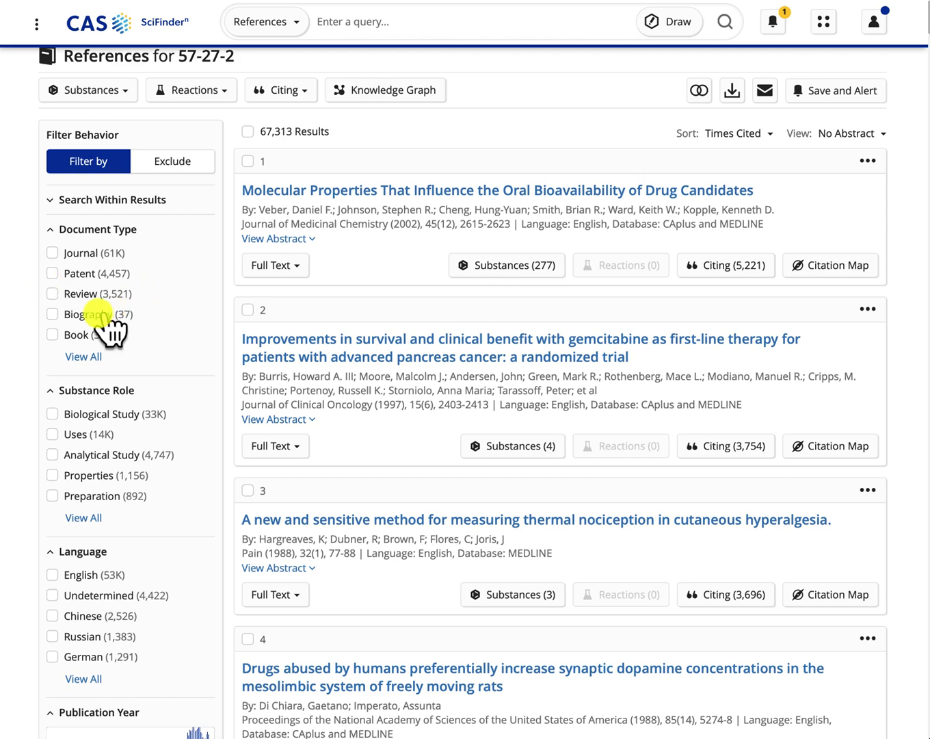
scroll(108, 364, "down", 1)
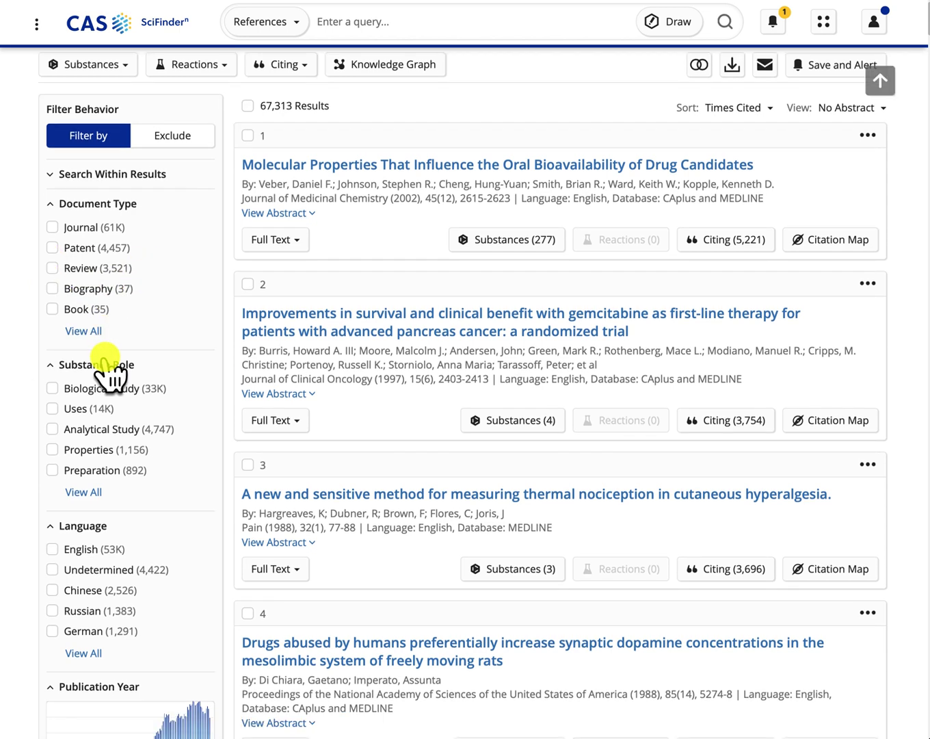
scroll(107, 369, "down", 1)
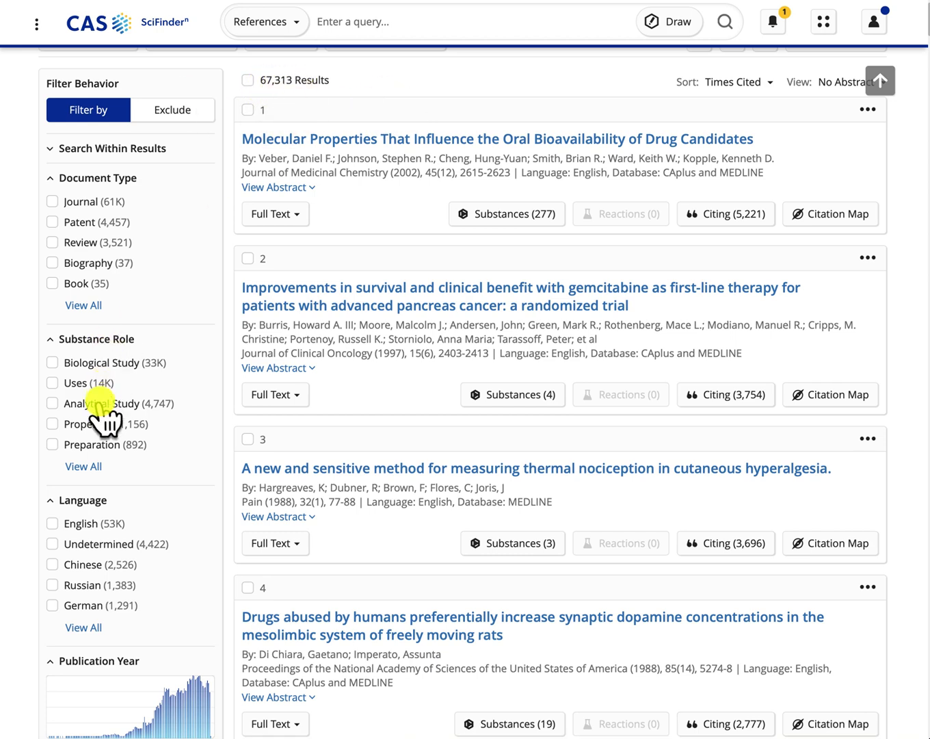
scroll(94, 411, "down", 1)
scroll(102, 431, "down", 4)
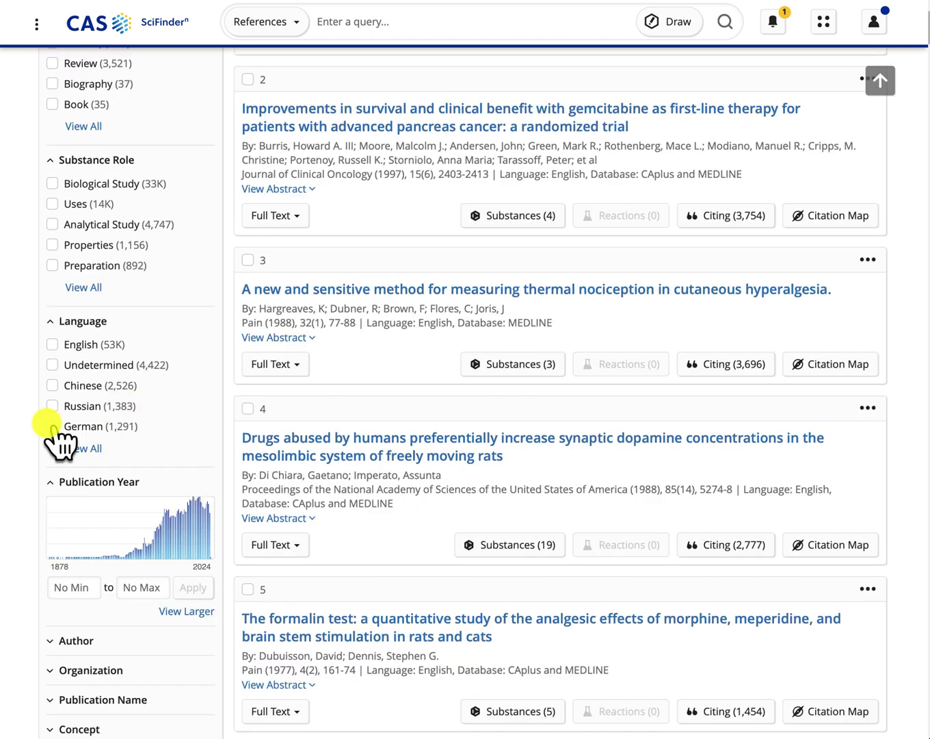
scroll(134, 411, "down", 4)
scroll(130, 410, "down", 1)
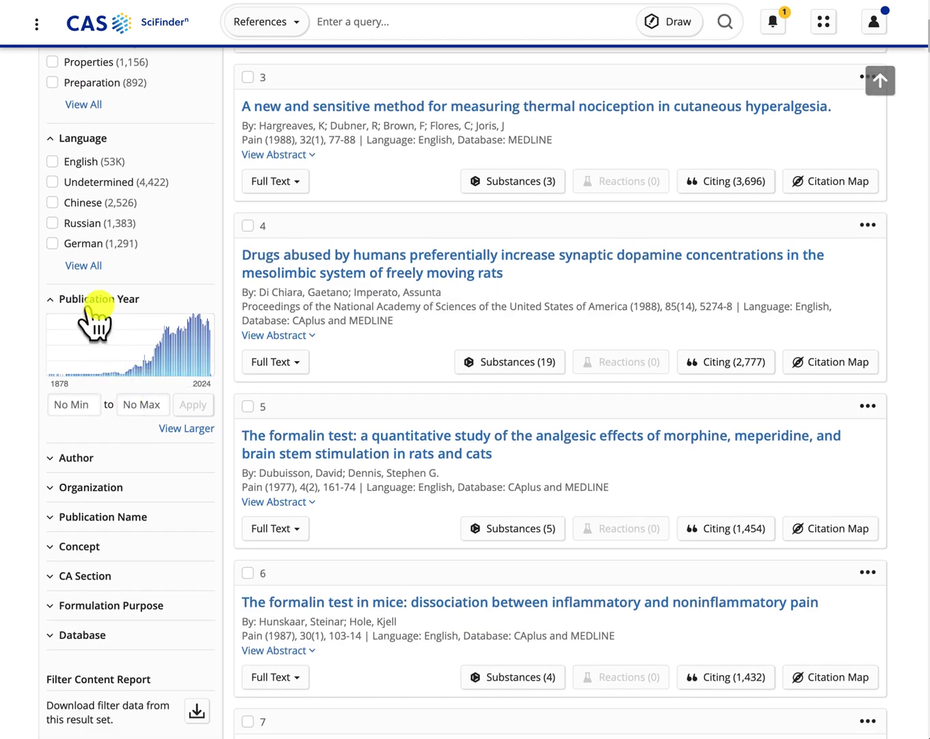
Step: Limit the references to publication years 2019 to 2024 using the enlarged Publication Year range
left_click(187, 428)
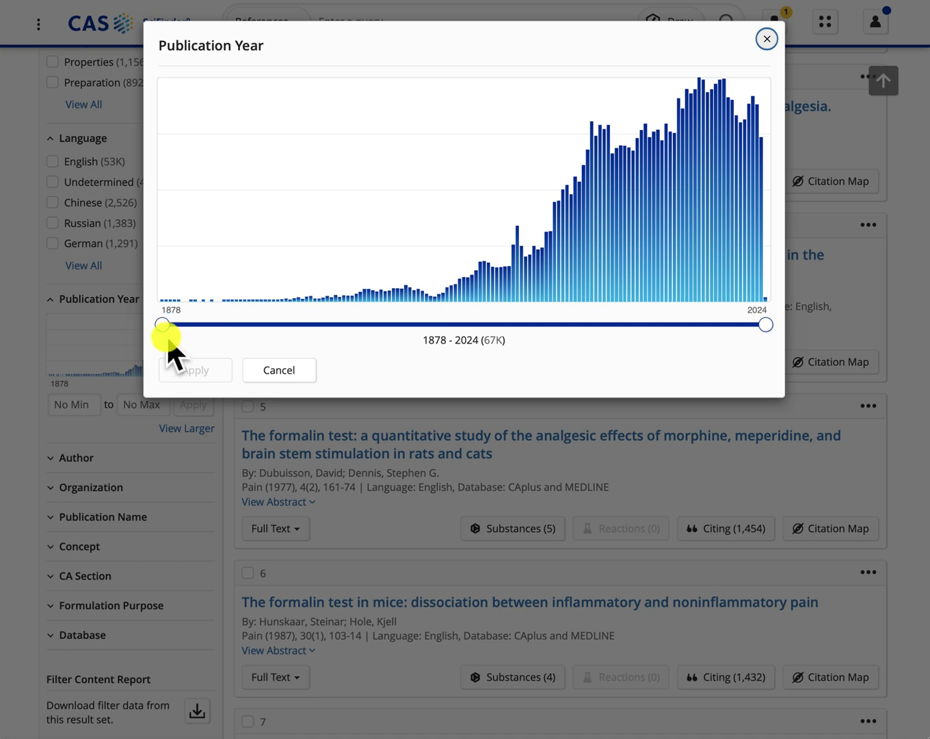
left_click_drag(163, 324, 590, 323)
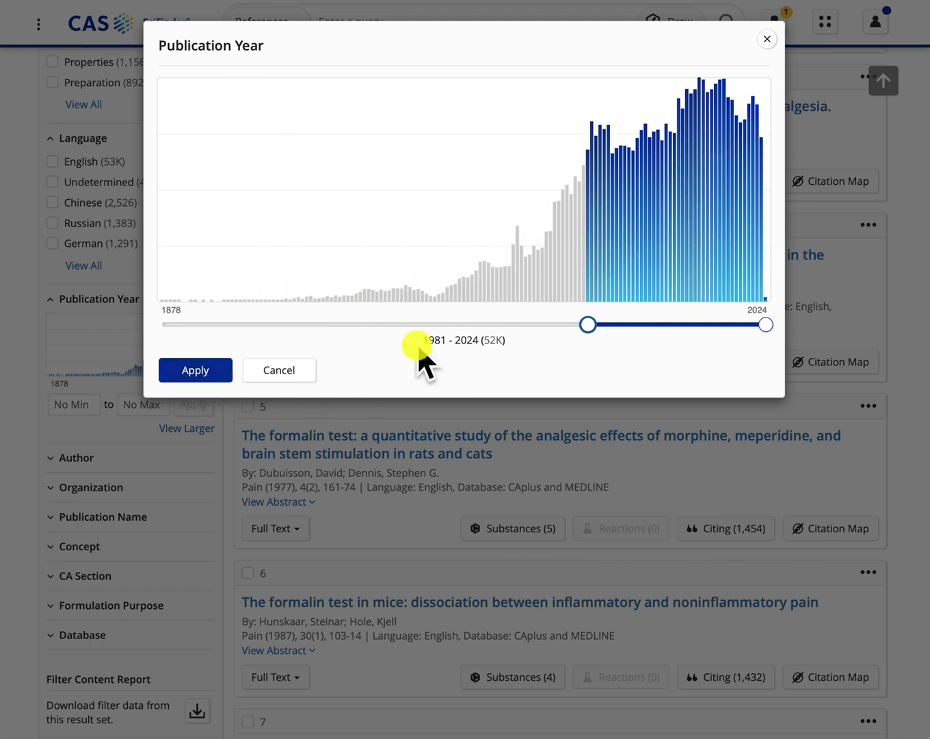
left_click_drag(586, 325, 743, 325)
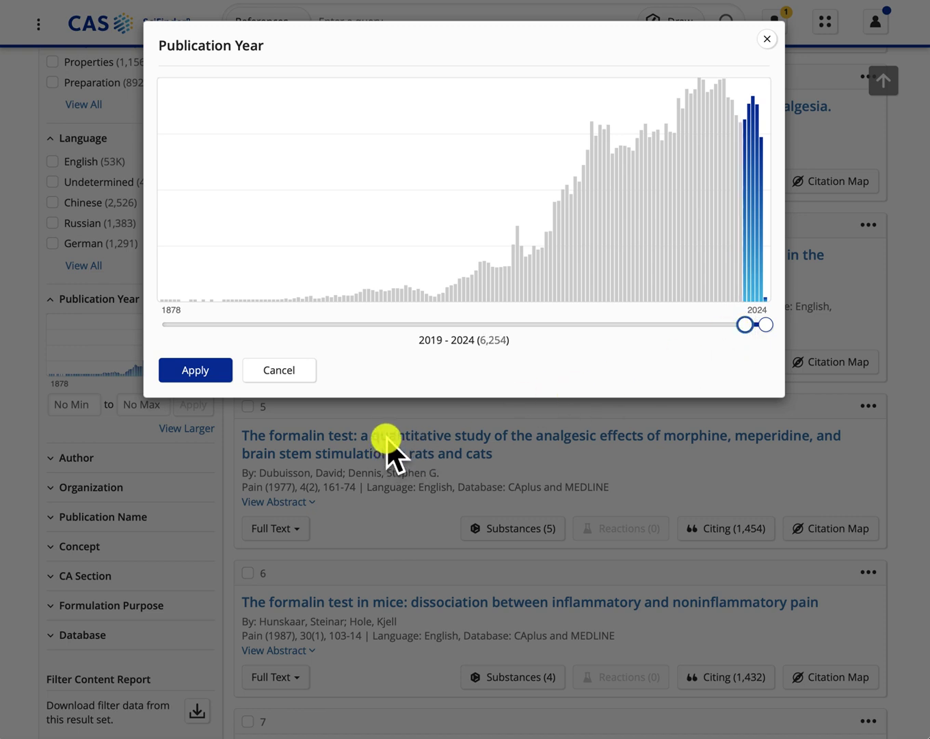
left_click(196, 369)
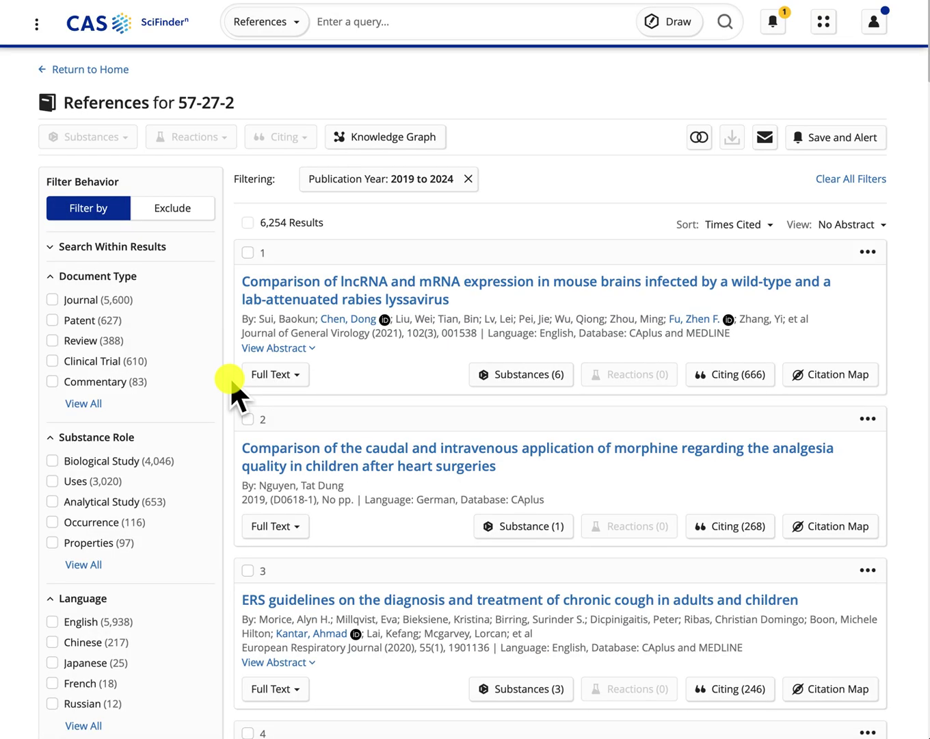
Step: Examine the year-filtered references and the remaining filter categories, from Author and Organization to Database
scroll(230, 378, "down", 1)
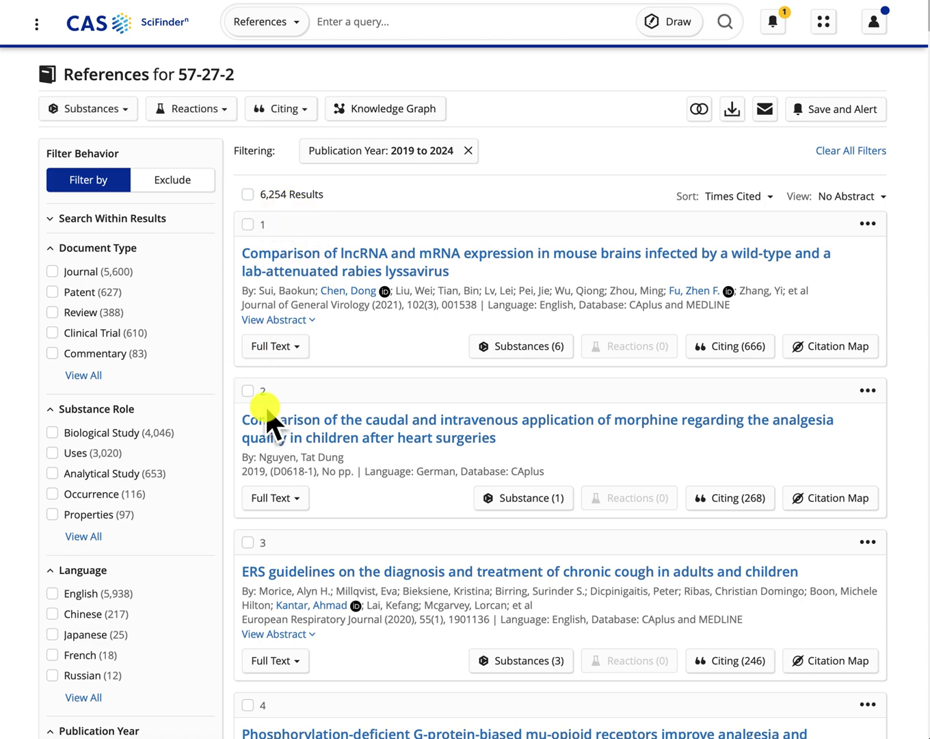
scroll(270, 421, "down", 1)
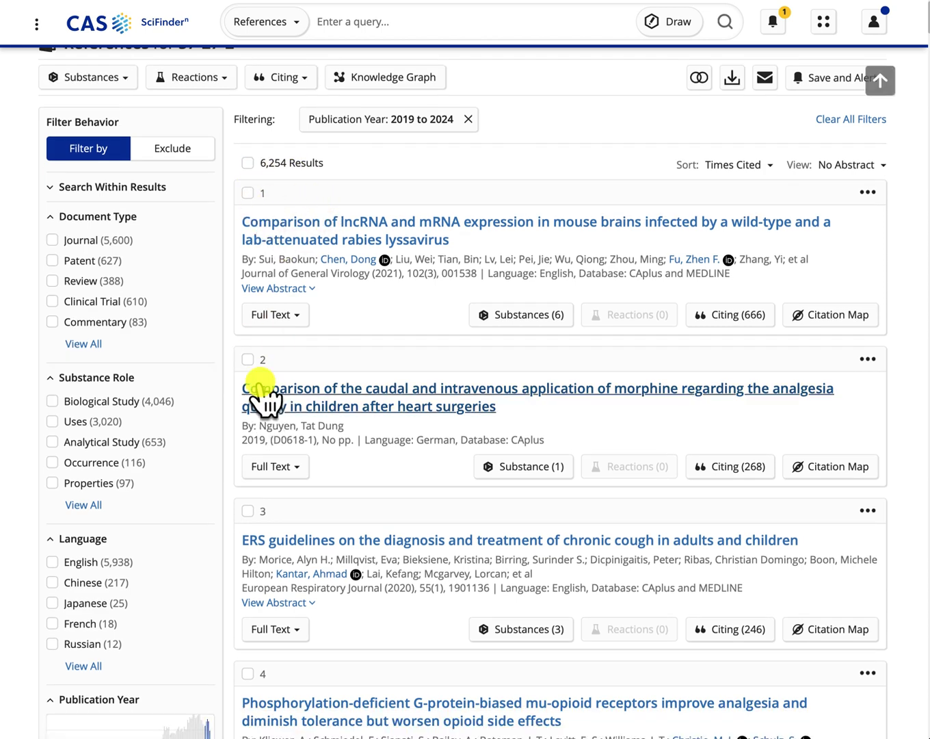
scroll(260, 384, "down", 5)
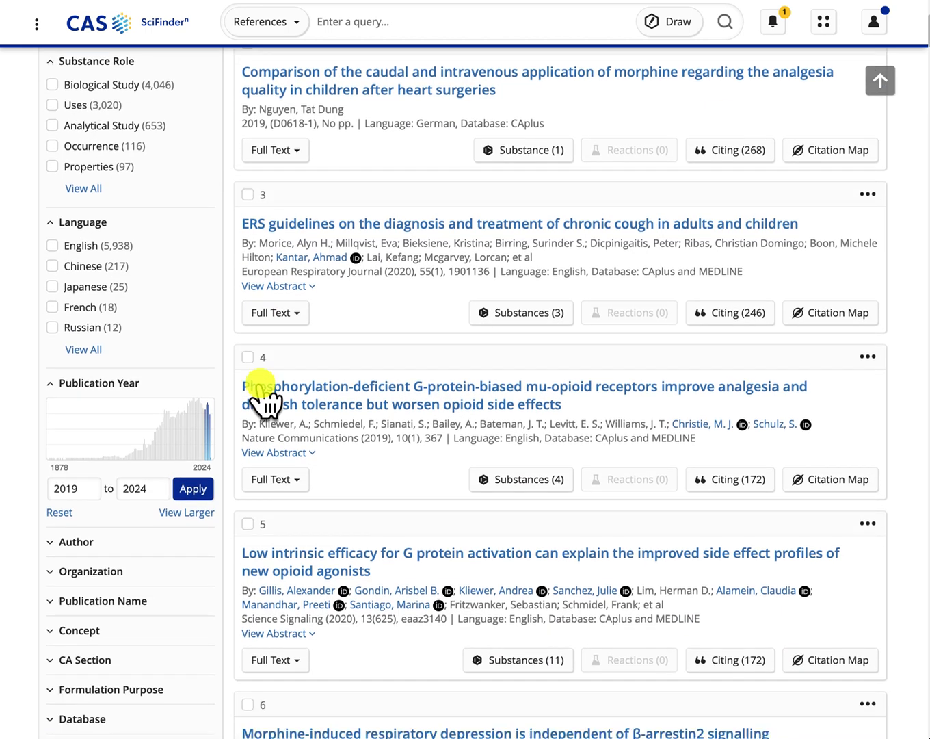
scroll(261, 388, "down", 2)
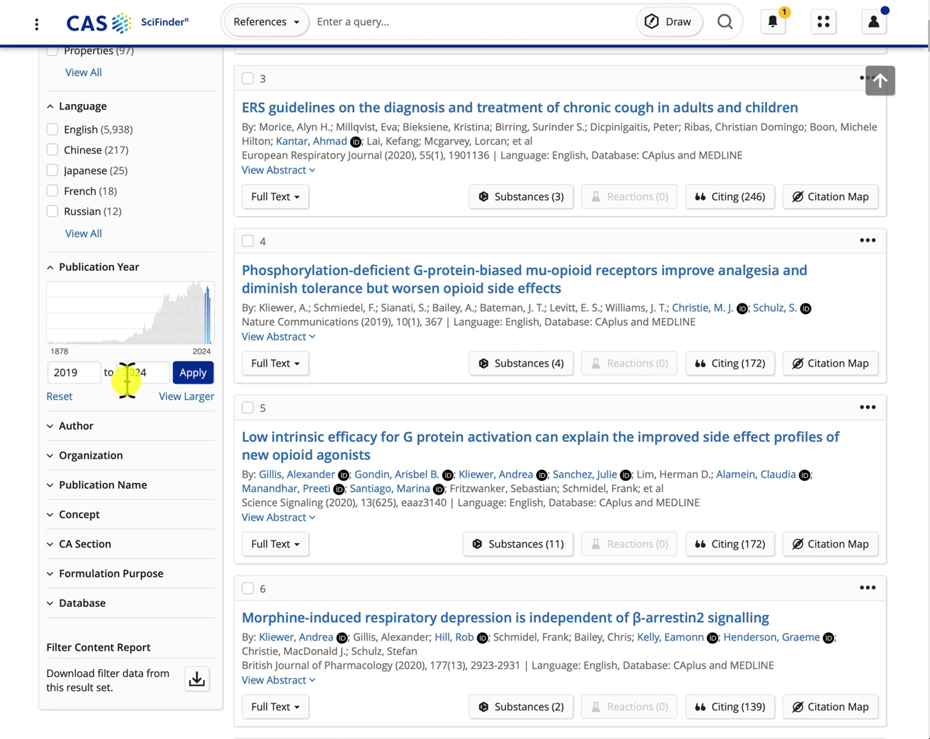
scroll(212, 499, "down", 2)
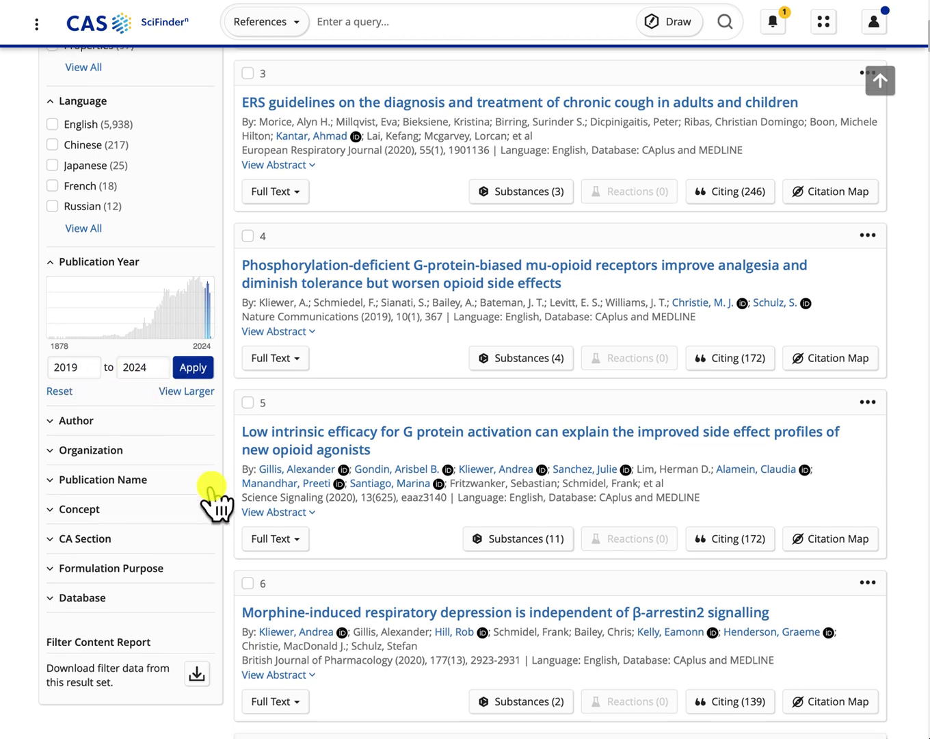
scroll(213, 498, "down", 3)
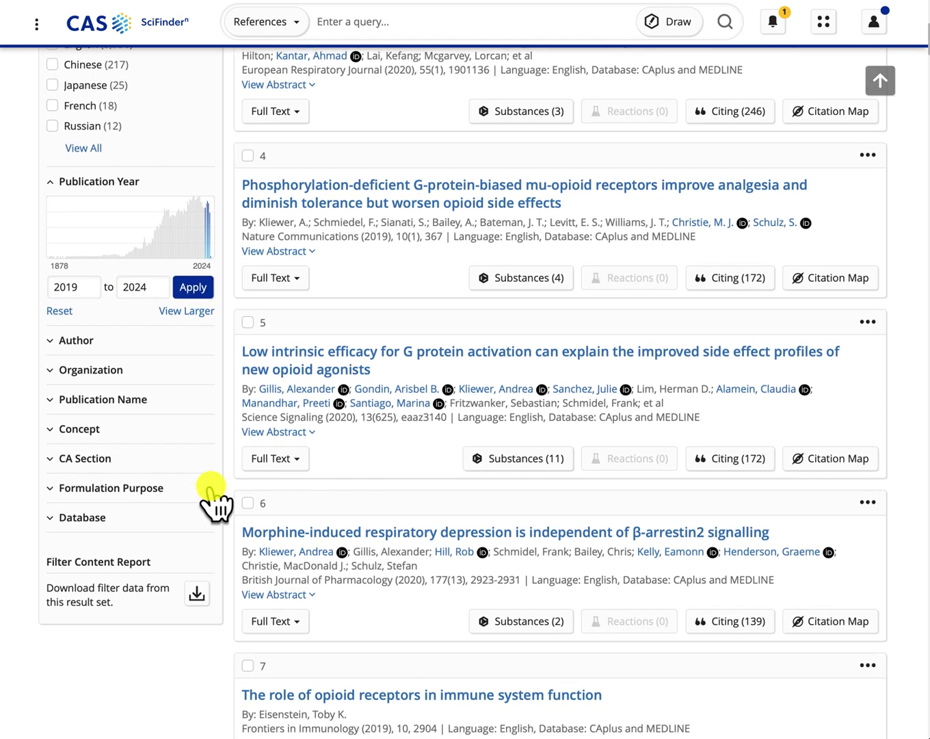
scroll(216, 495, "down", 1)
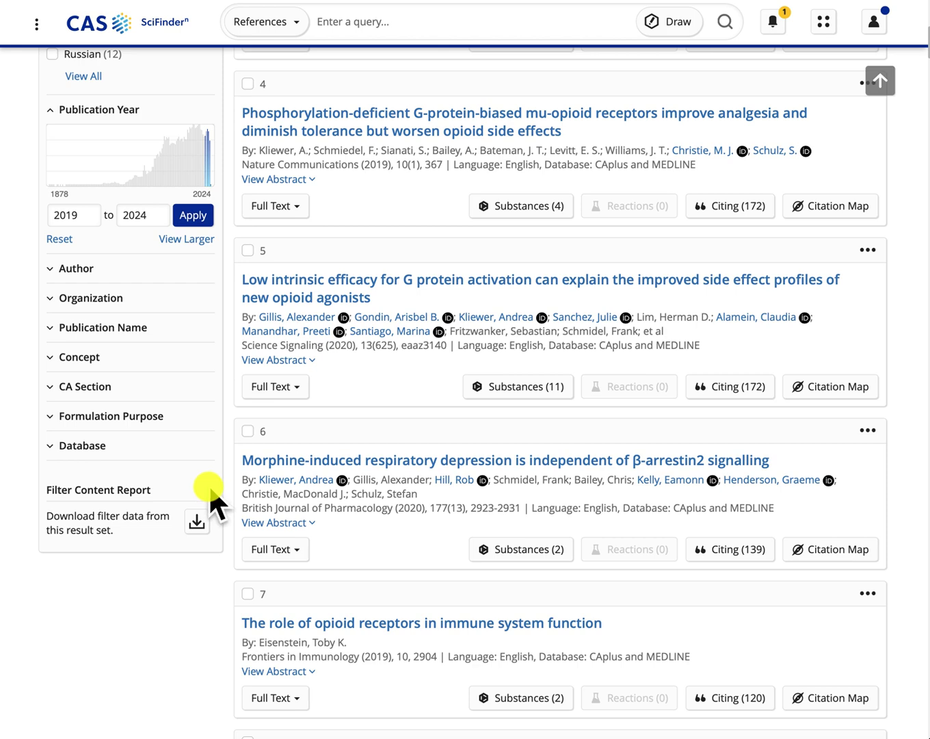
Step: Narrow the references to the Journal document type, with the filter behavior kept on inclusion
scroll(209, 484, "up", 15)
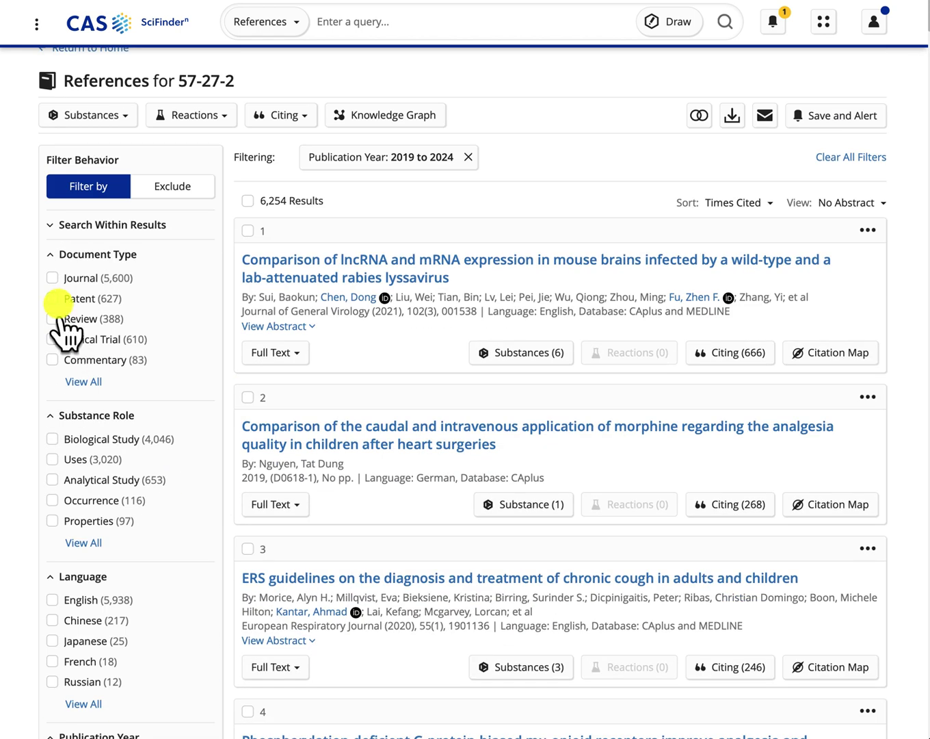
left_click(52, 278)
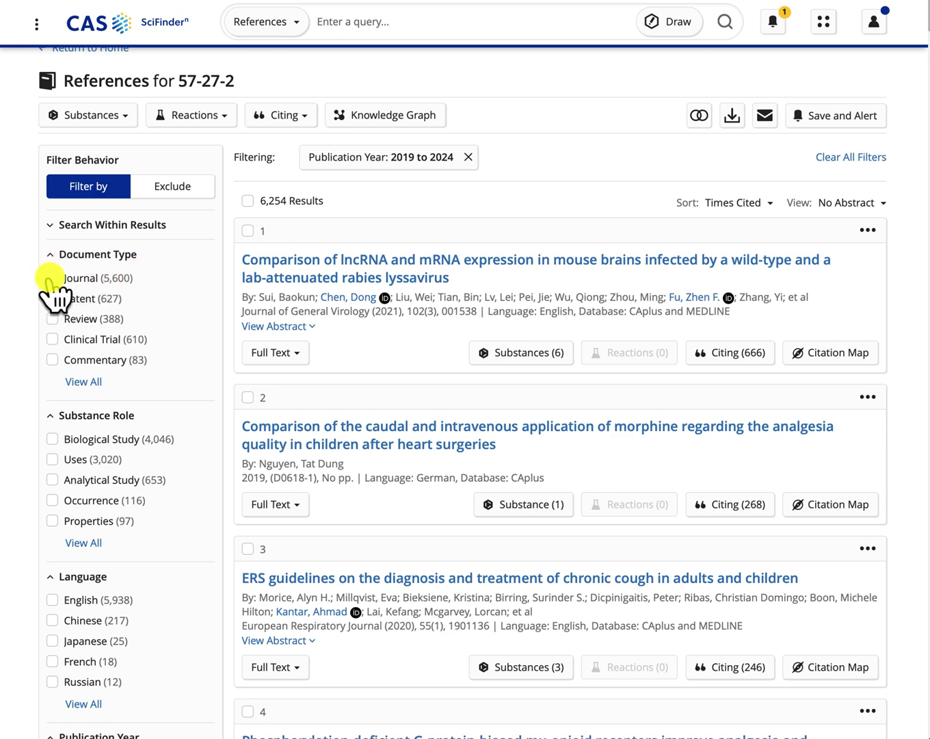
left_click(88, 191)
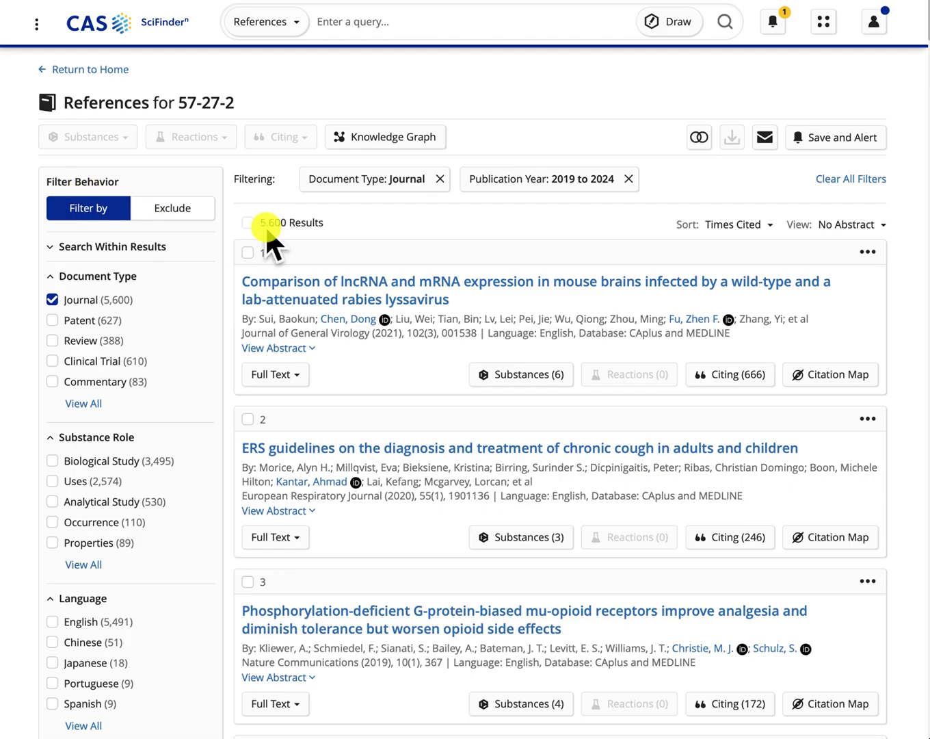
Step: Switch the filter behavior to Exclude and look through the categories that can be excluded from the journal references
left_click(188, 212)
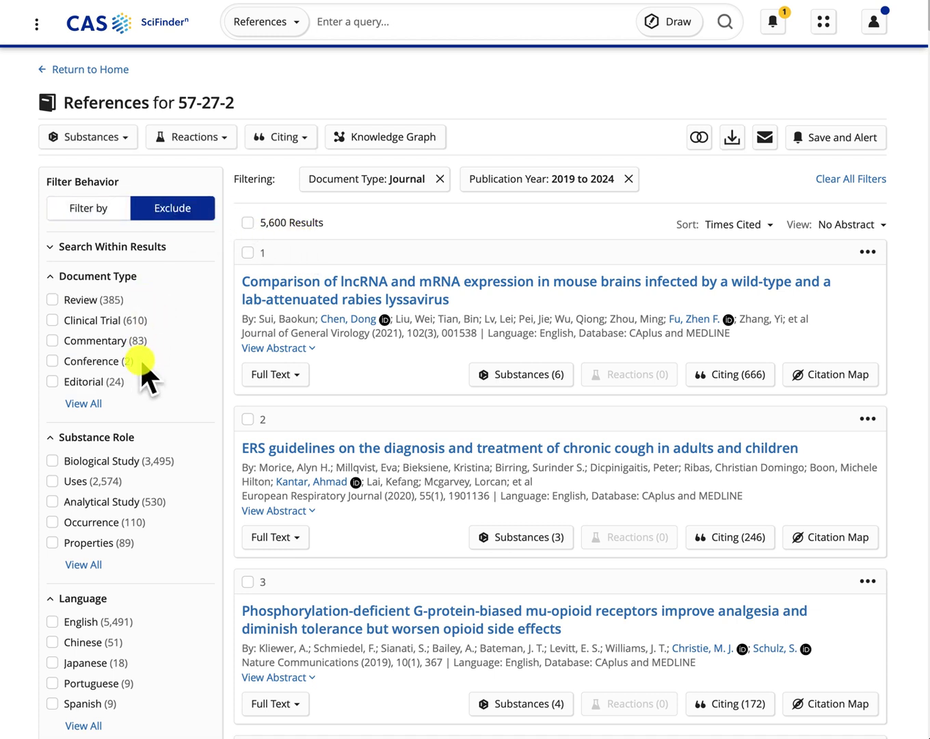
scroll(147, 376, "down", 1)
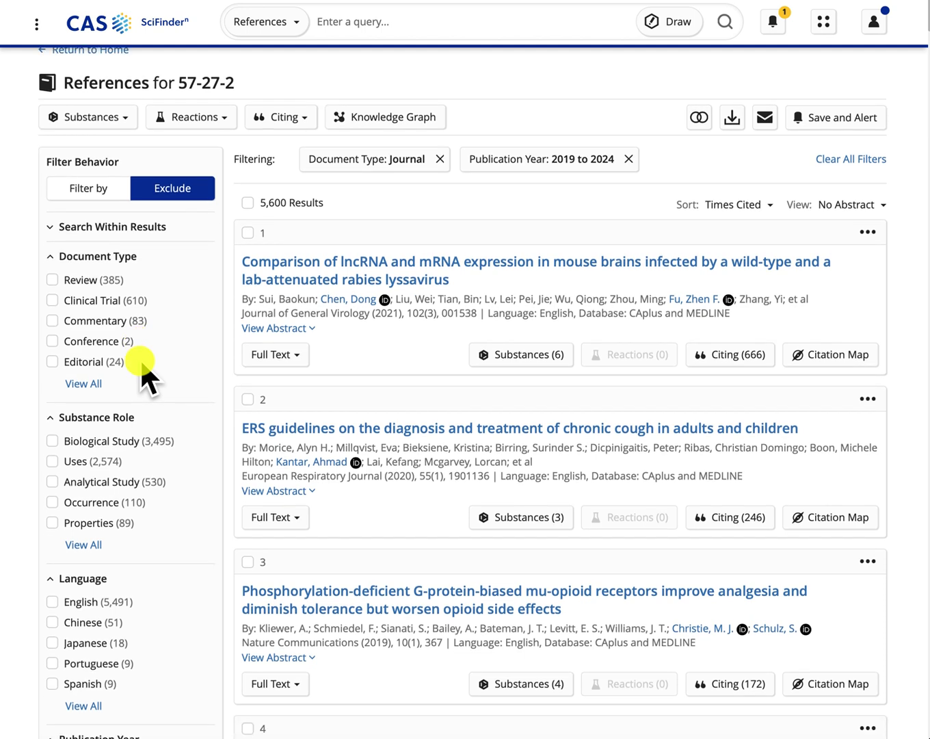
scroll(143, 366, "down", 3)
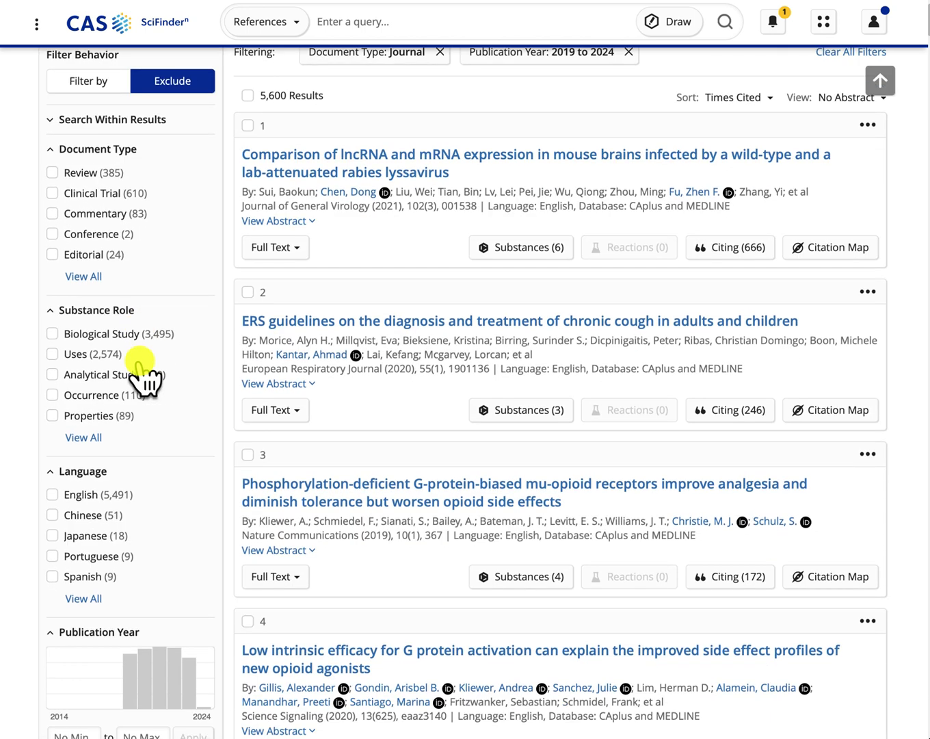
scroll(141, 361, "down", 8)
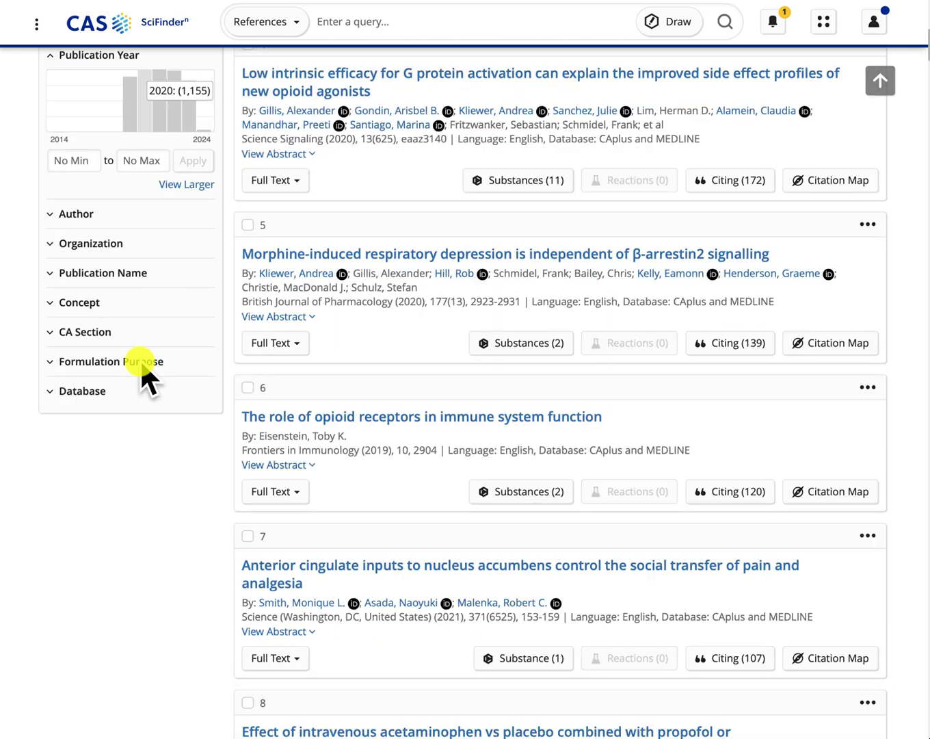
scroll(140, 358, "up", 10)
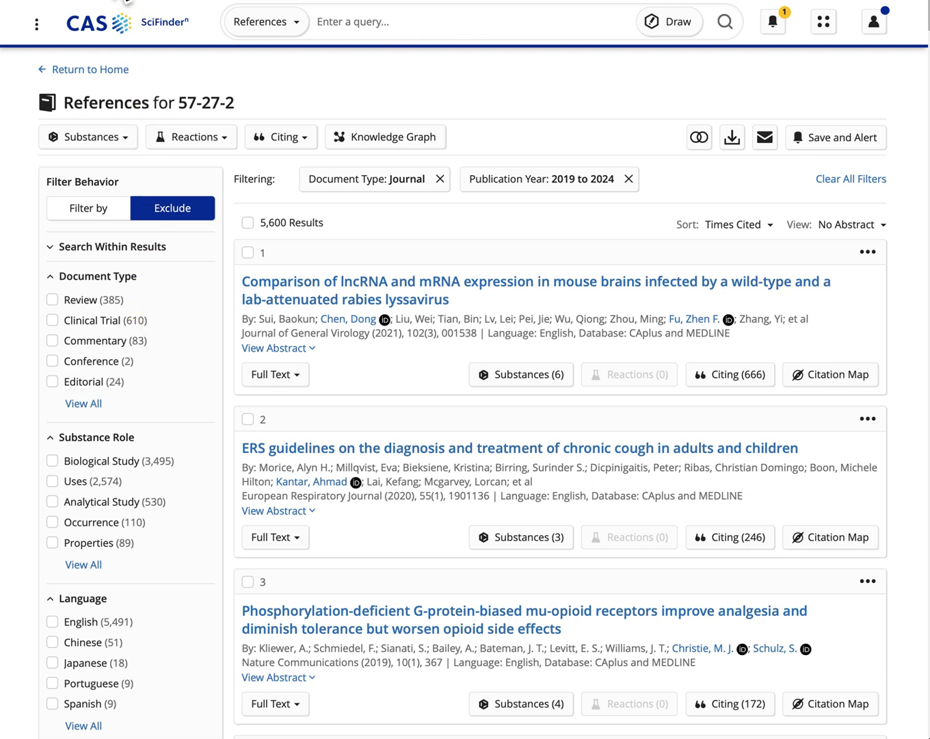
Step: Go back through the filtered and unfiltered references to the Morphine substance results
key("alt+Left")
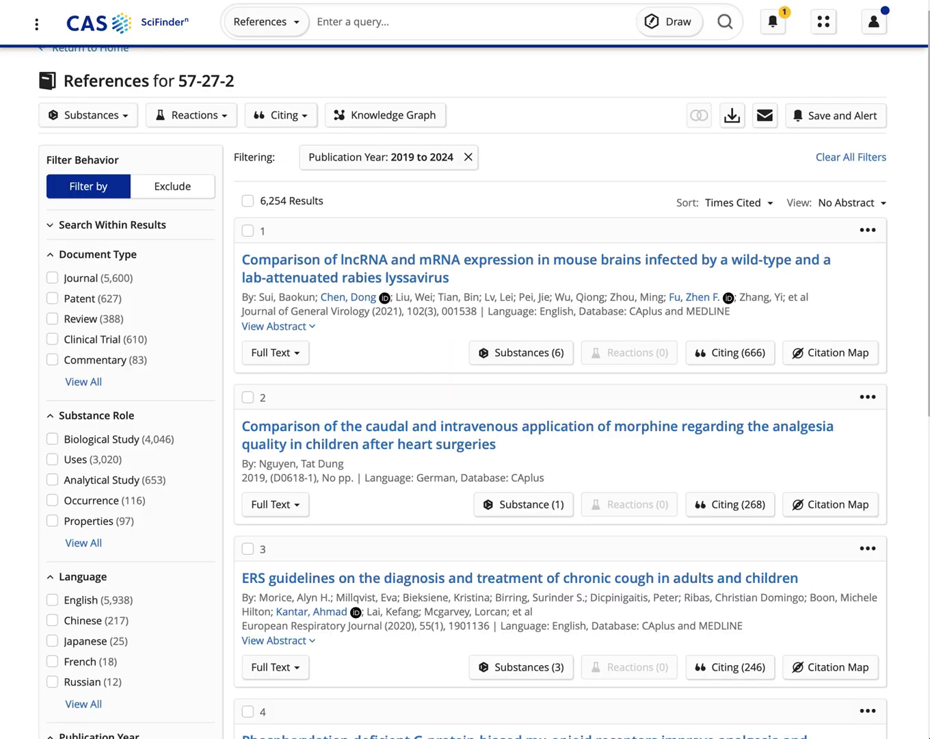
key("alt+Left")
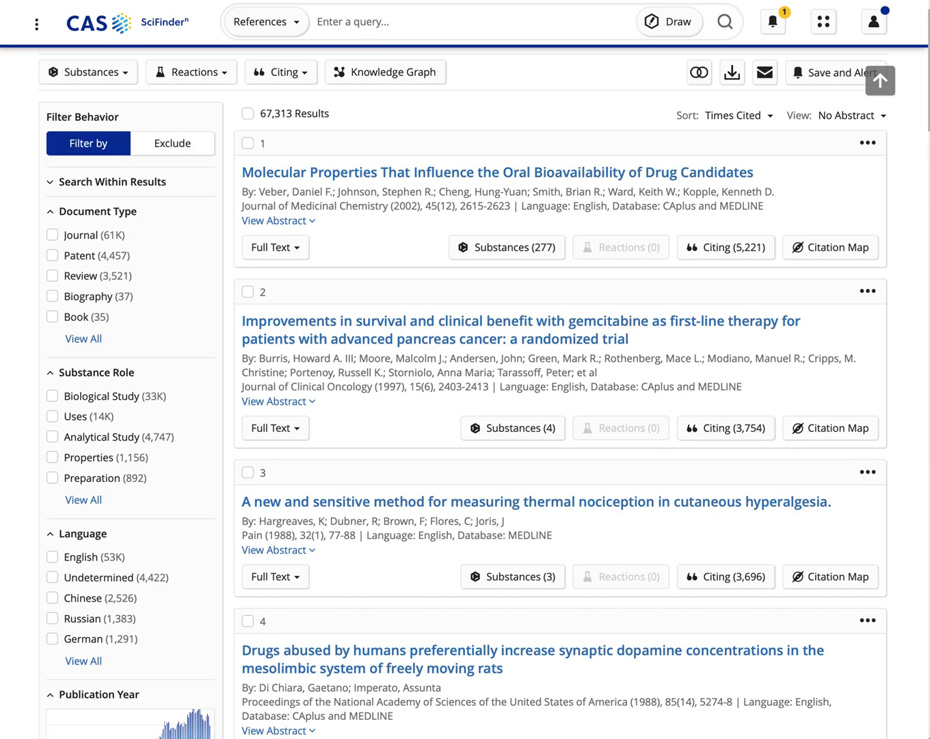
key("alt+Left")
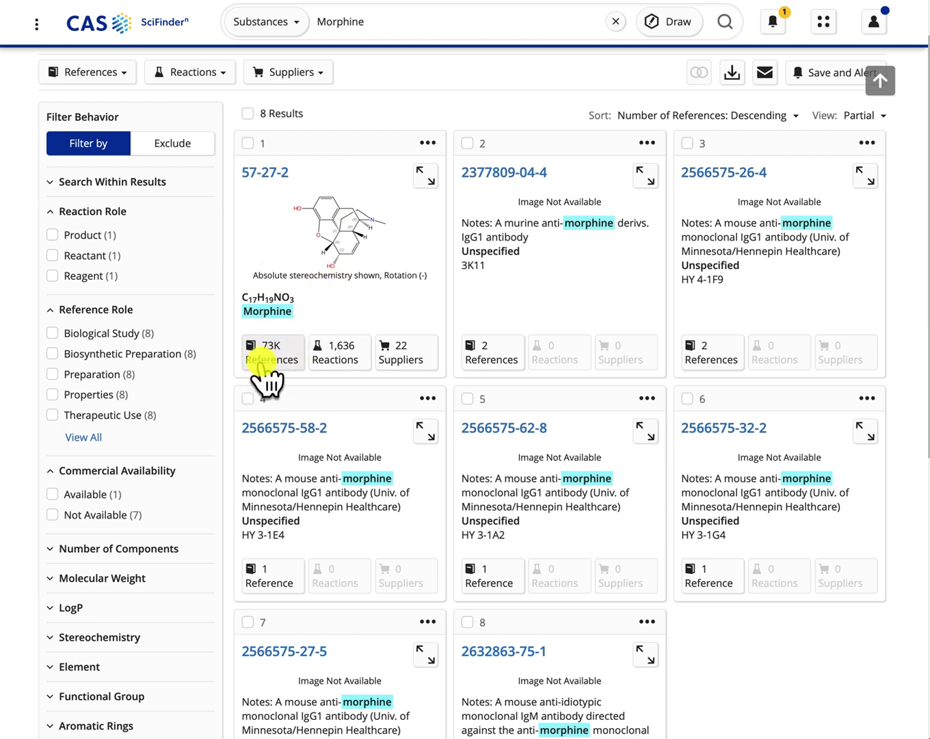
Step: Open the reactions for substance 57-27-2 and look through the reaction schemes and the available reaction filters
left_click(335, 351)
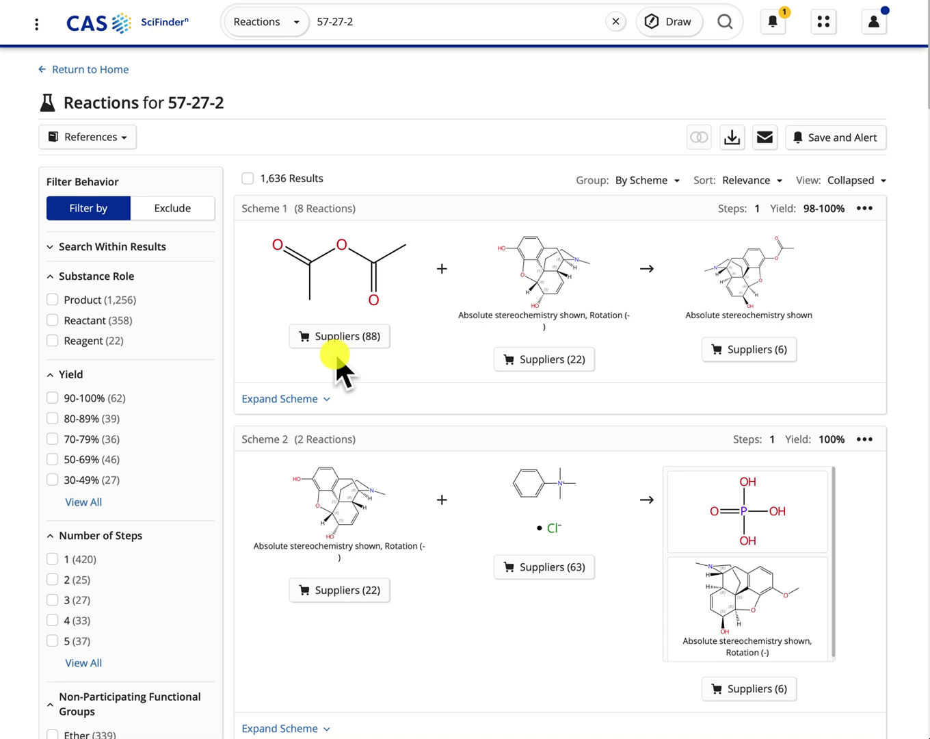
scroll(337, 356, "down", 1)
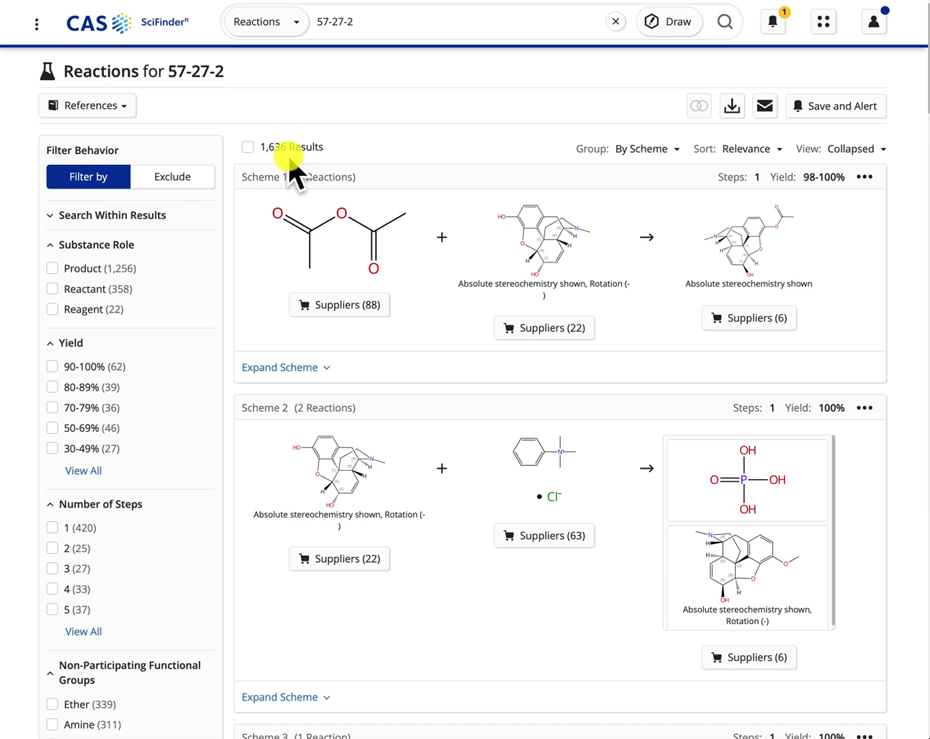
scroll(373, 273, "down", 8)
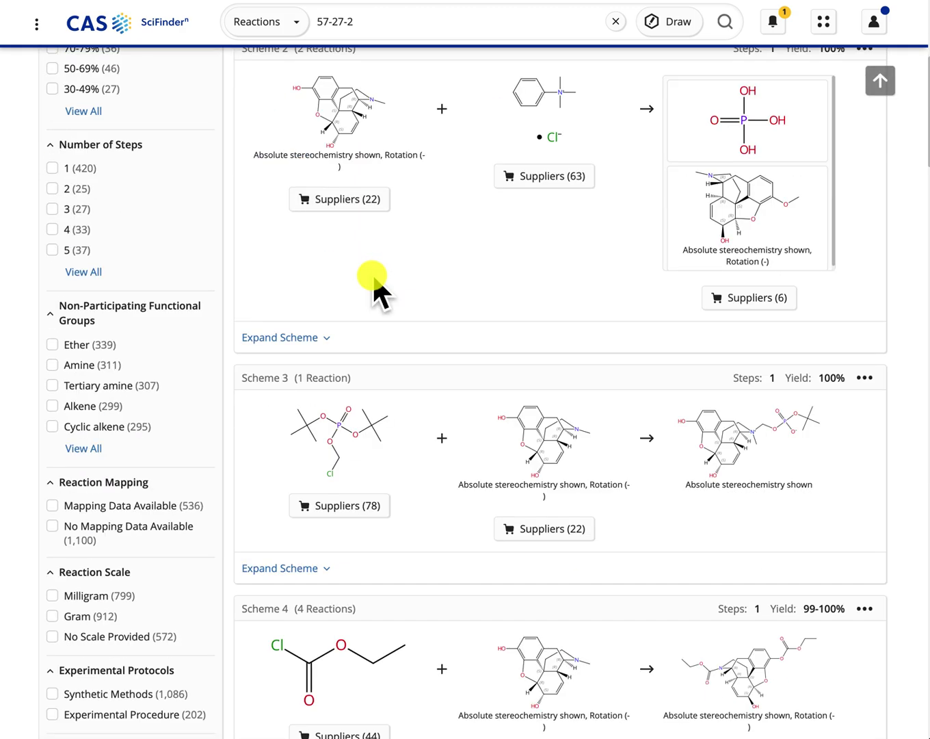
scroll(373, 273, "down", 8)
scroll(373, 273, "up", 16)
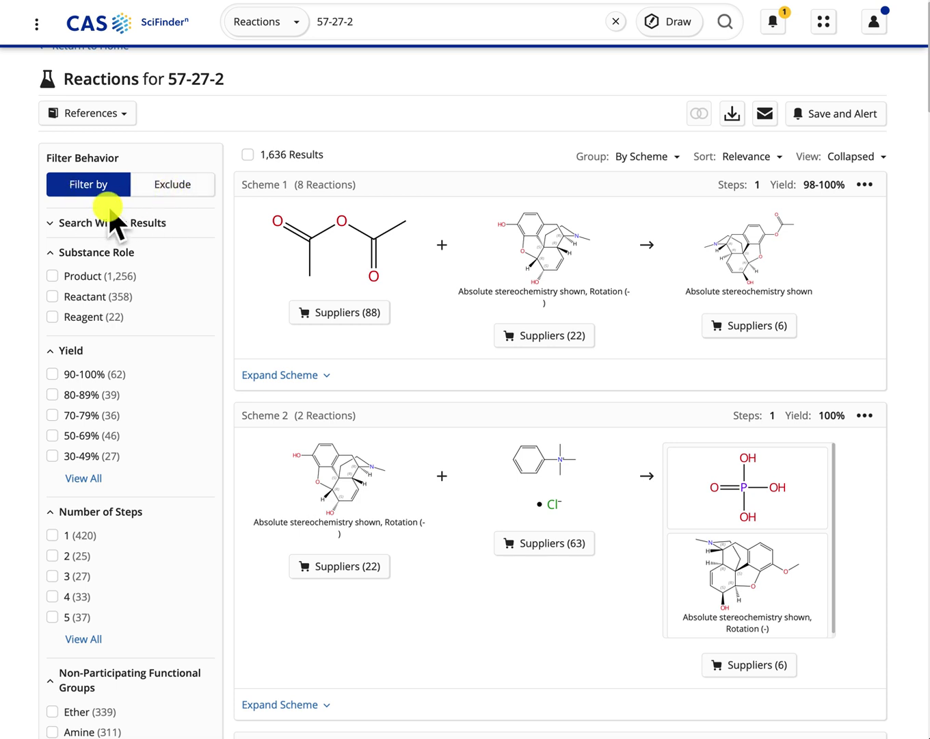
scroll(115, 237, "down", 1)
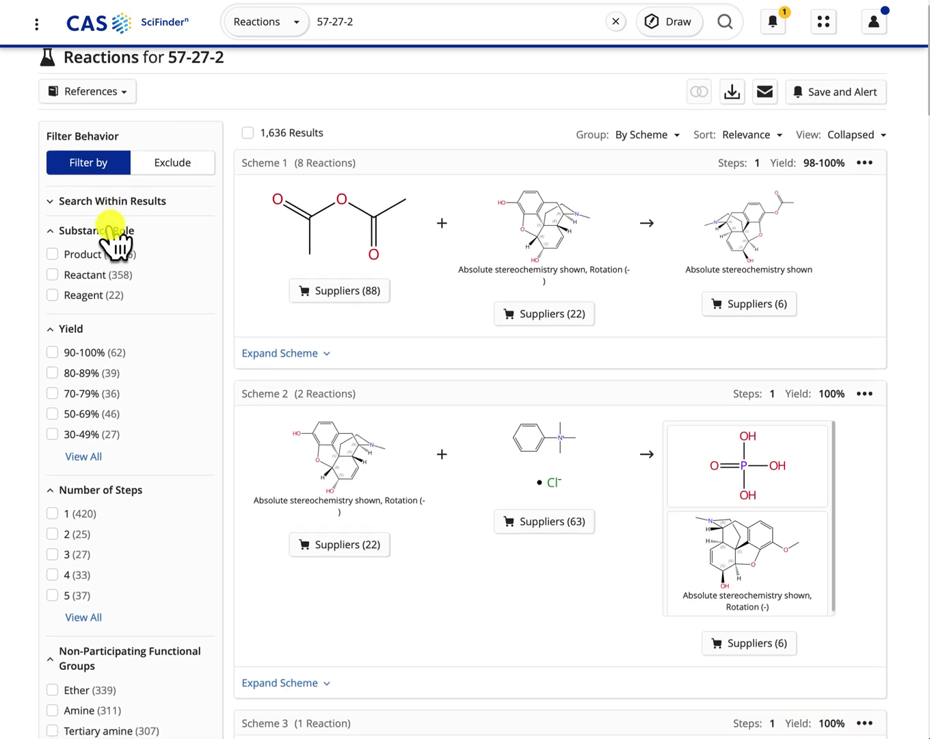
Step: Filter the reactions for 57-27-2 to the Product substance role and look through the filtered schemes
scroll(113, 236, "down", 1)
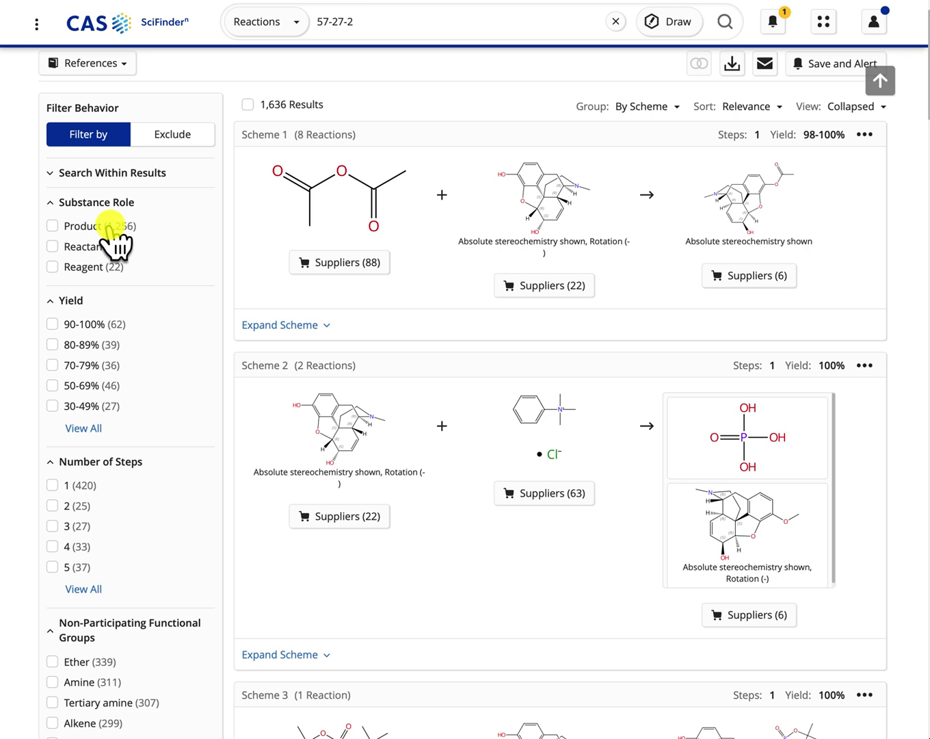
left_click(55, 226)
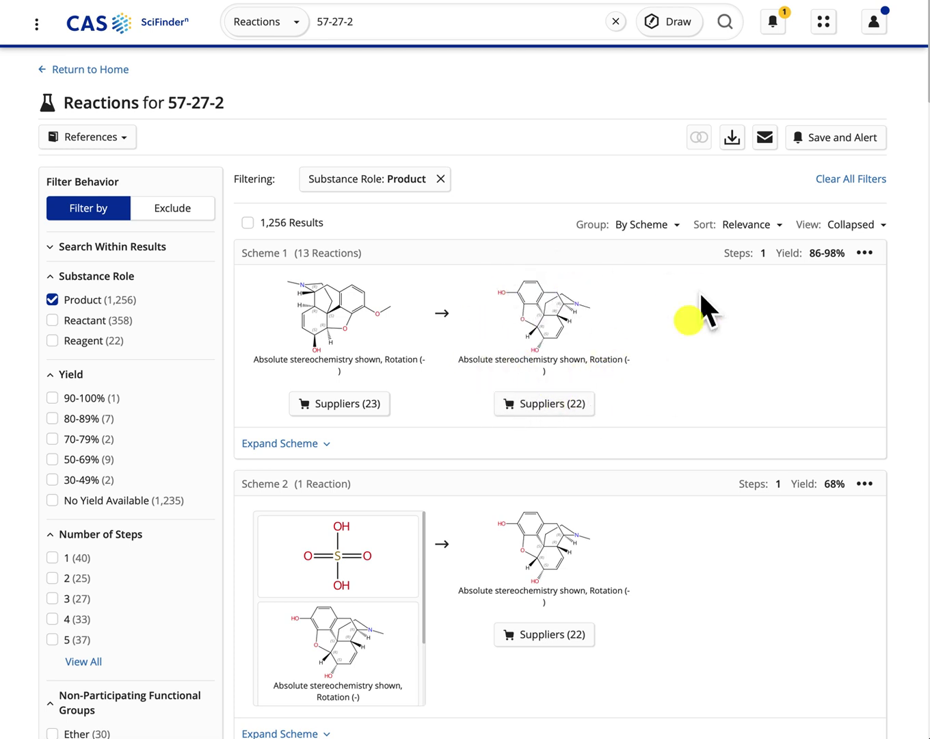
scroll(554, 294, "down", 5)
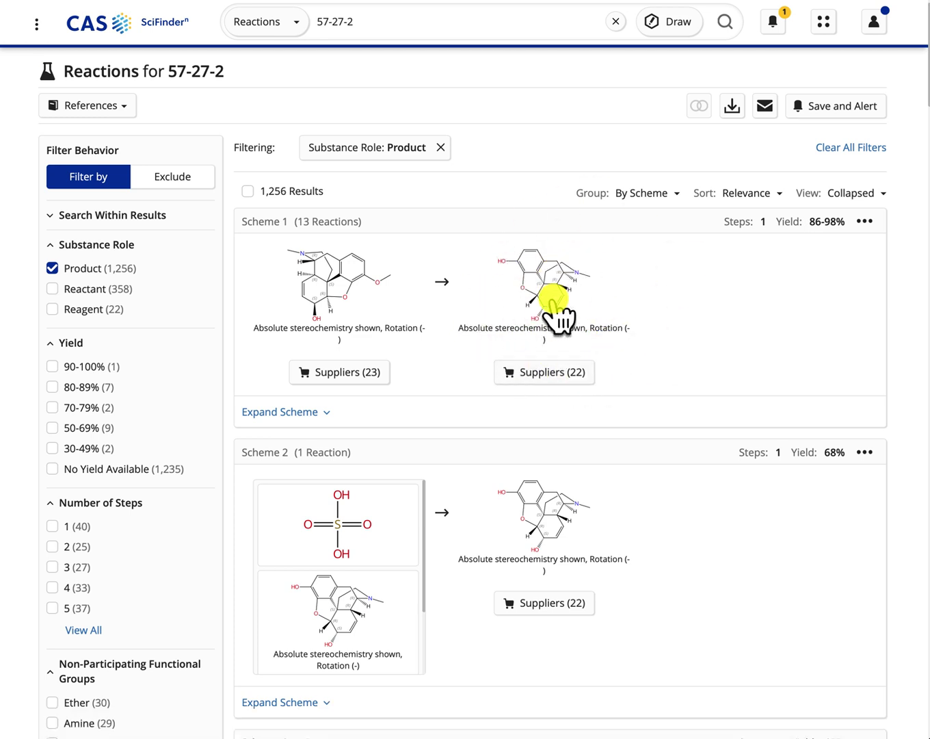
scroll(554, 315, "down", 7)
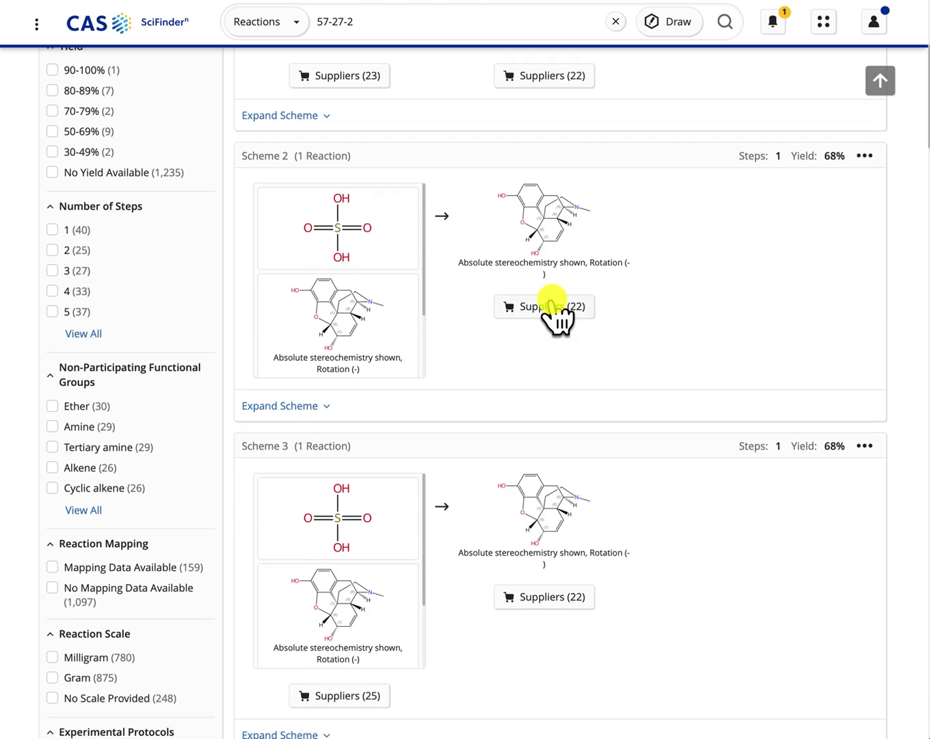
scroll(554, 309, "up", 12)
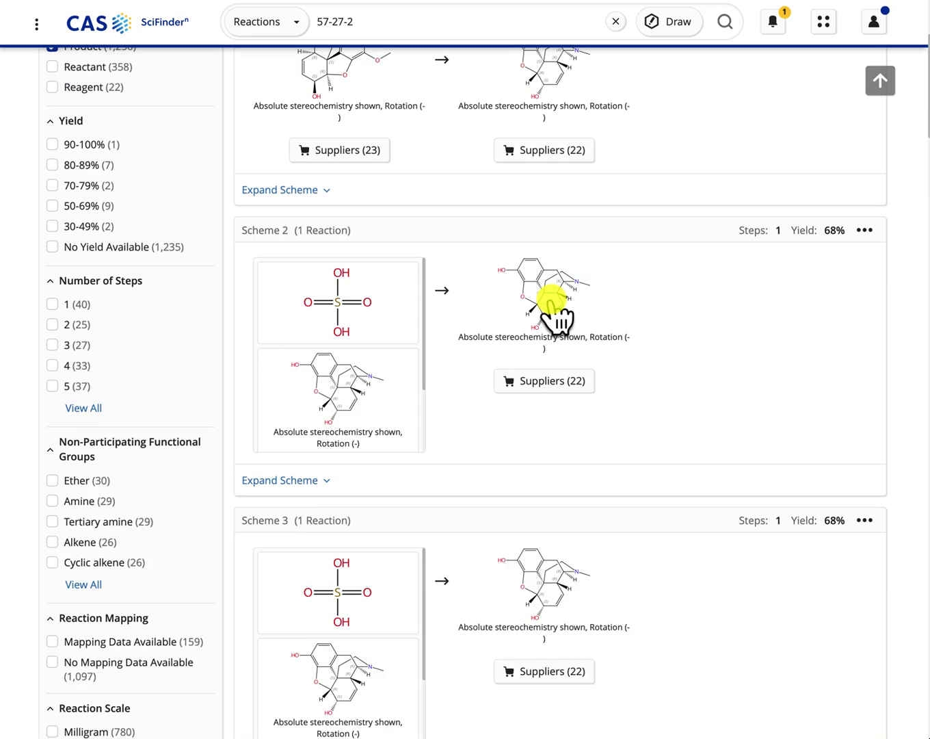
scroll(552, 311, "down", 4)
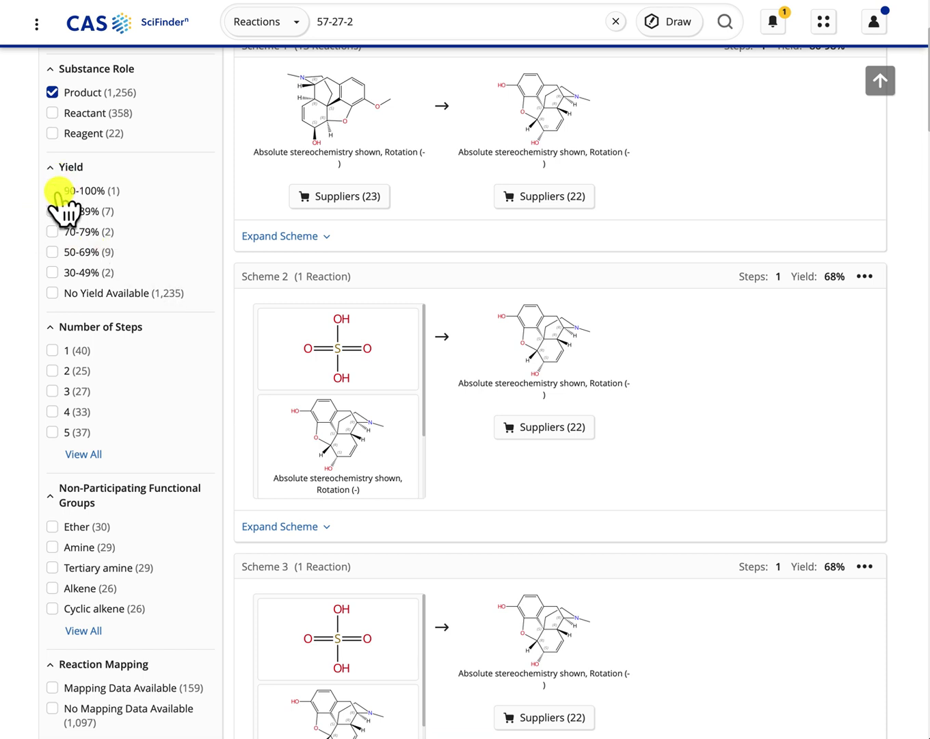
Step: Look through the available reaction filters, expanding the Reaction Type and Catalyst categories to view their options
scroll(144, 359, "down", 3)
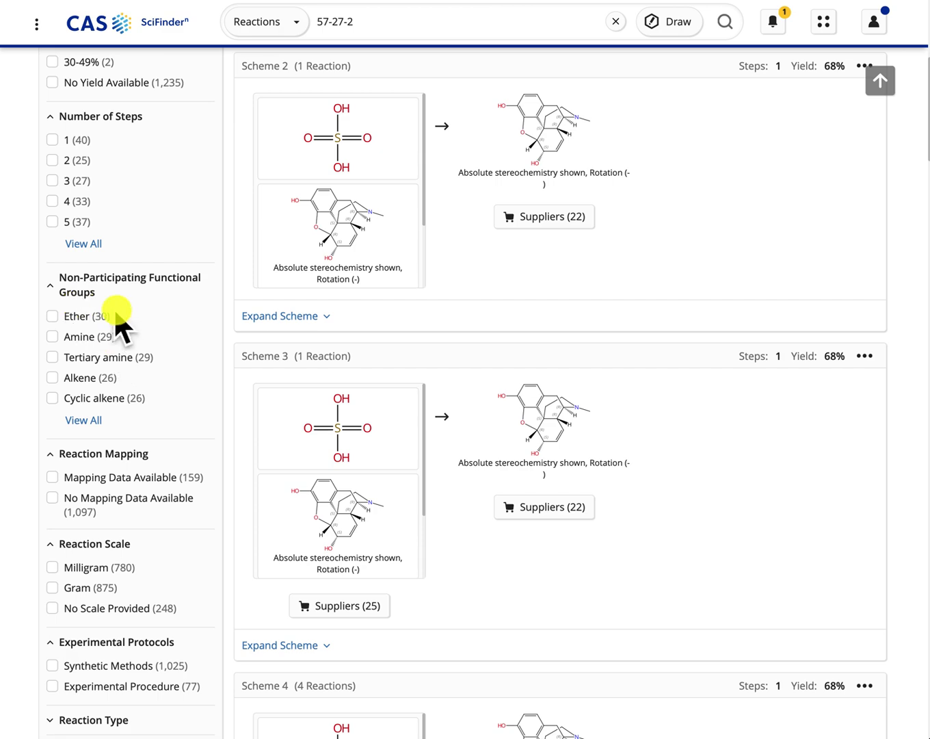
scroll(118, 326, "down", 2)
scroll(114, 335, "down", 2)
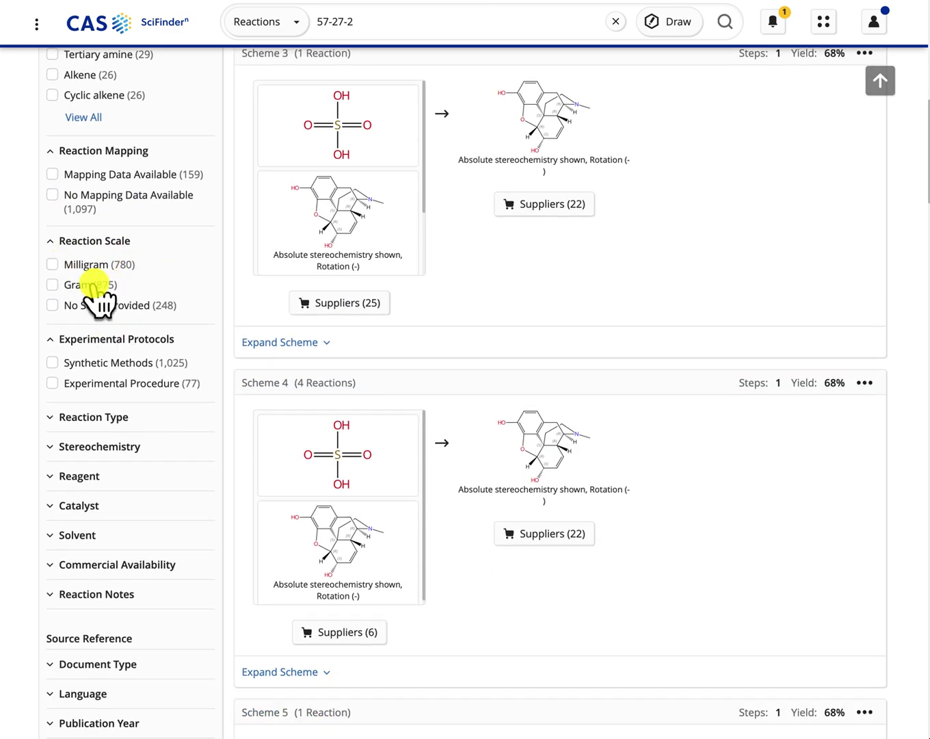
left_click(41, 418)
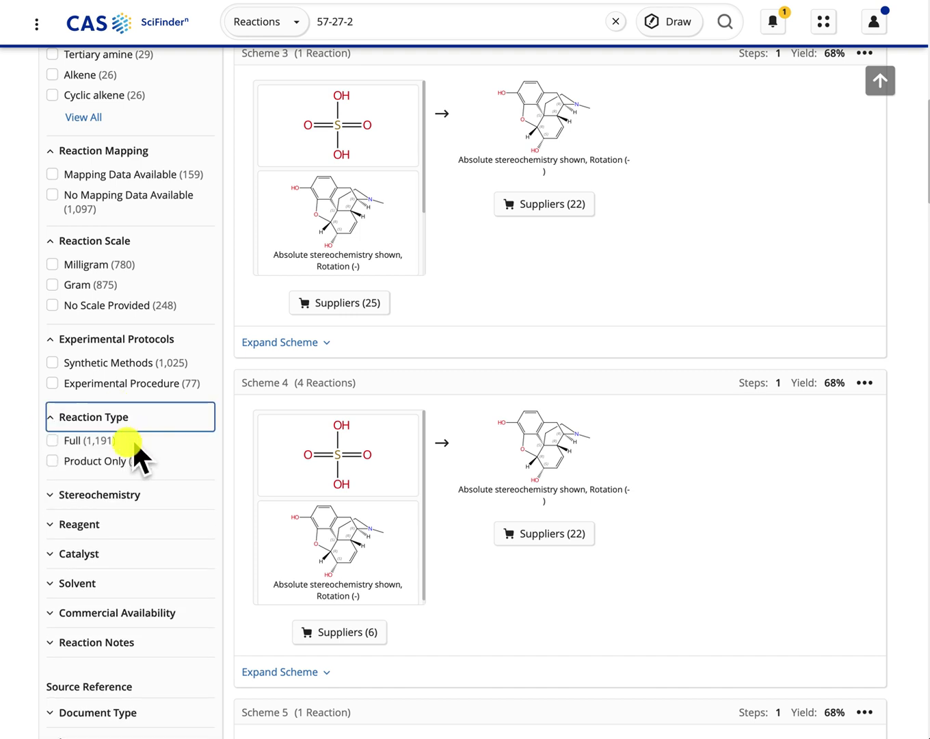
scroll(175, 496, "down", 1)
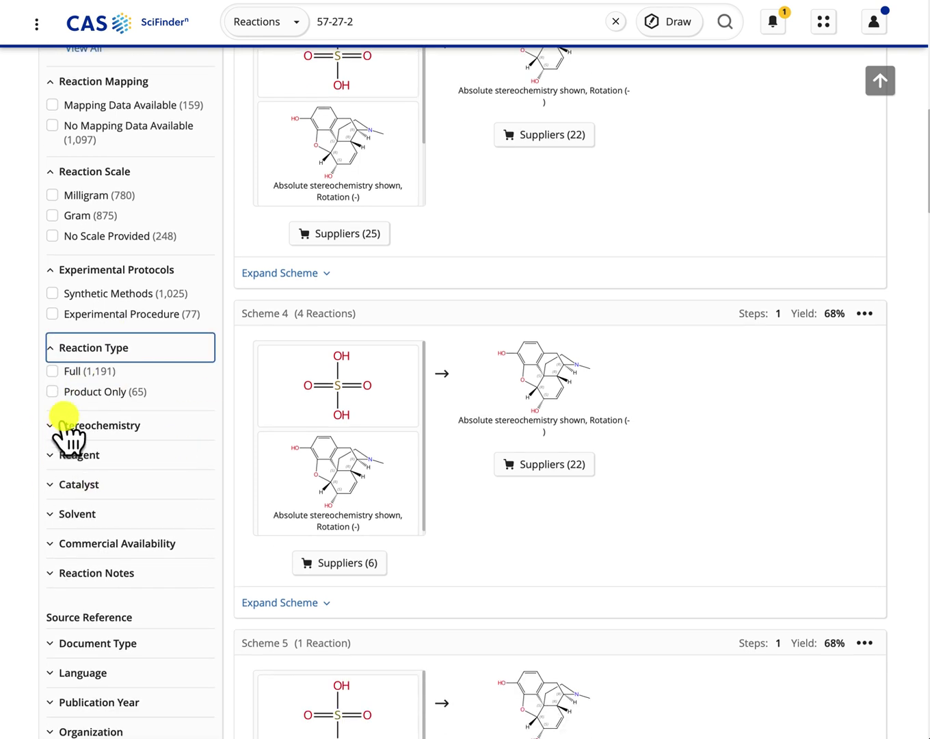
left_click(53, 486)
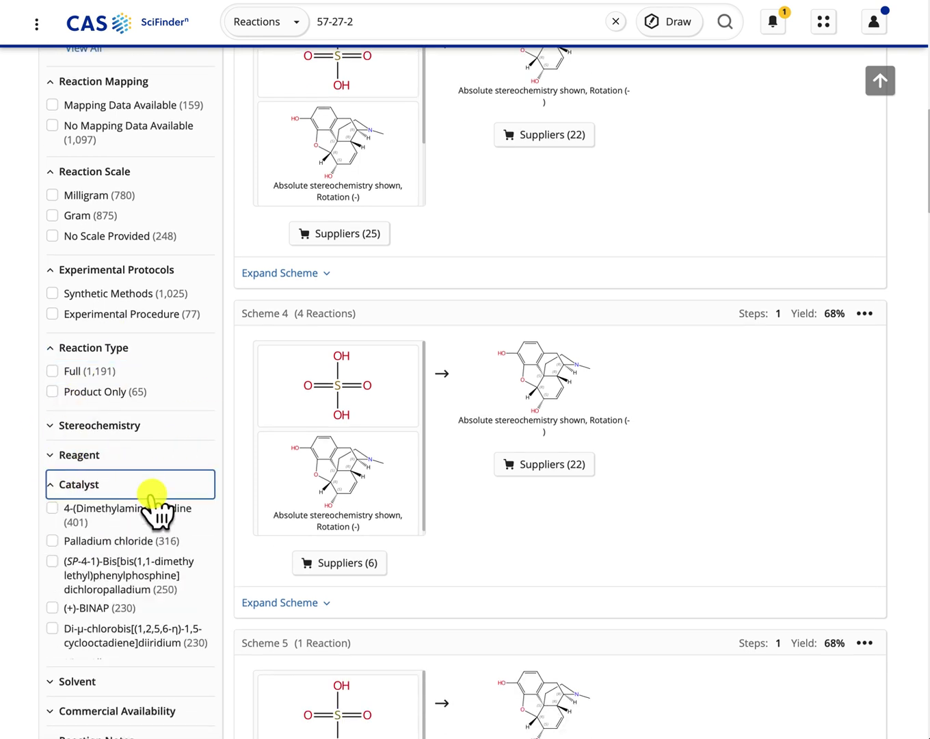
Step: Expand Scheme 1 and examine its reaction summaries, including reagents, solvents, yields and source references
scroll(131, 579, "up", 12)
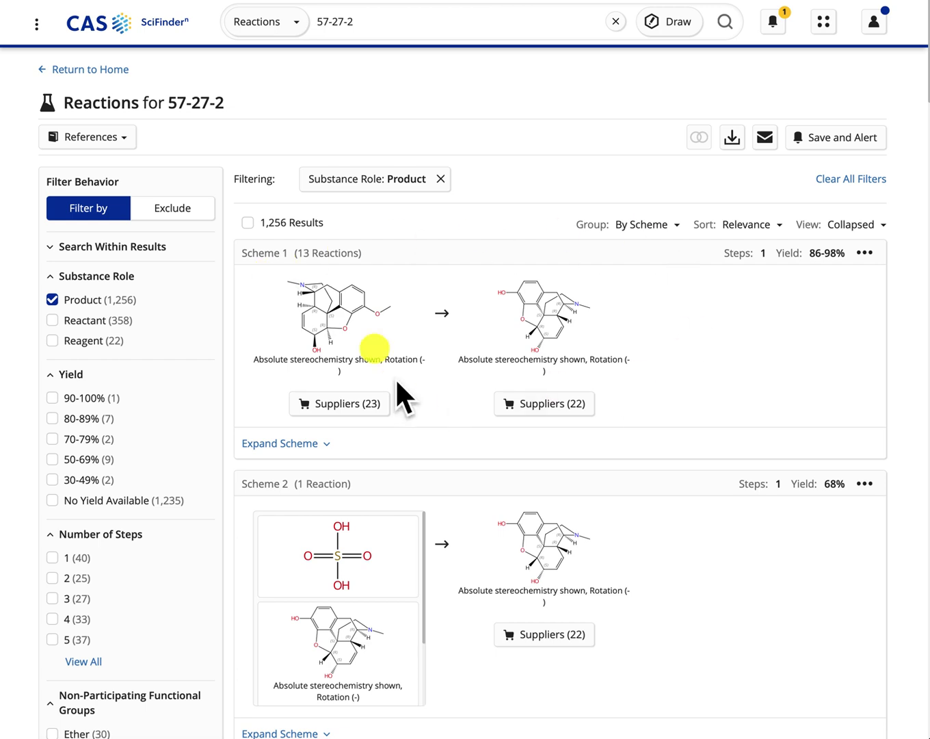
left_click(301, 445)
scroll(300, 461, "down", 7)
scroll(305, 461, "up", 4)
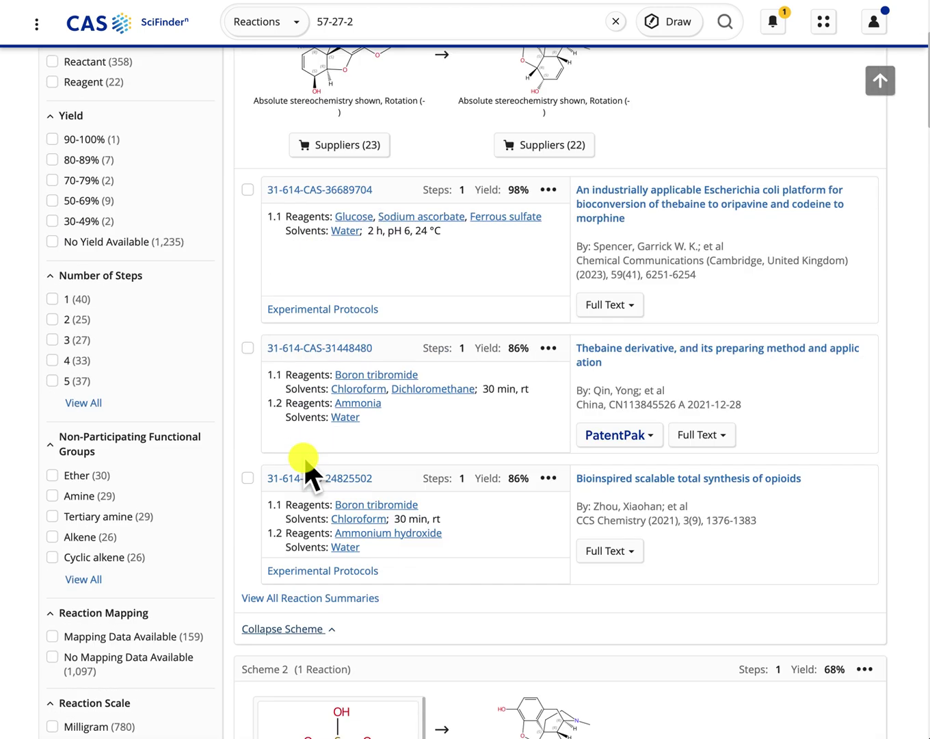
scroll(306, 469, "up", 2)
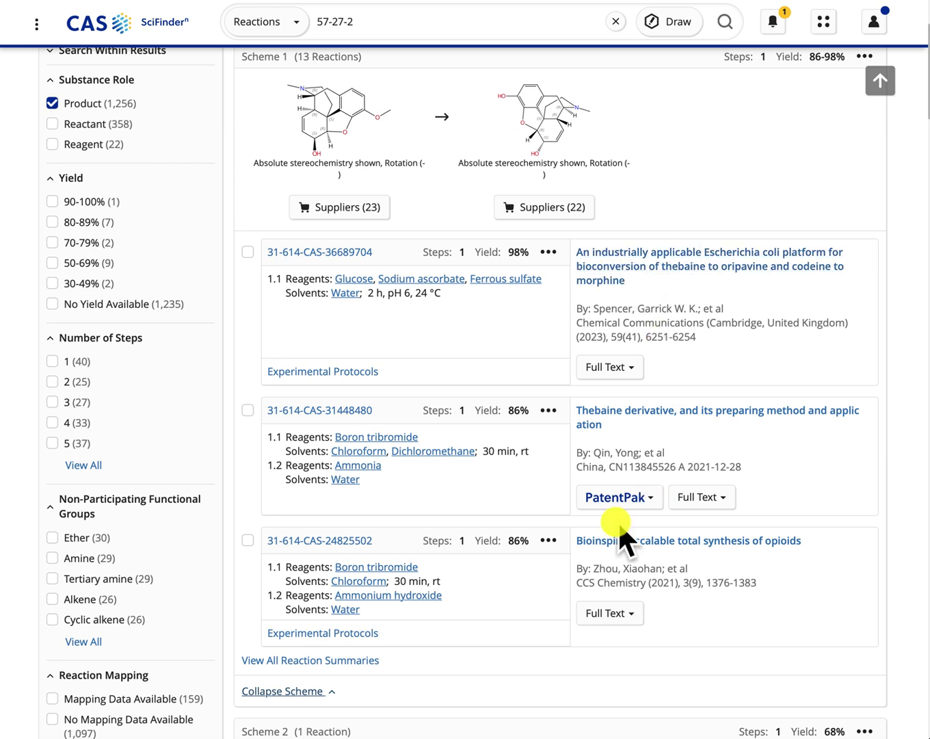
scroll(629, 517, "up", 1)
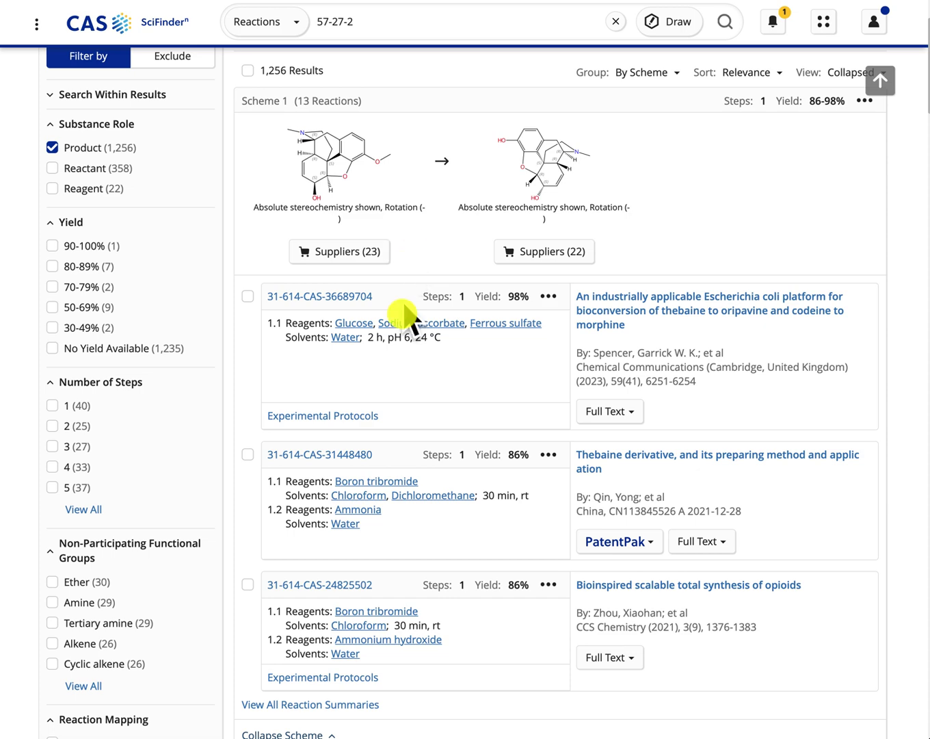
scroll(434, 489, "down", 1)
scroll(432, 484, "down", 1)
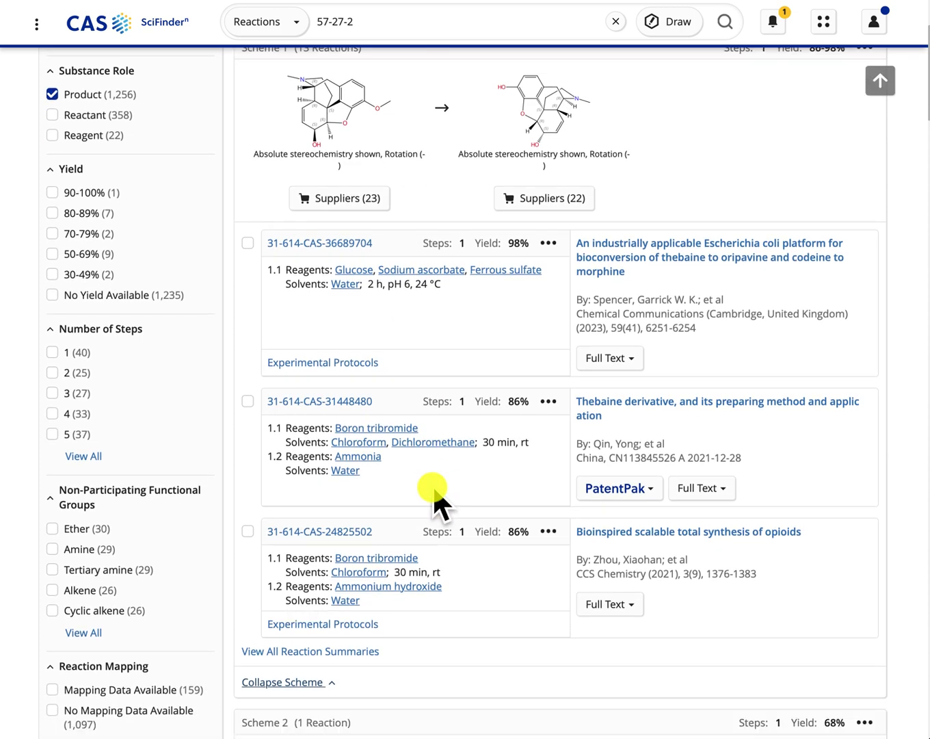
Step: Remove the Product substance role filter and go back to the Morphine substance results
scroll(433, 483, "up", 5)
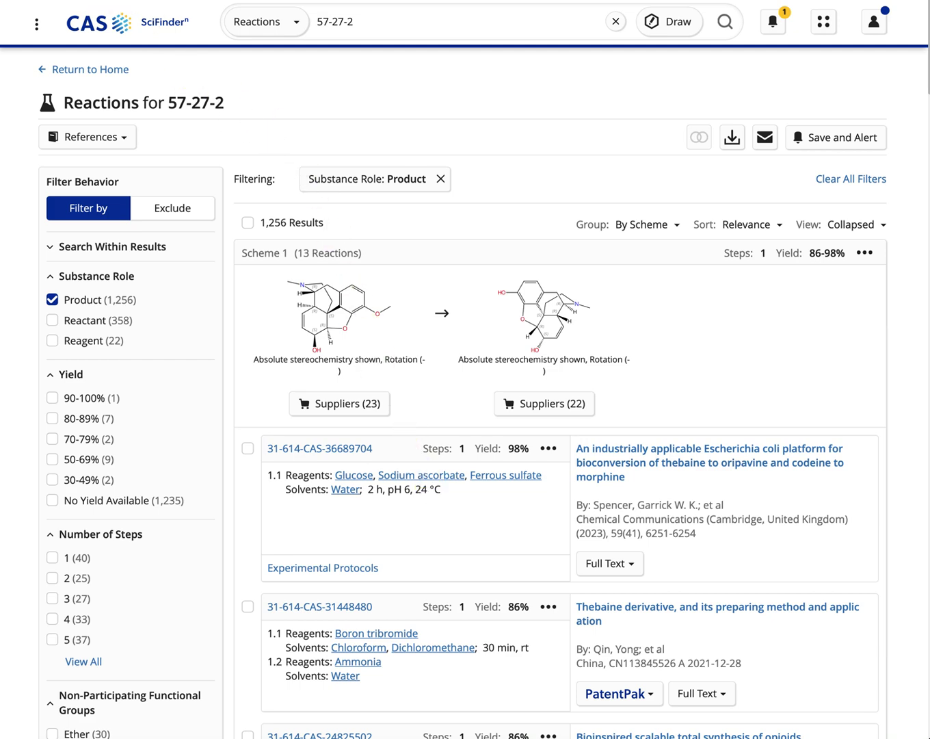
left_click(441, 178)
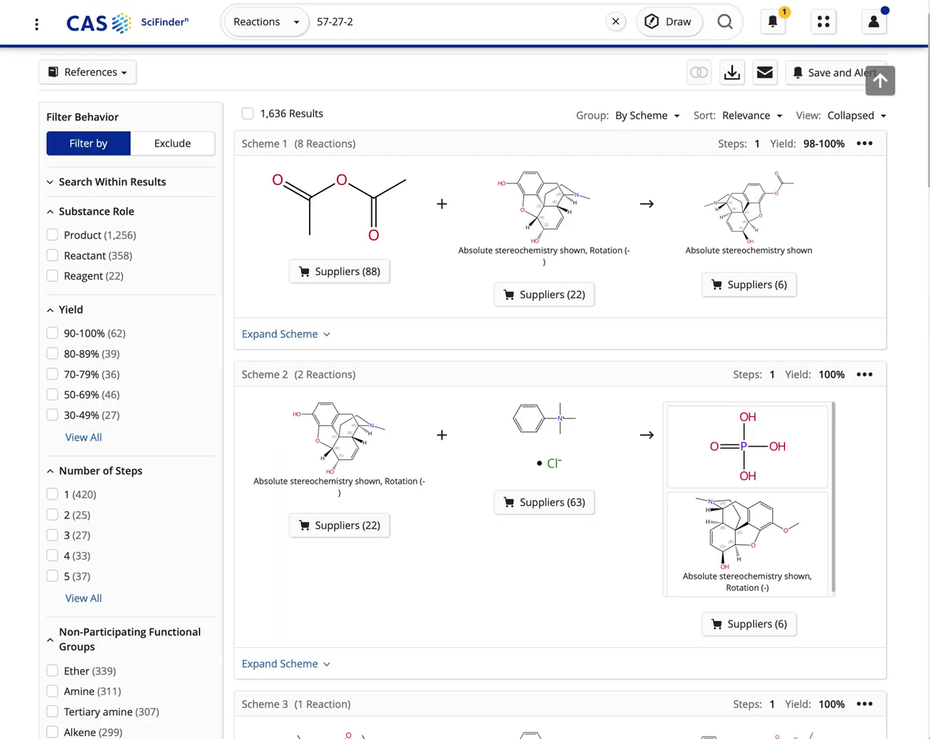
key("alt+Left")
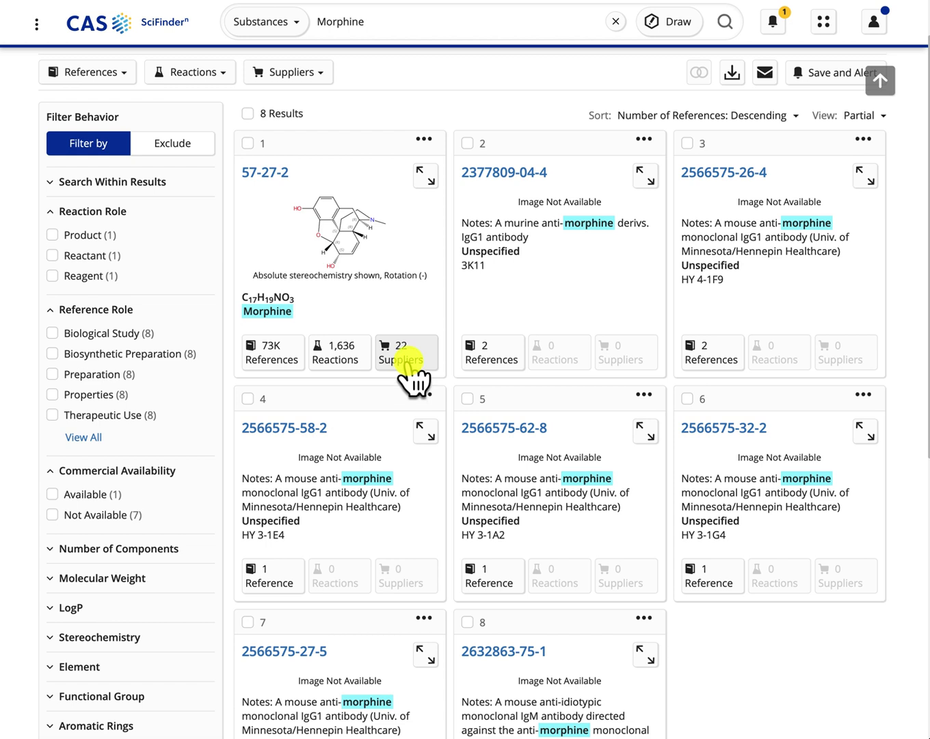
Step: Open the suppliers for substance 57-27-2 and examine the listed vendors, purity, purchasing details, availability and filters
left_click(407, 360)
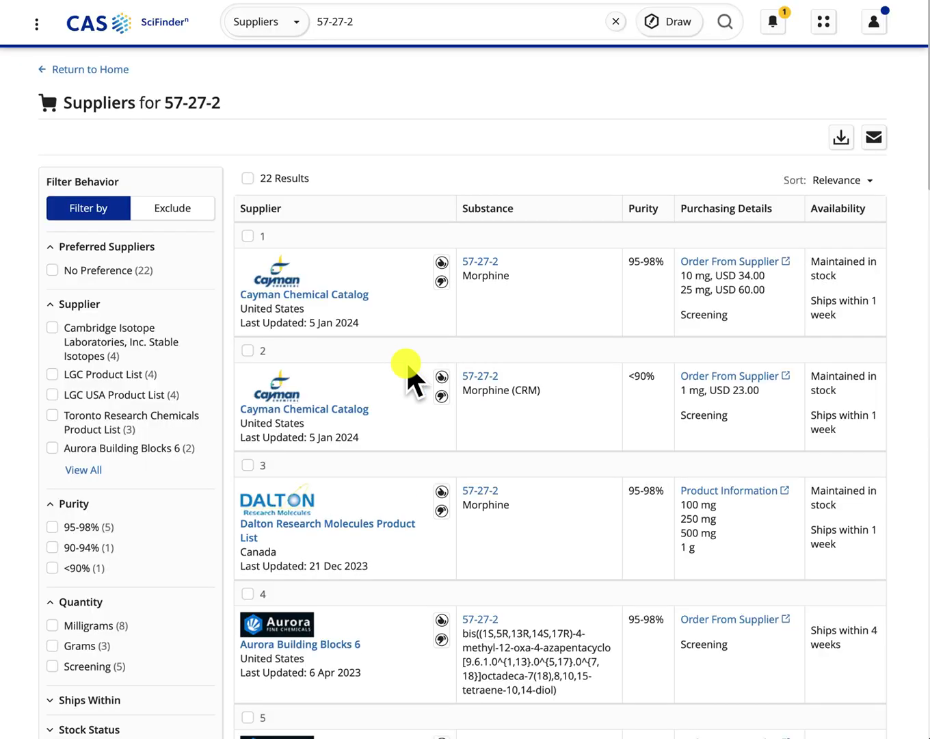
scroll(316, 411, "down", 1)
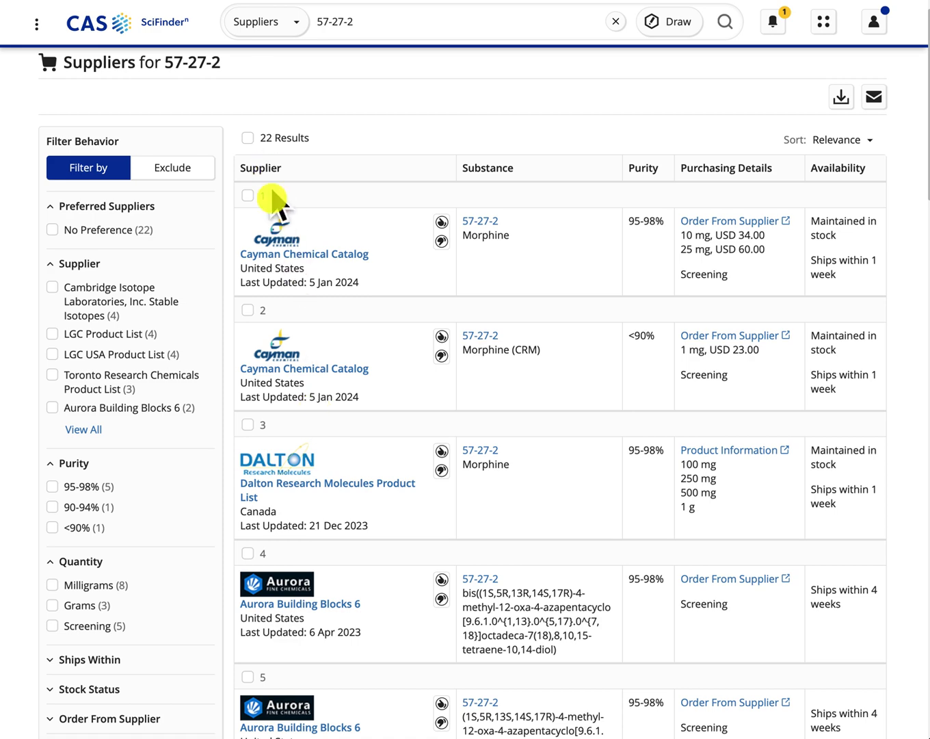
scroll(274, 383, "down", 4)
scroll(273, 388, "down", 12)
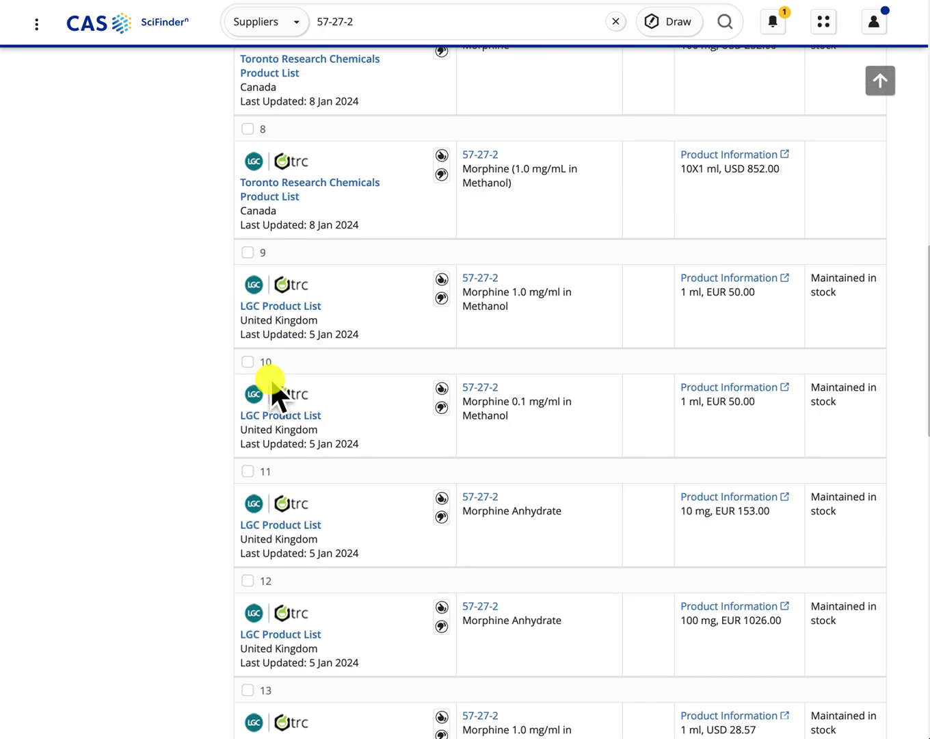
scroll(271, 380, "up", 14)
scroll(271, 378, "up", 2)
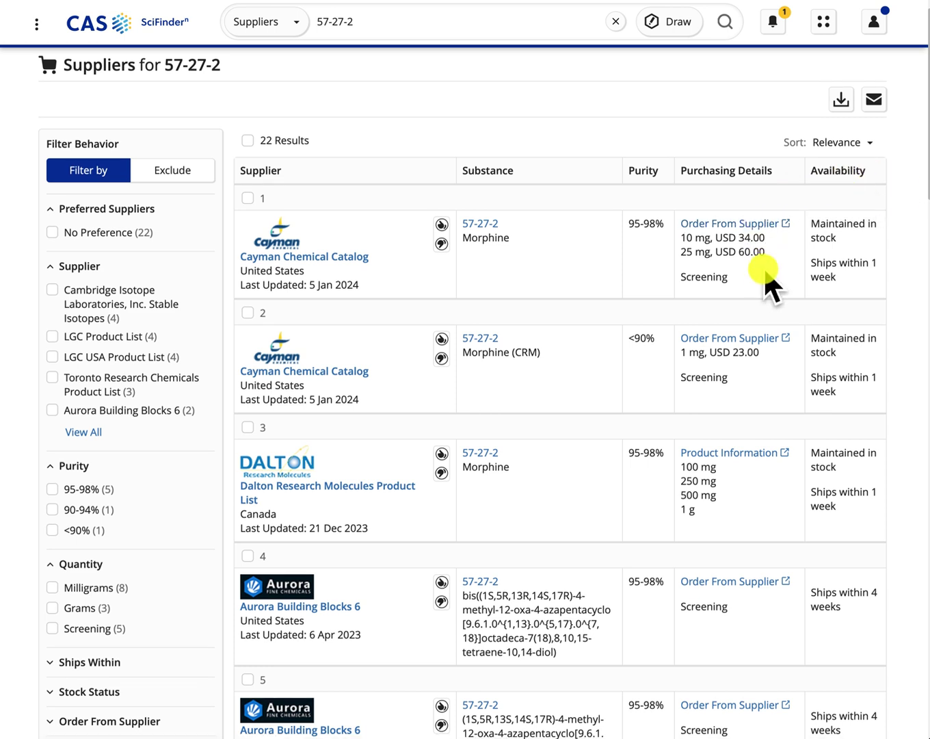
scroll(764, 268, "down", 1)
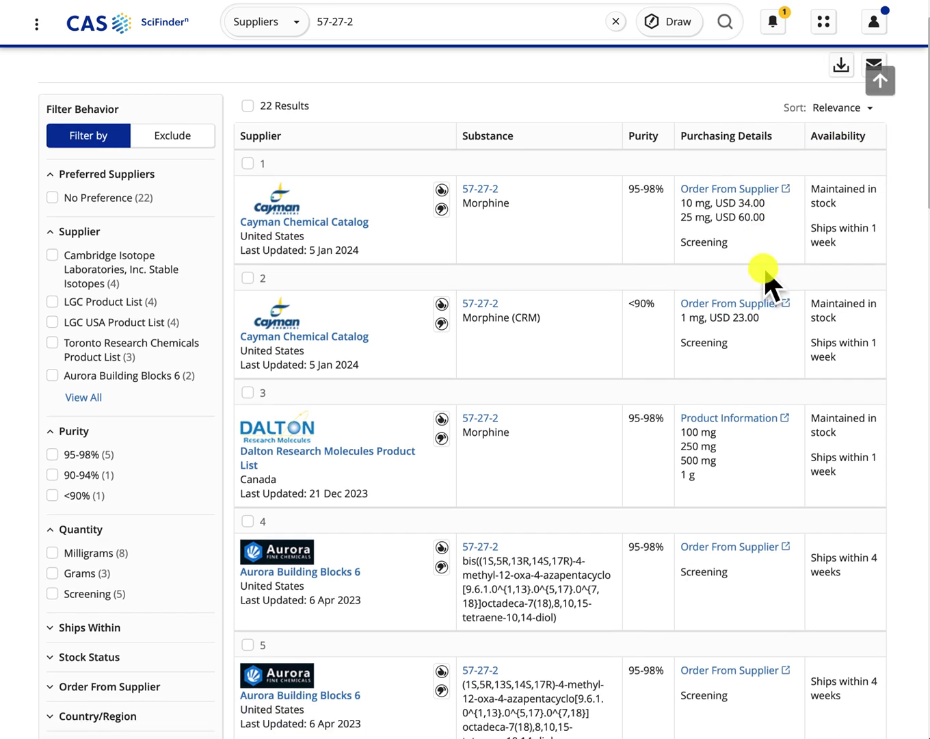
scroll(759, 270, "down", 6)
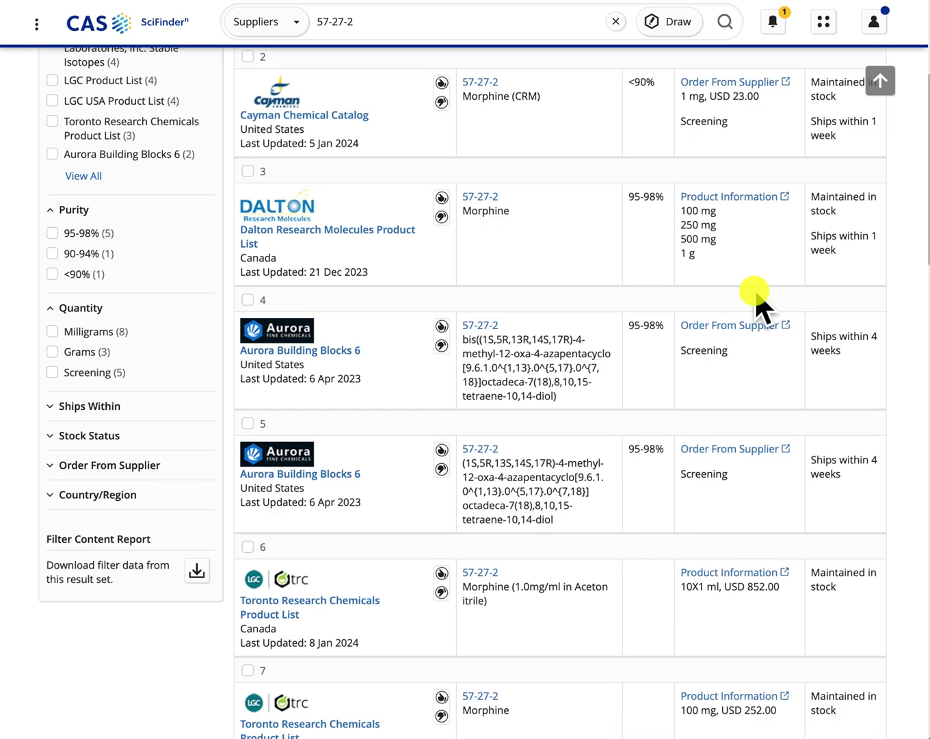
scroll(757, 301, "down", 2)
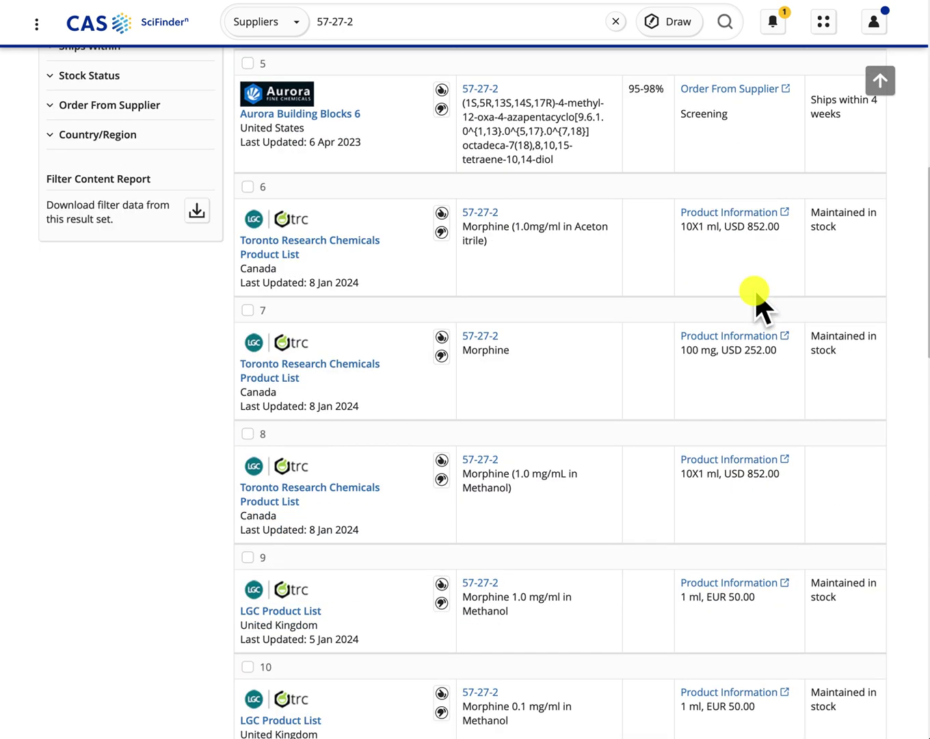
scroll(757, 301, "down", 5)
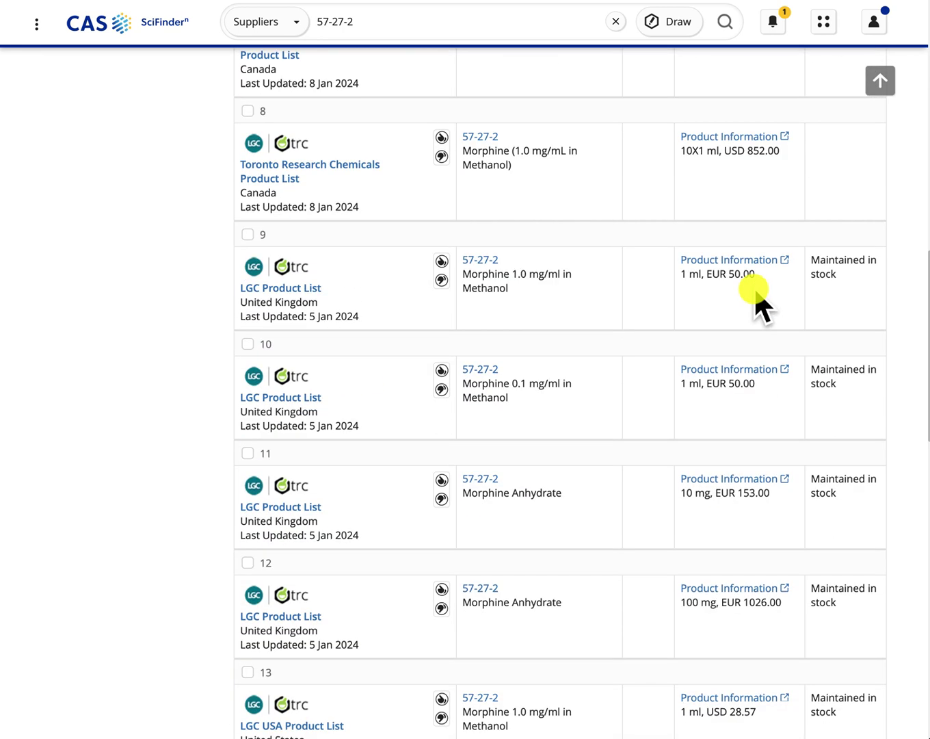
scroll(754, 286, "up", 14)
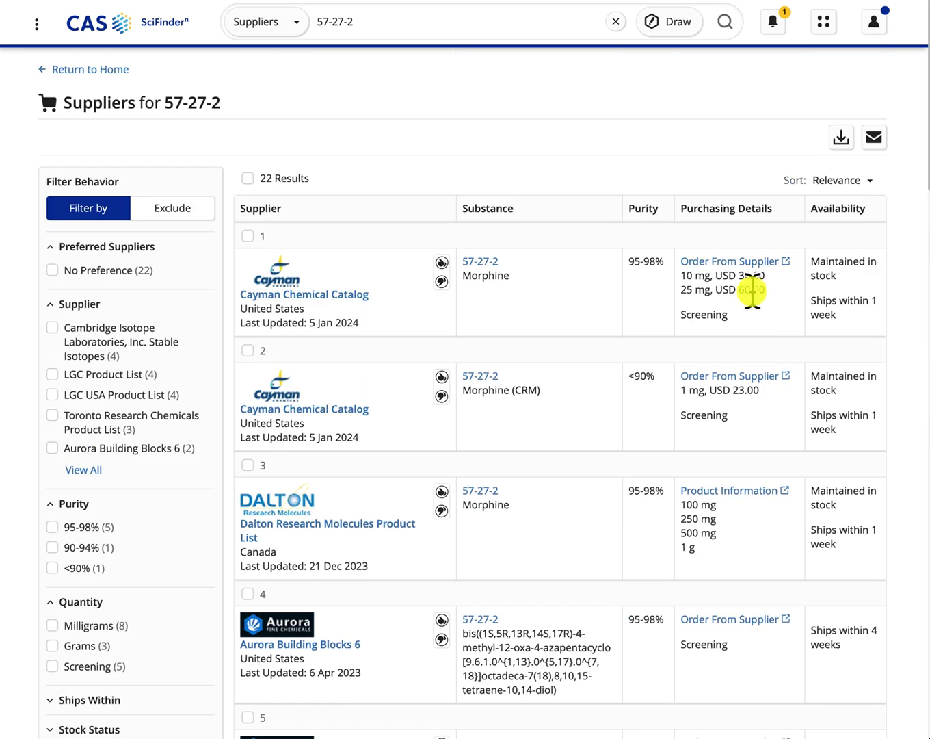
Step: Return to the Morphine substance results and open the detail record of substance 57-27-2
key("alt+Left")
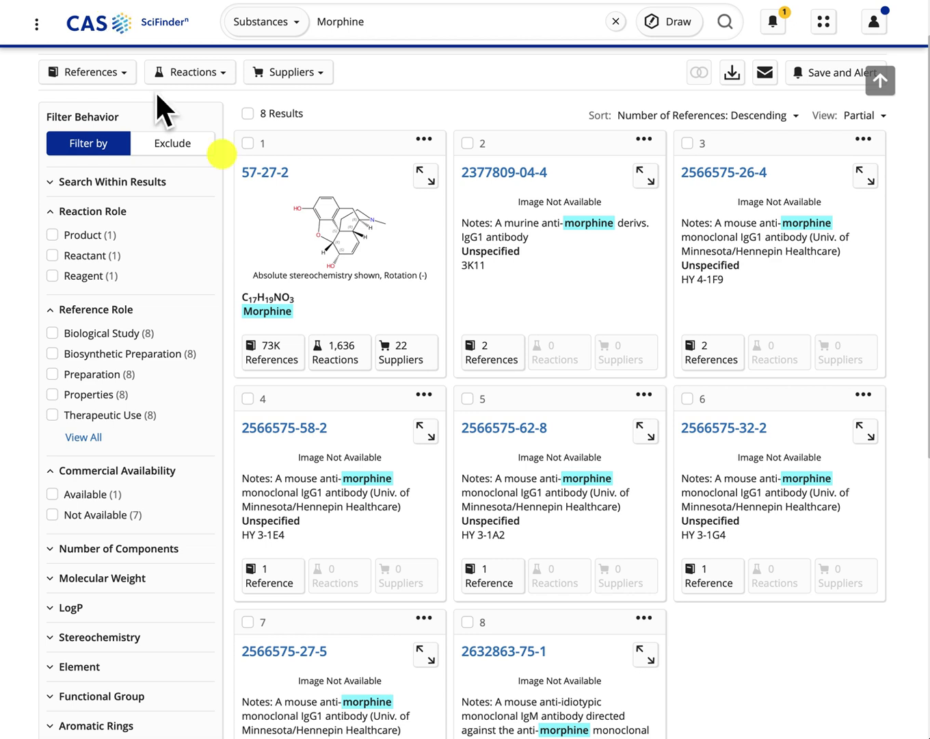
scroll(253, 195, "up", 1)
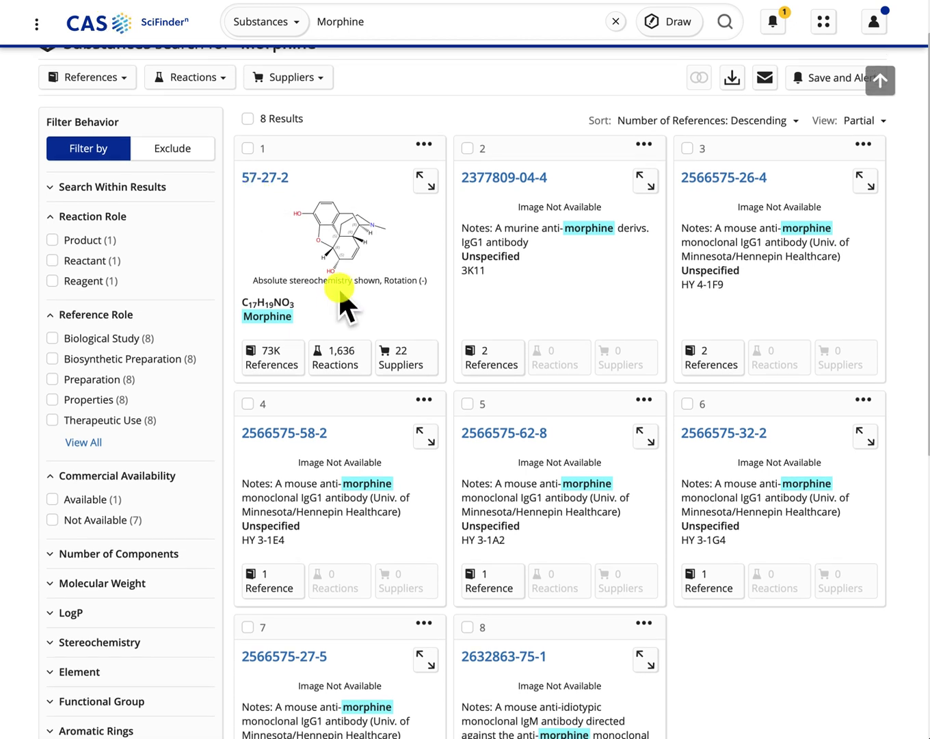
left_click(272, 177)
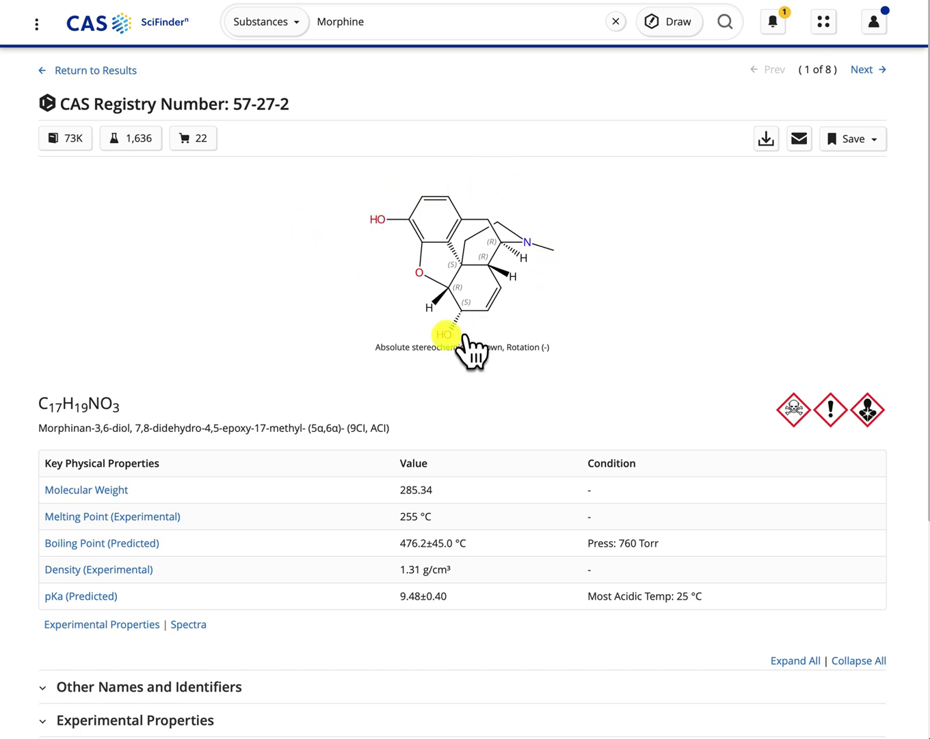
Step: Examine the substance's formula, key physical properties and detail sections, highlighting "Morphinan-3,6-diol" in its systematic name
scroll(304, 370, "down", 1)
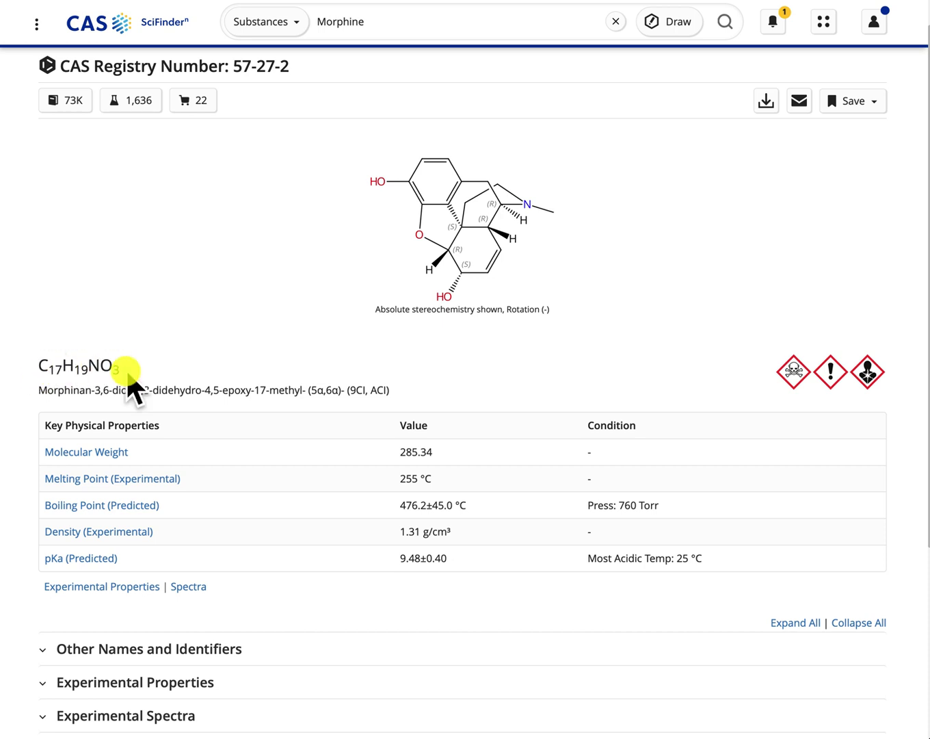
scroll(129, 376, "down", 2)
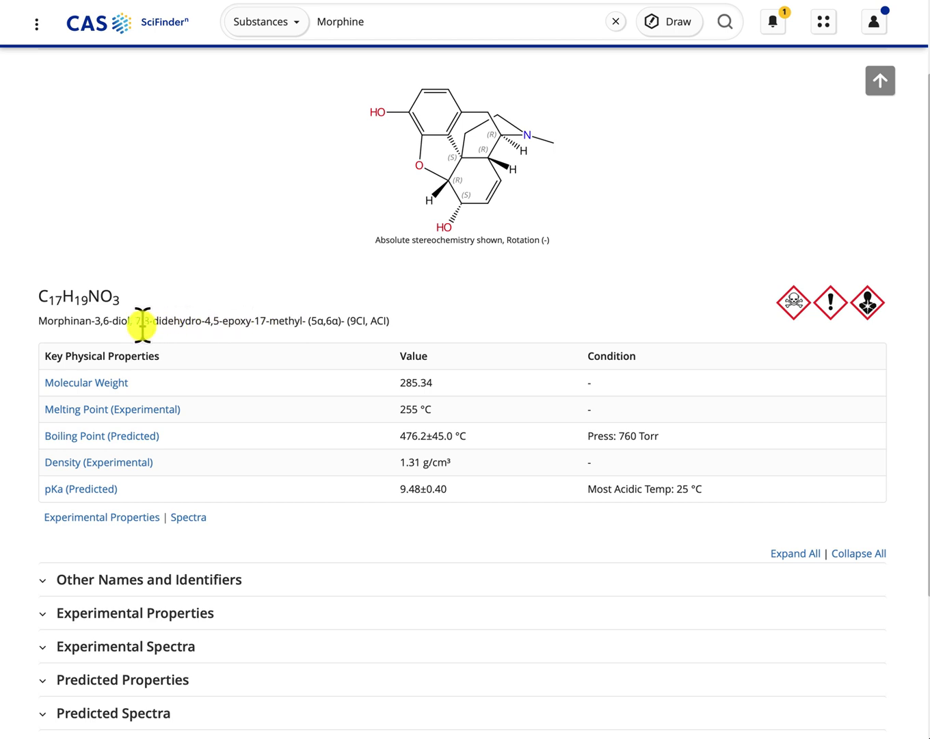
left_click_drag(130, 321, 40, 319)
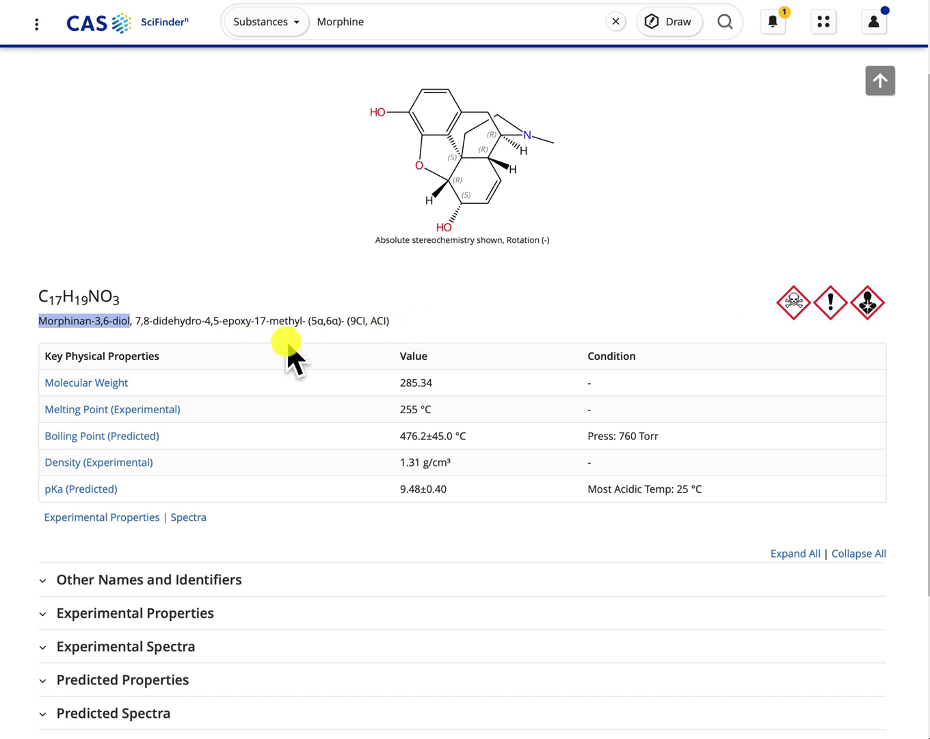
scroll(286, 339, "down", 2)
scroll(285, 339, "down", 3)
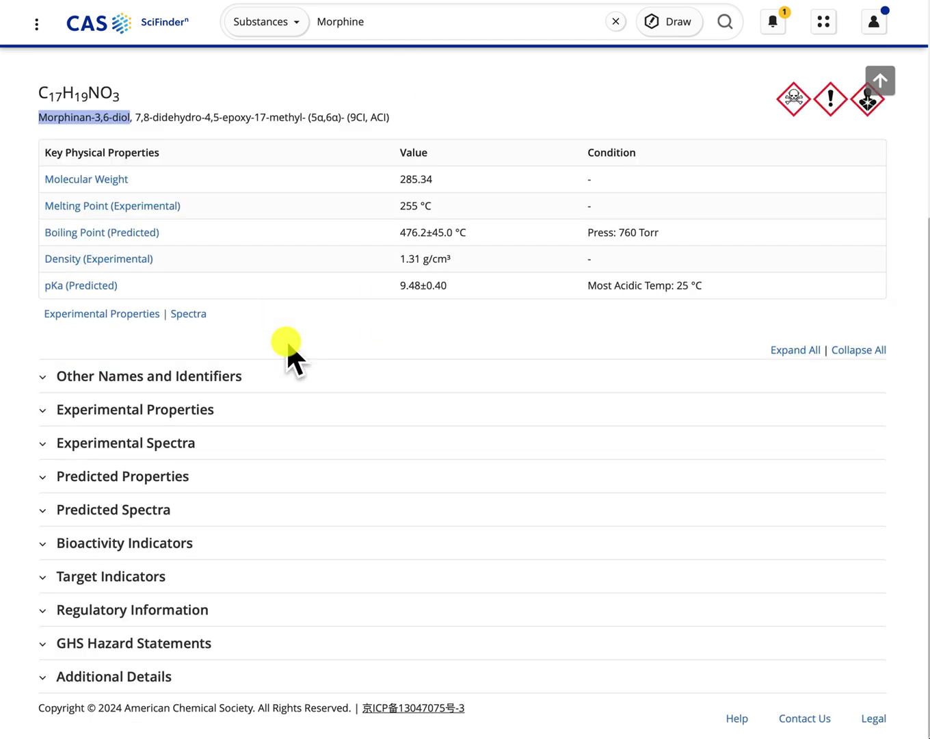
Step: Expand the Other Names and Identifiers section and examine its SMILES, InChI and synonym entries
left_click(43, 378)
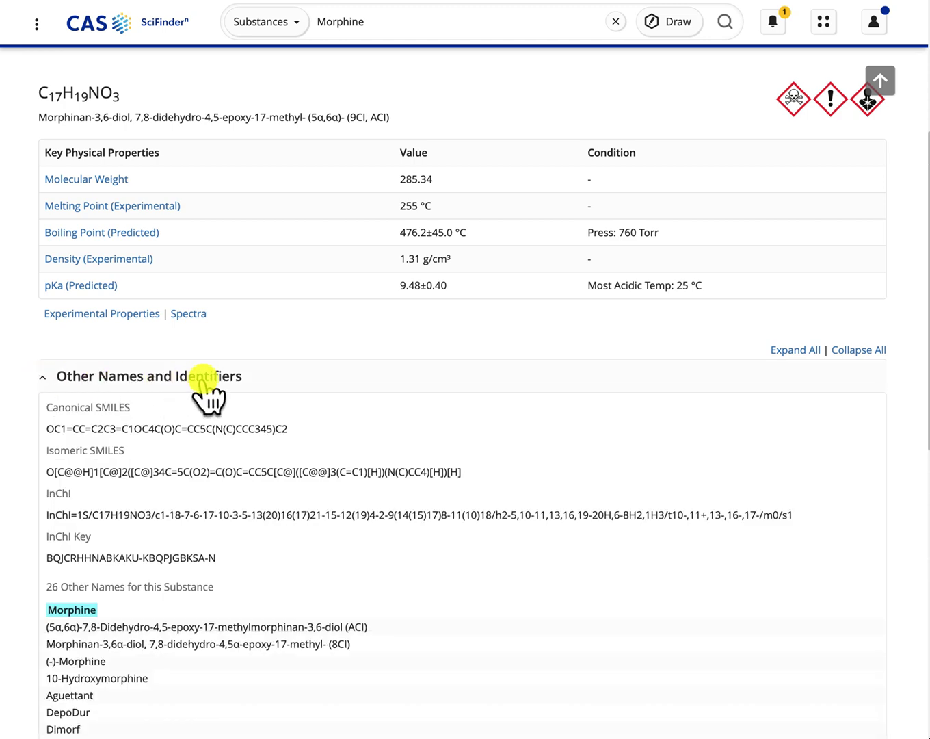
scroll(203, 387, "down", 4)
scroll(204, 387, "down", 7)
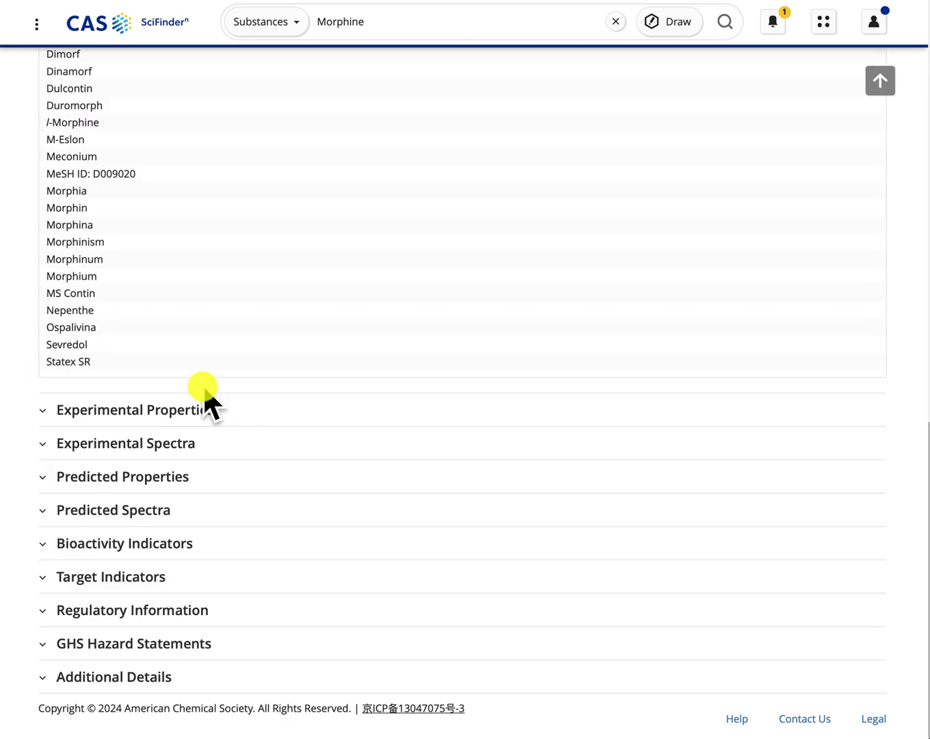
Step: Expand the Experimental Properties section and examine the biological property data and its sources
left_click(45, 411)
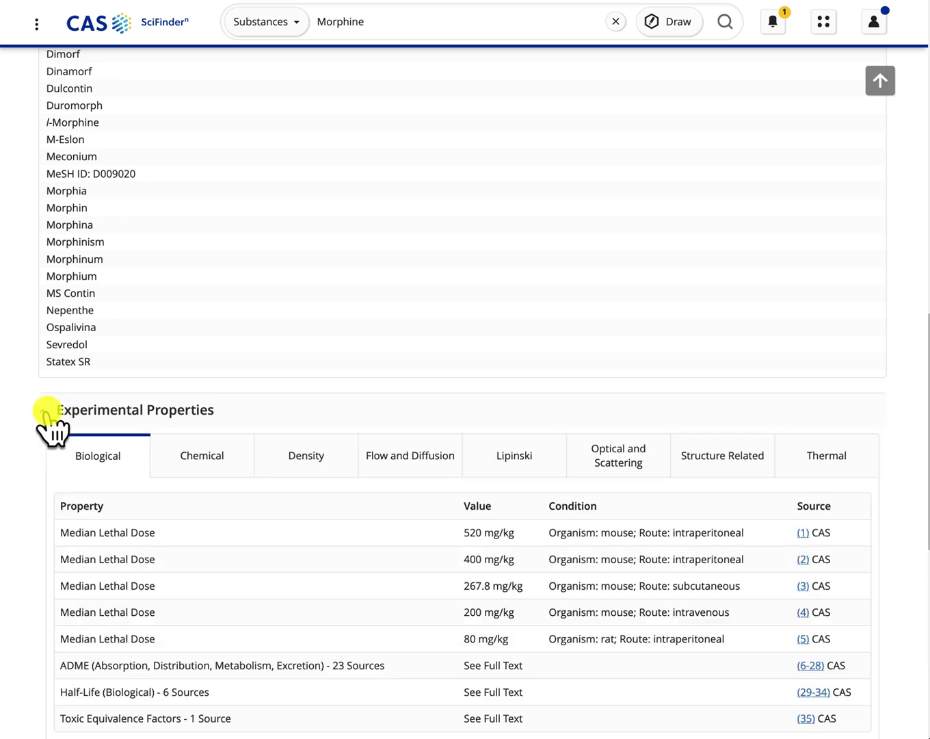
scroll(48, 411, "down", 6)
scroll(50, 417, "up", 5)
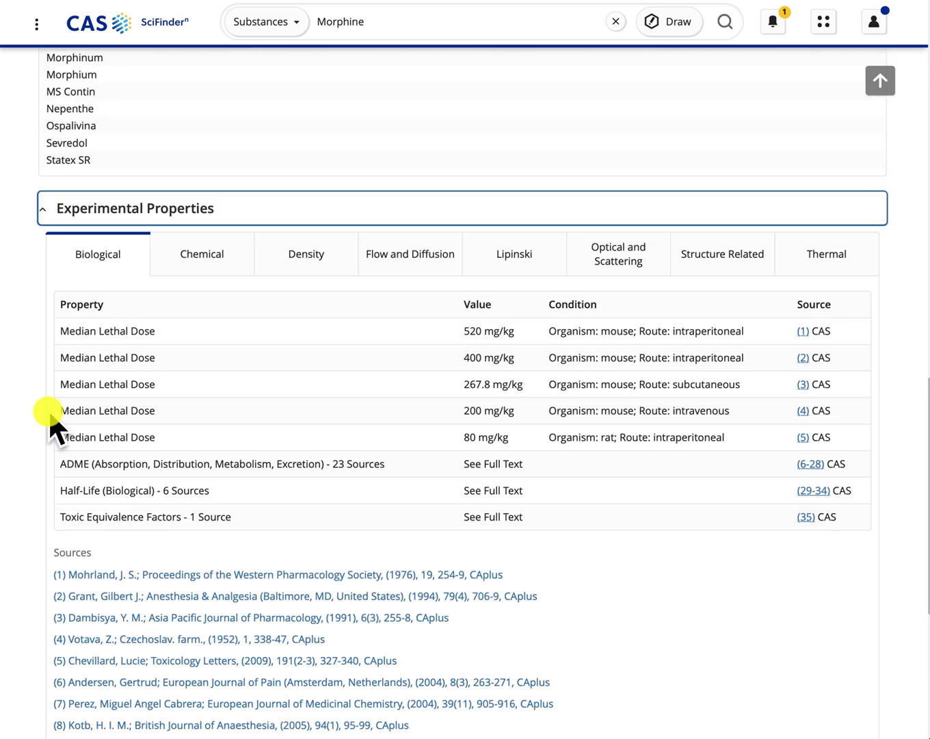
scroll(50, 417, "down", 1)
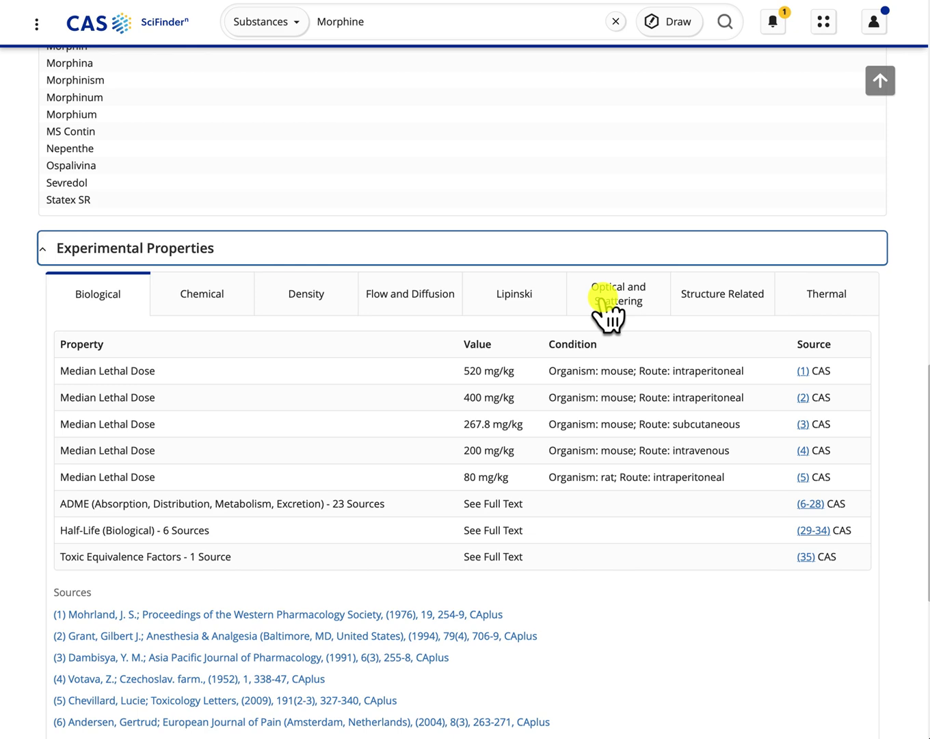
Step: Show the thermal experimental properties and examine the listed melting points, conditions and literature sources
left_click(812, 300)
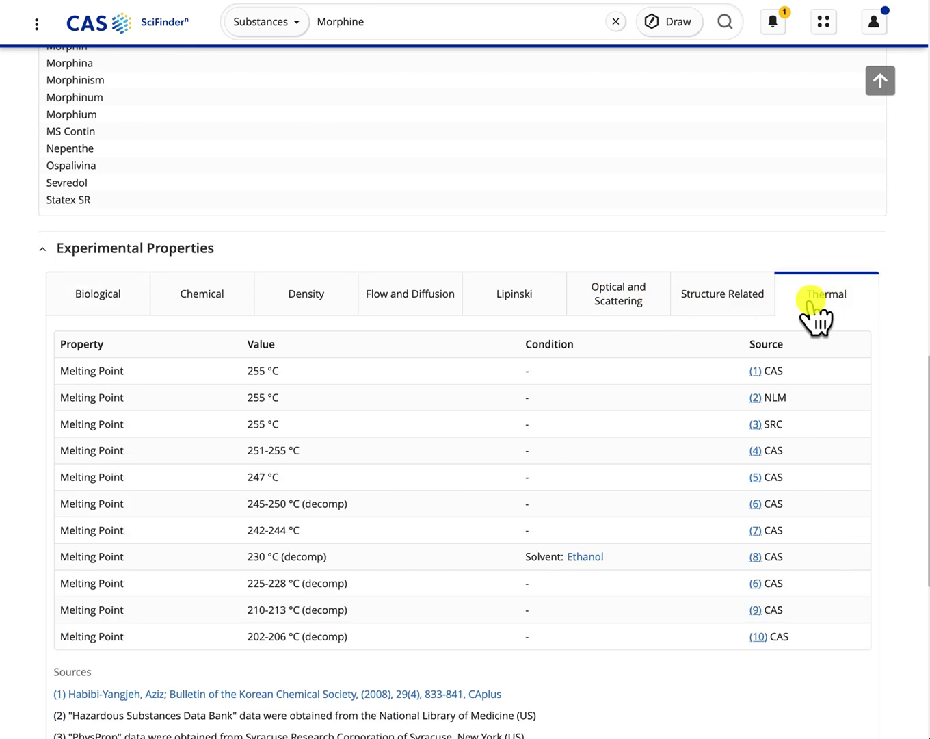
scroll(828, 322, "down", 5)
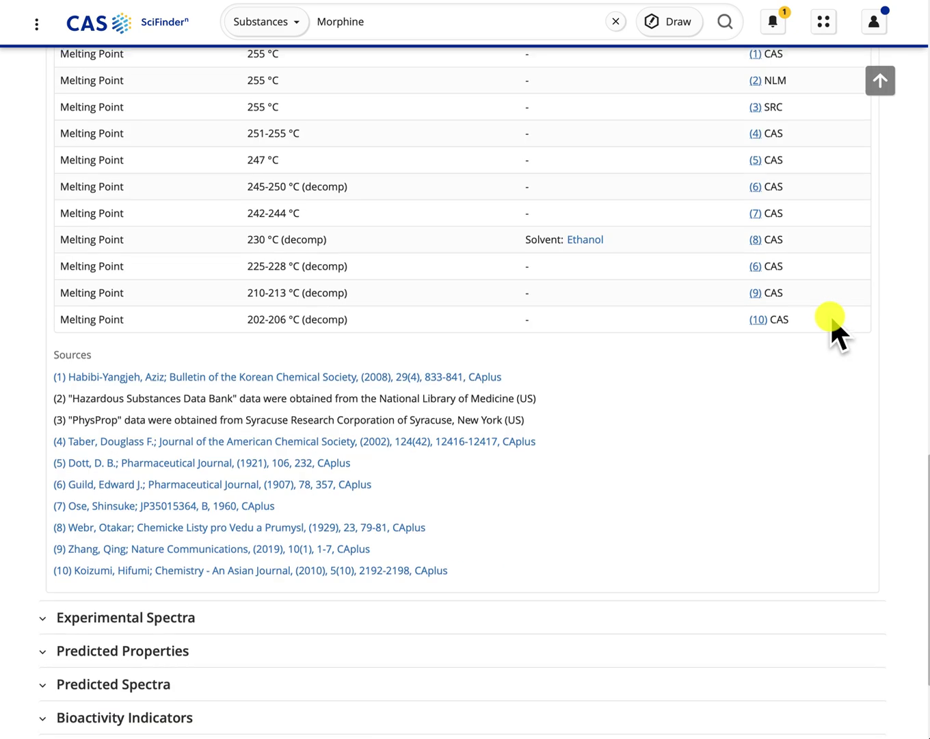
scroll(831, 314, "up", 3)
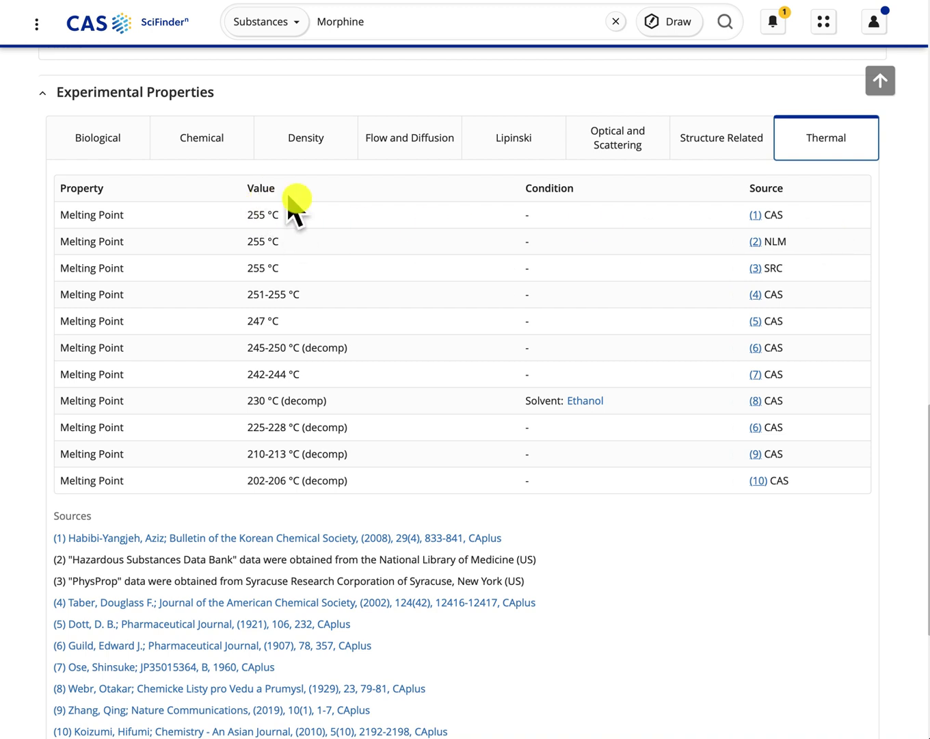
scroll(761, 285, "down", 1)
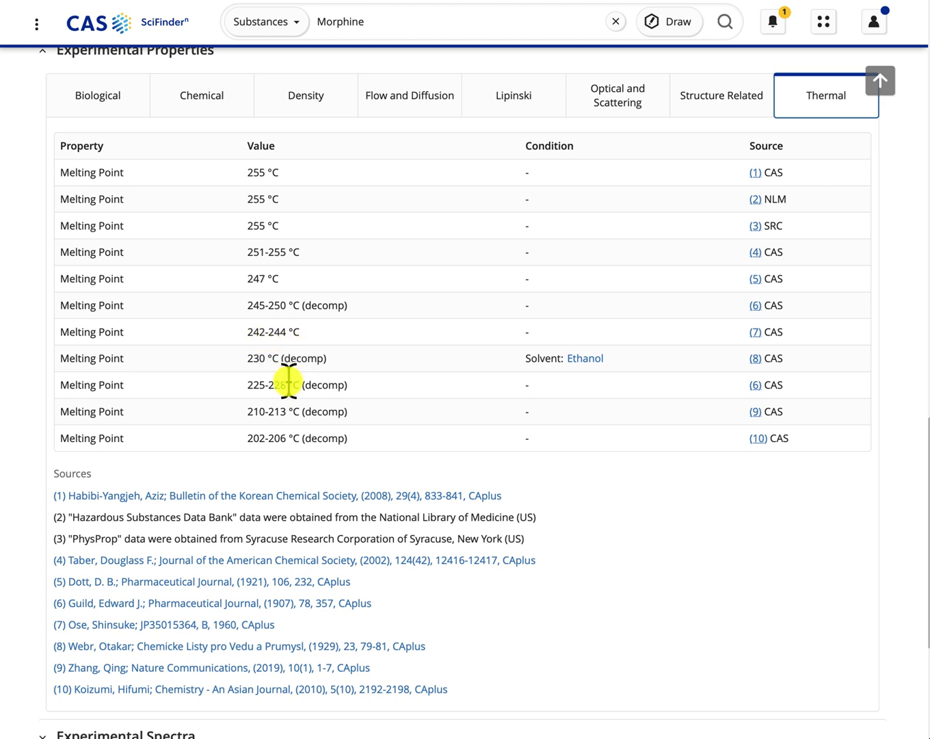
scroll(131, 485, "down", 1)
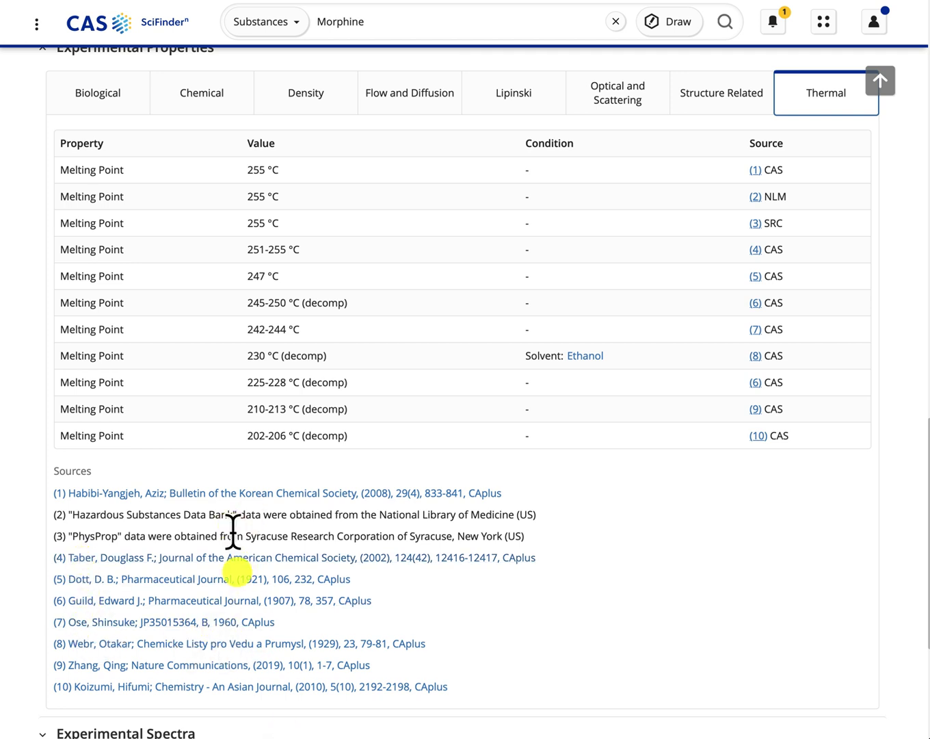
scroll(272, 662, "up", 1)
scroll(277, 671, "up", 6)
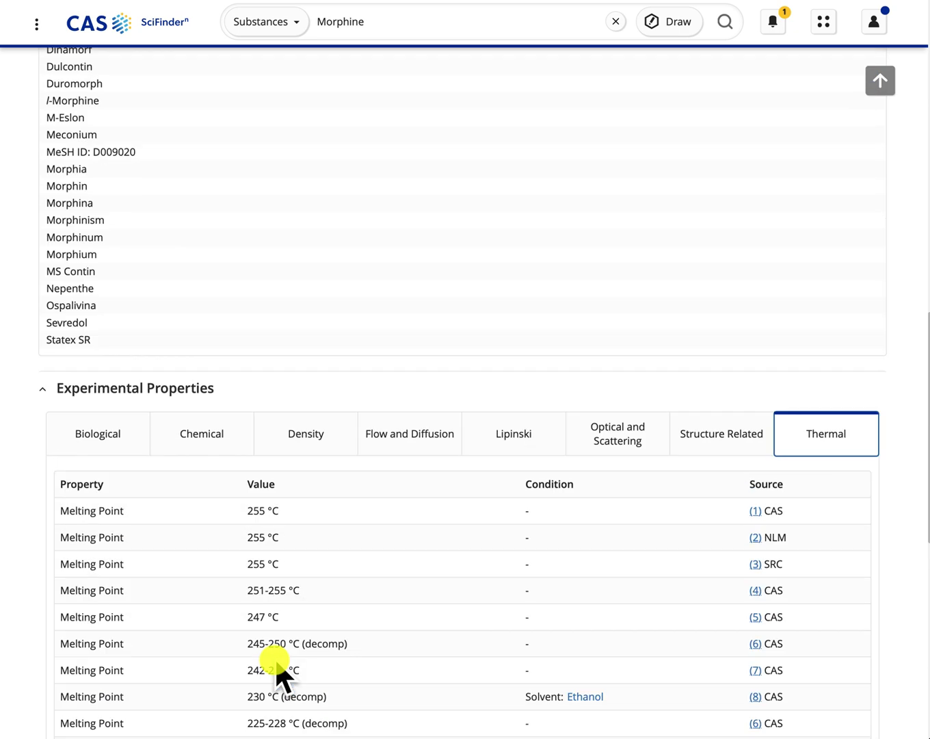
scroll(277, 671, "down", 2)
scroll(275, 660, "down", 5)
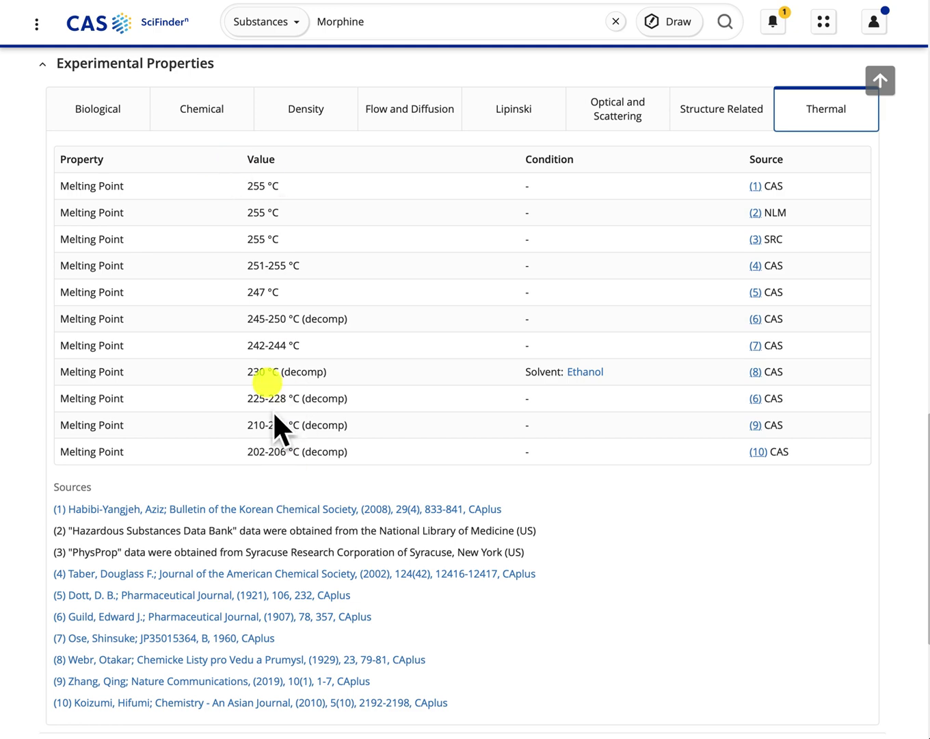
scroll(302, 492, "up", 5)
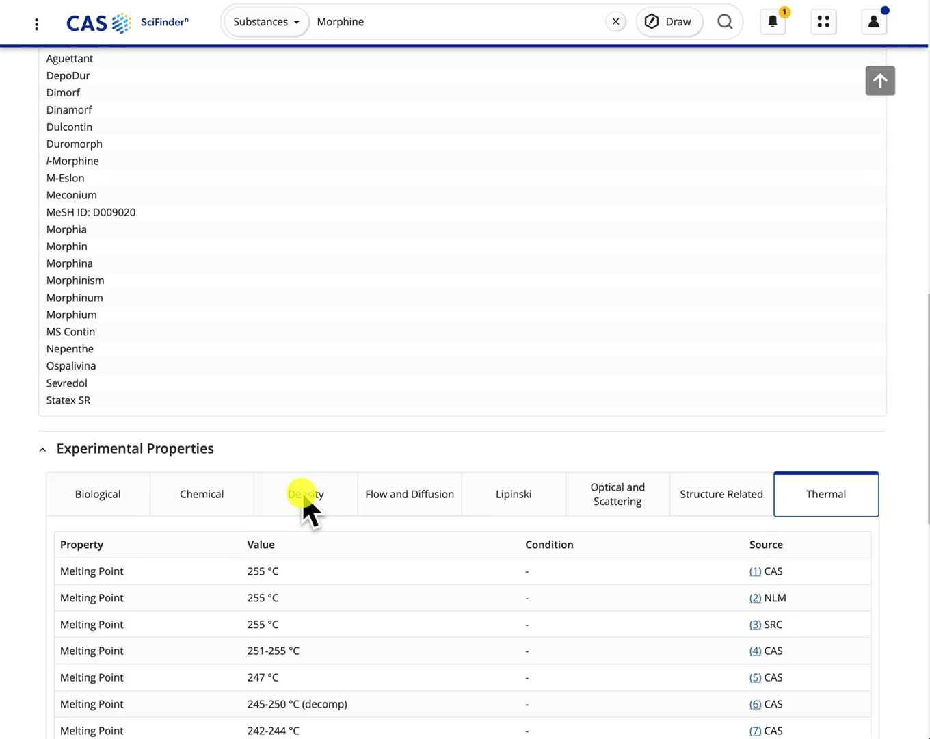
scroll(302, 492, "up", 5)
scroll(301, 498, "down", 10)
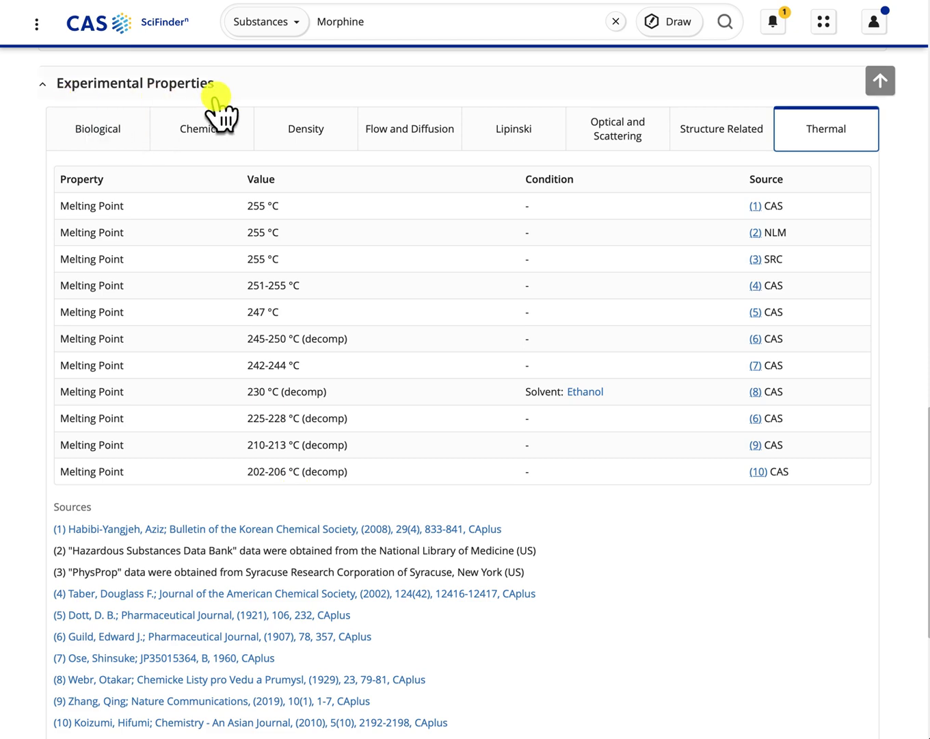
Step: Expand the Experimental Spectra section and view the available proton NMR and IR spectra entries
scroll(133, 374, "down", 4)
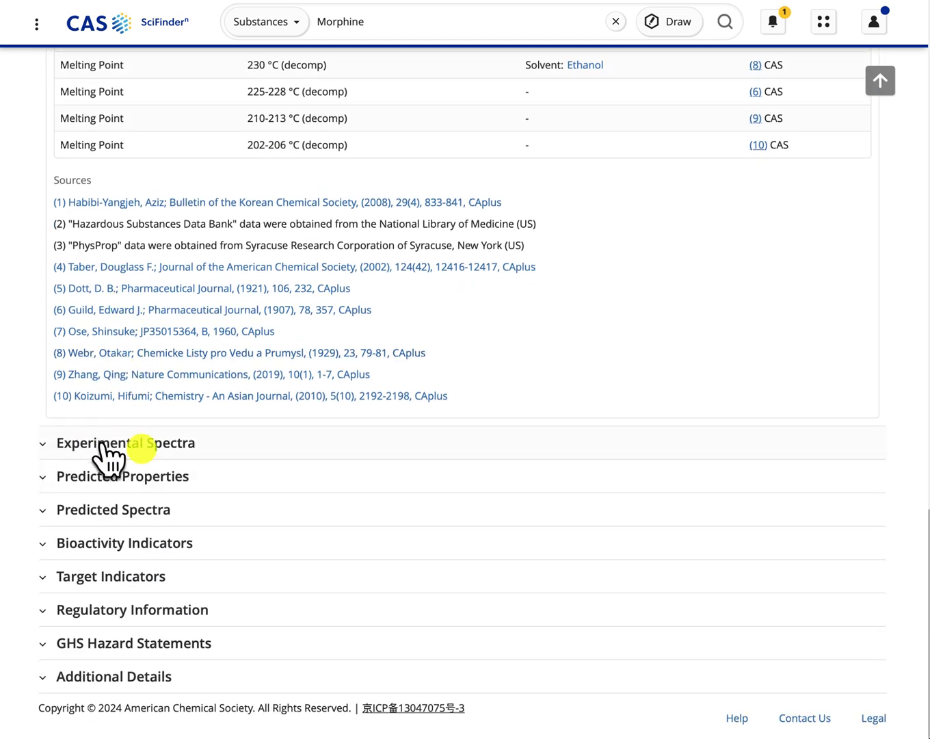
left_click(49, 444)
scroll(218, 479, "down", 4)
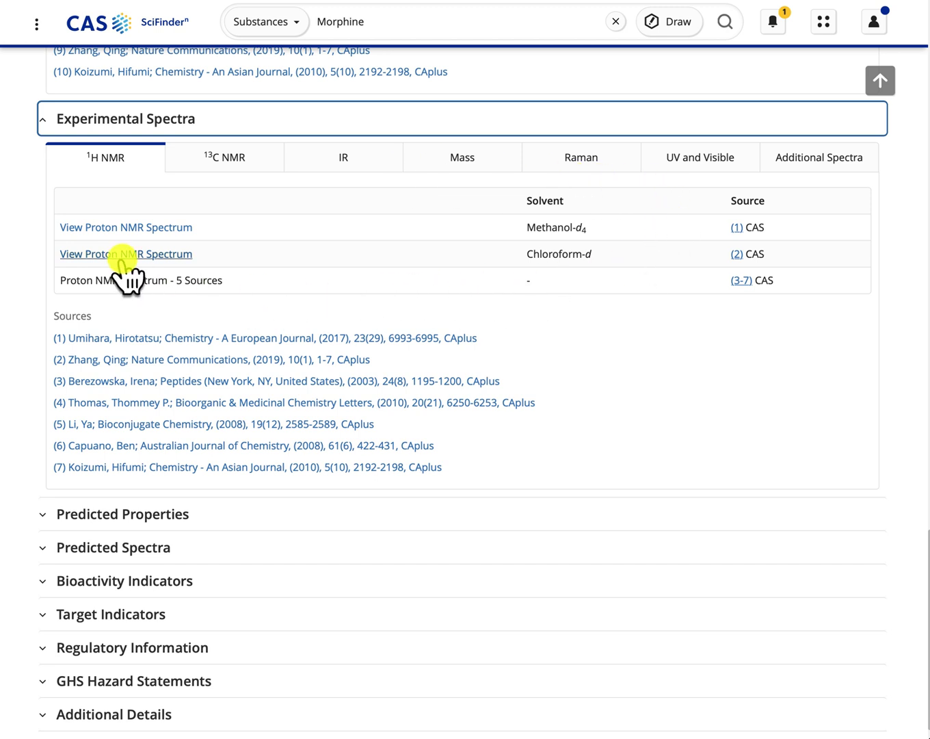
left_click(108, 157)
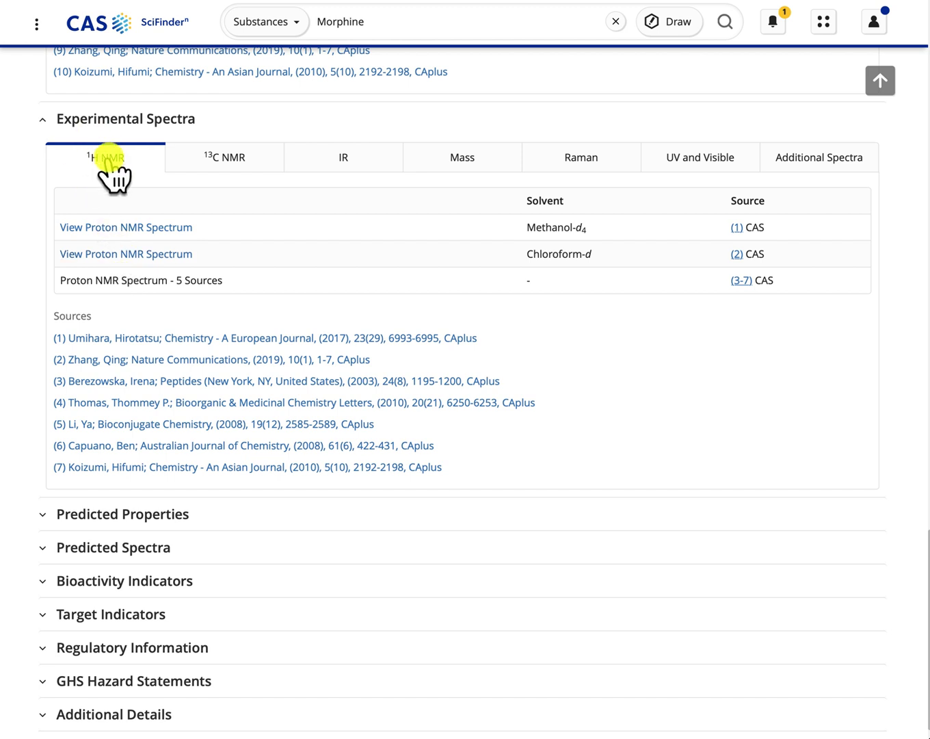
left_click(349, 161)
left_click(347, 167)
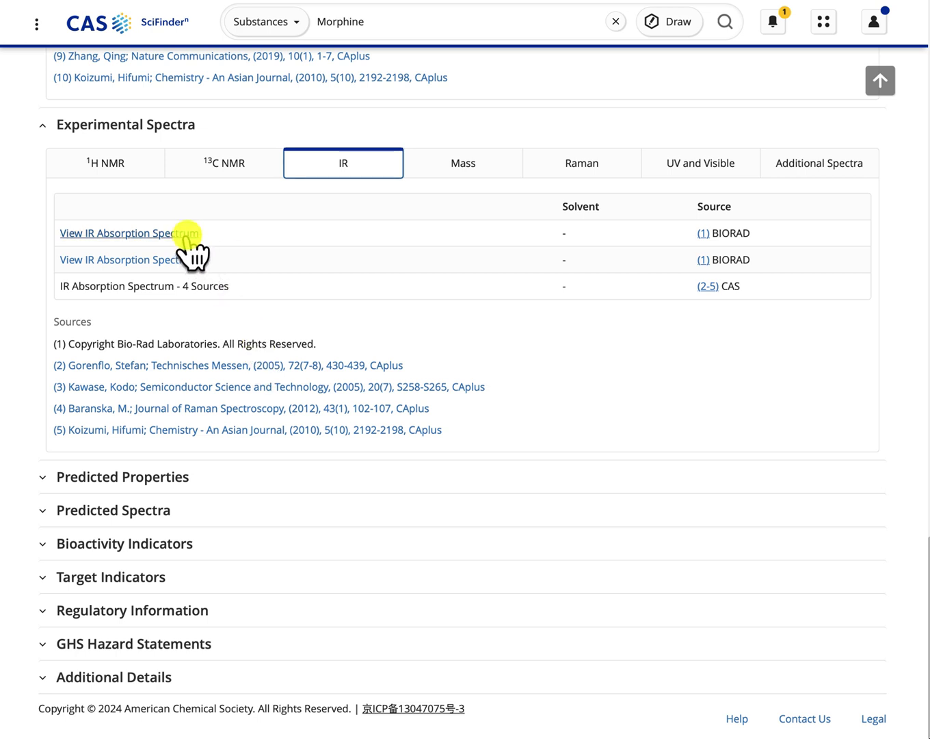
Step: Open the first IR absorption spectrum, examine its plot, and return to the substance detail record
left_click(86, 233)
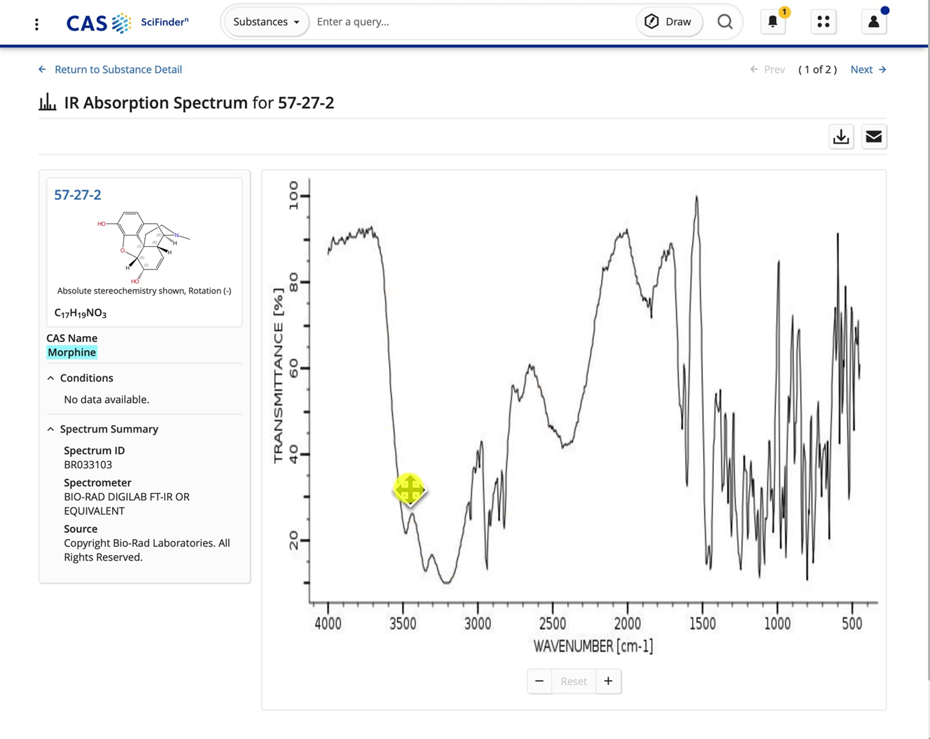
scroll(409, 489, "down", 1)
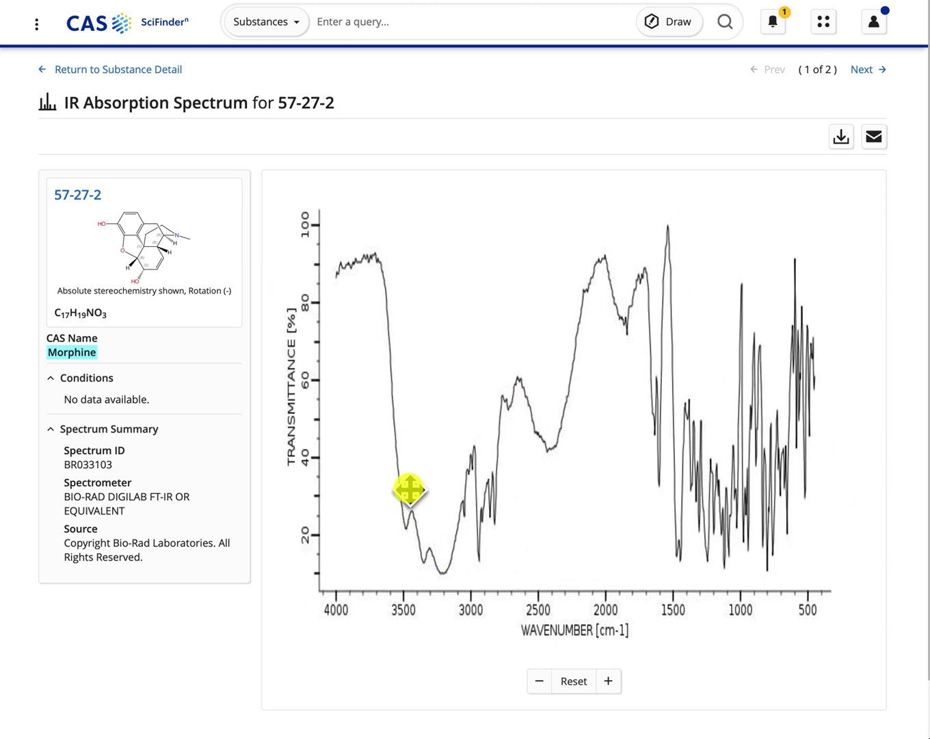
key("alt+Left")
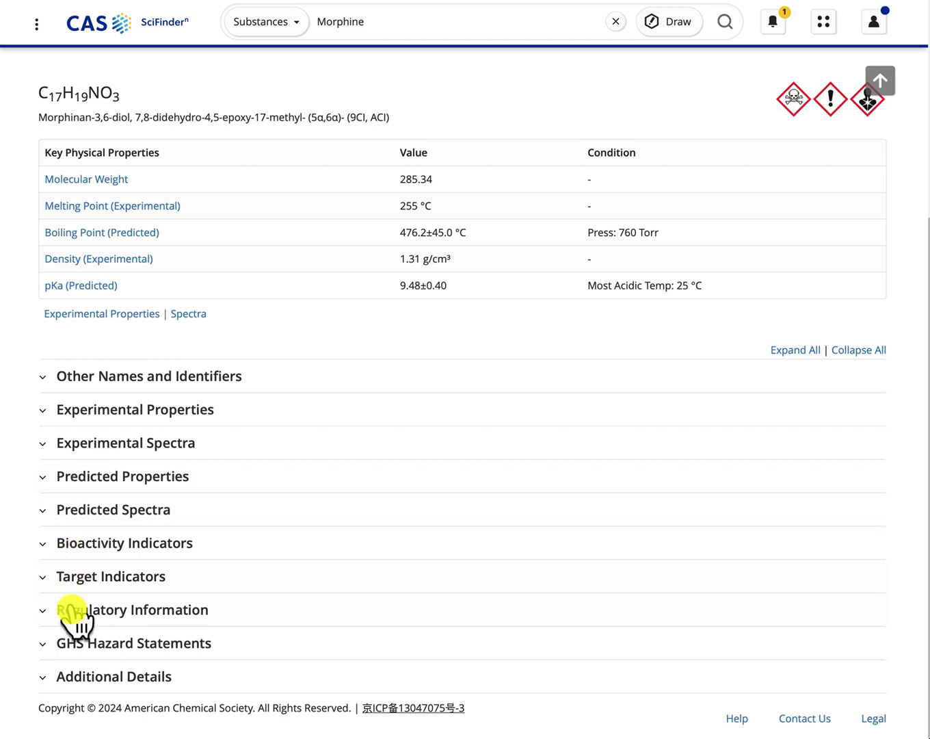
Step: Expand the Predicted Properties and Predicted Spectra sections and examine their entries
left_click(47, 477)
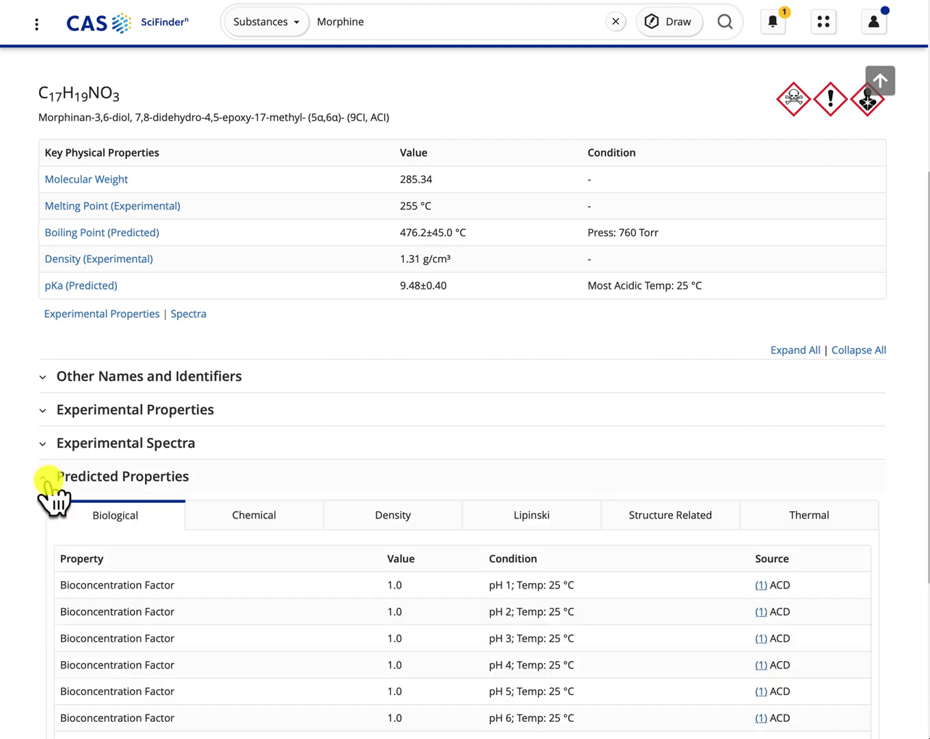
scroll(172, 548, "down", 3)
scroll(171, 539, "down", 2)
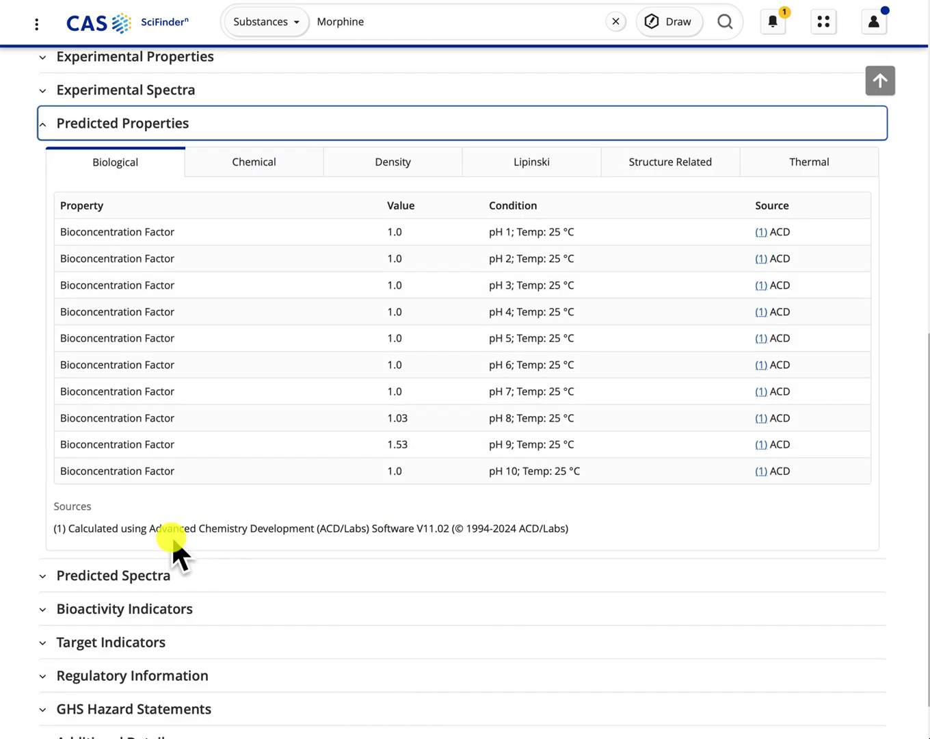
left_click(49, 595)
scroll(228, 540, "down", 3)
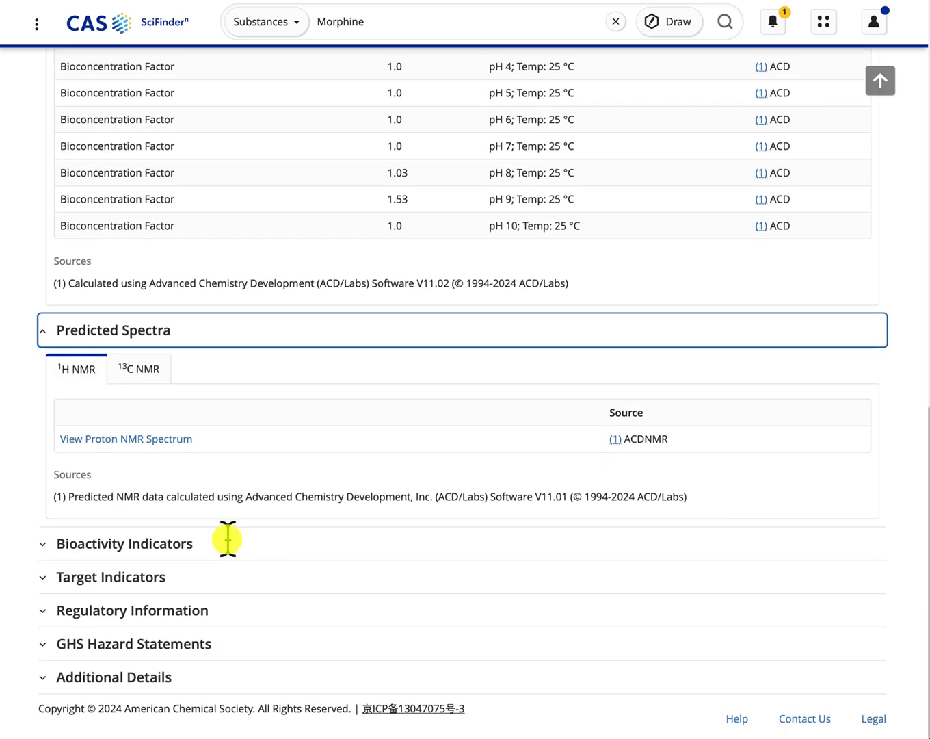
Step: Return from the substance detail record to the Morphine substance results and review the first result's card
scroll(134, 587, "up", 12)
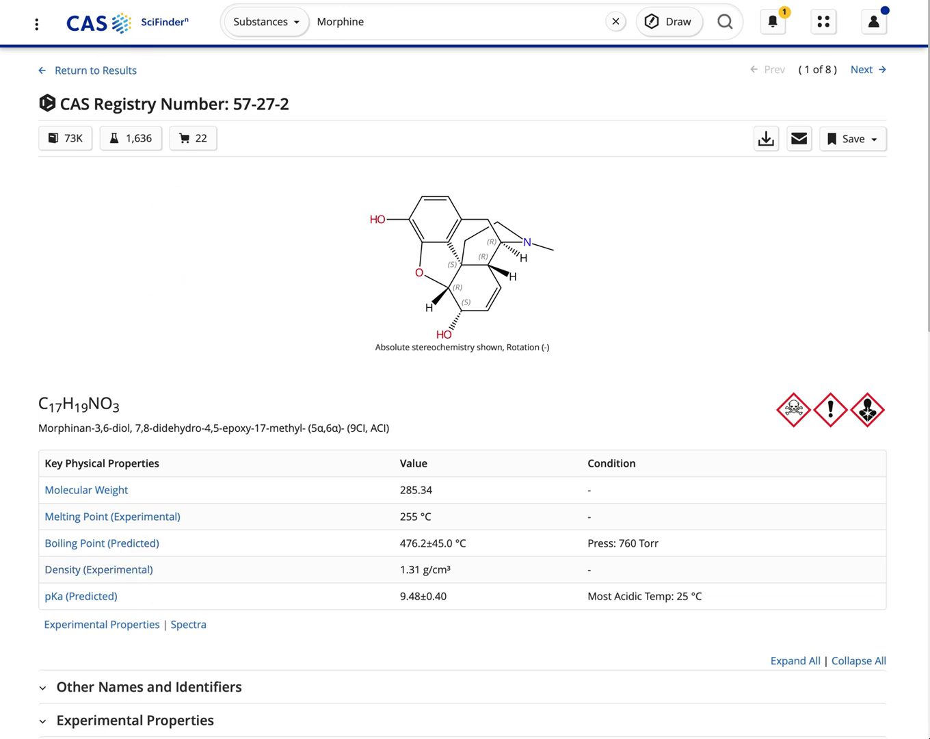
left_click(115, 70)
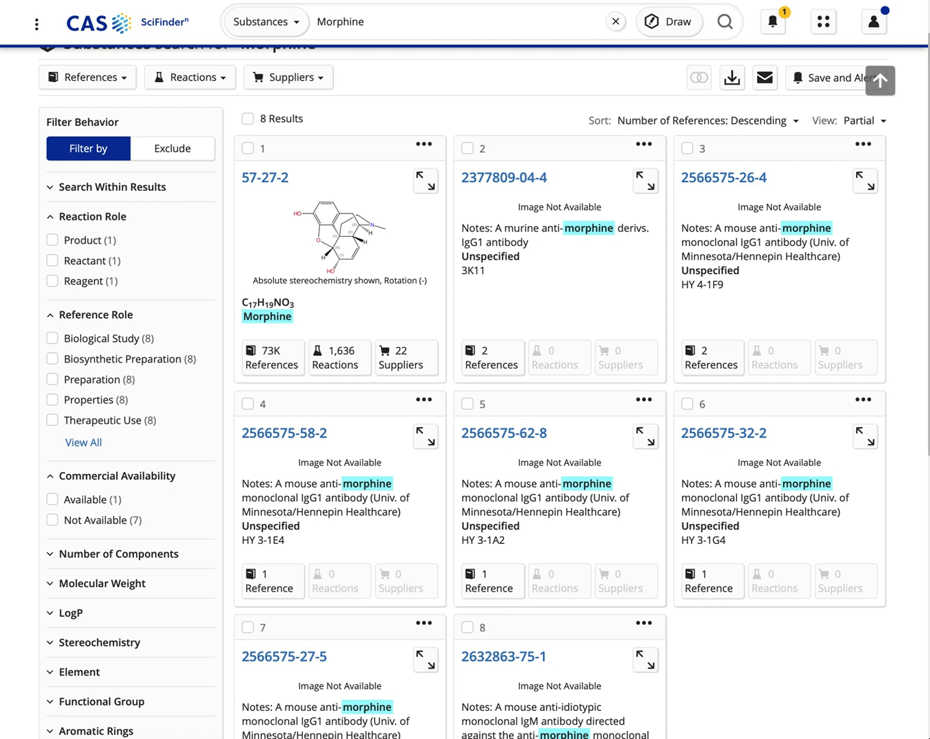
scroll(631, 438, "up", 1)
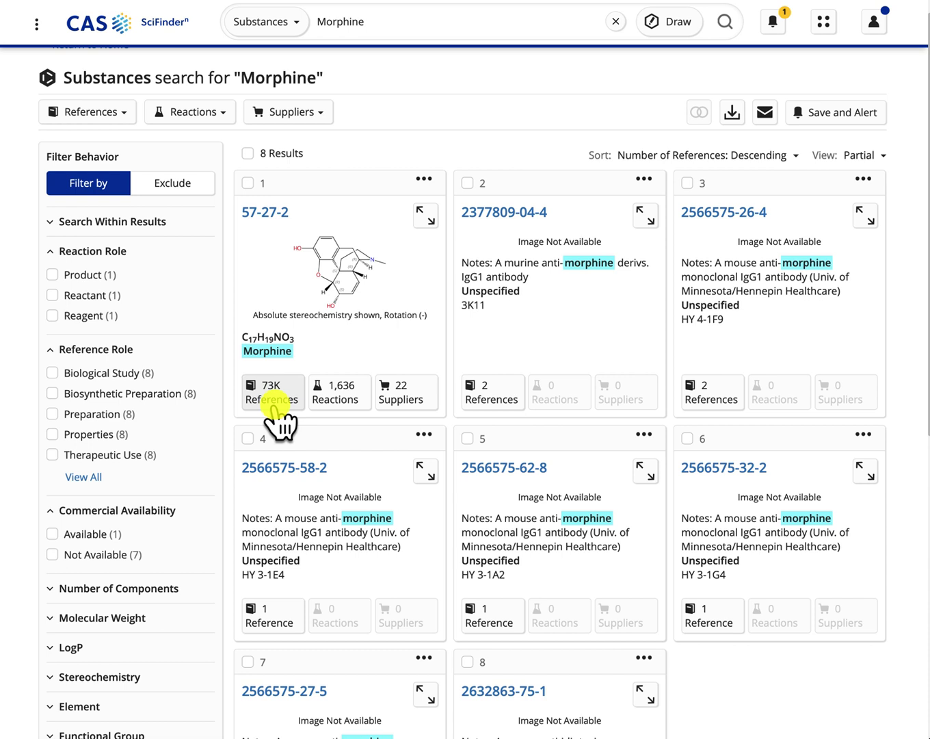
scroll(277, 412, "up", 1)
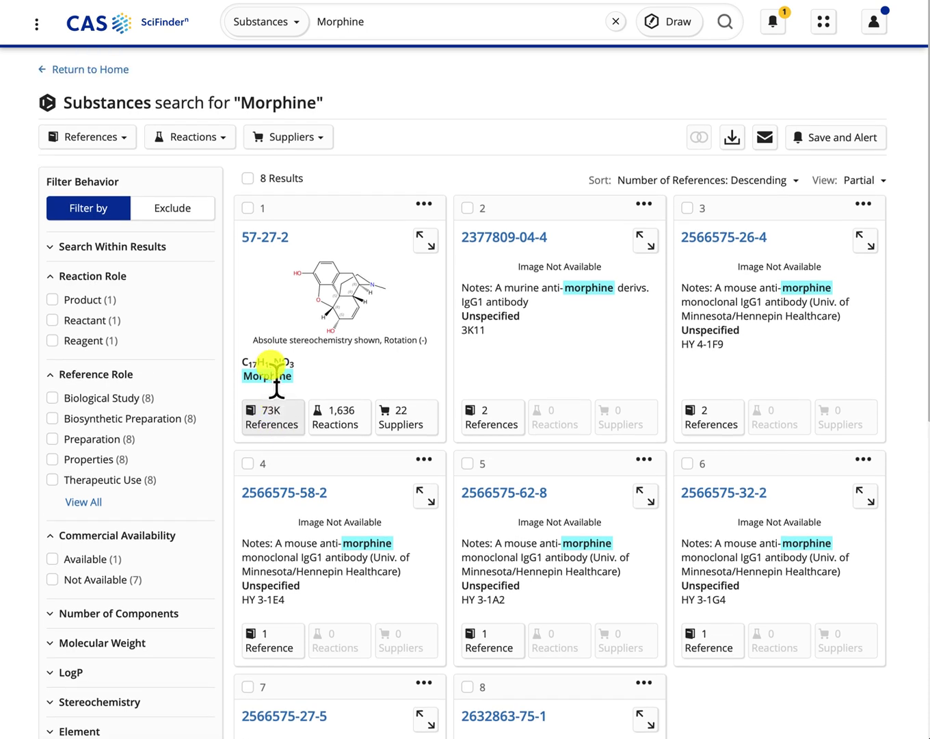
Step: Go to the home page, view the Reactions search form, and switch to the References search
left_click(92, 29)
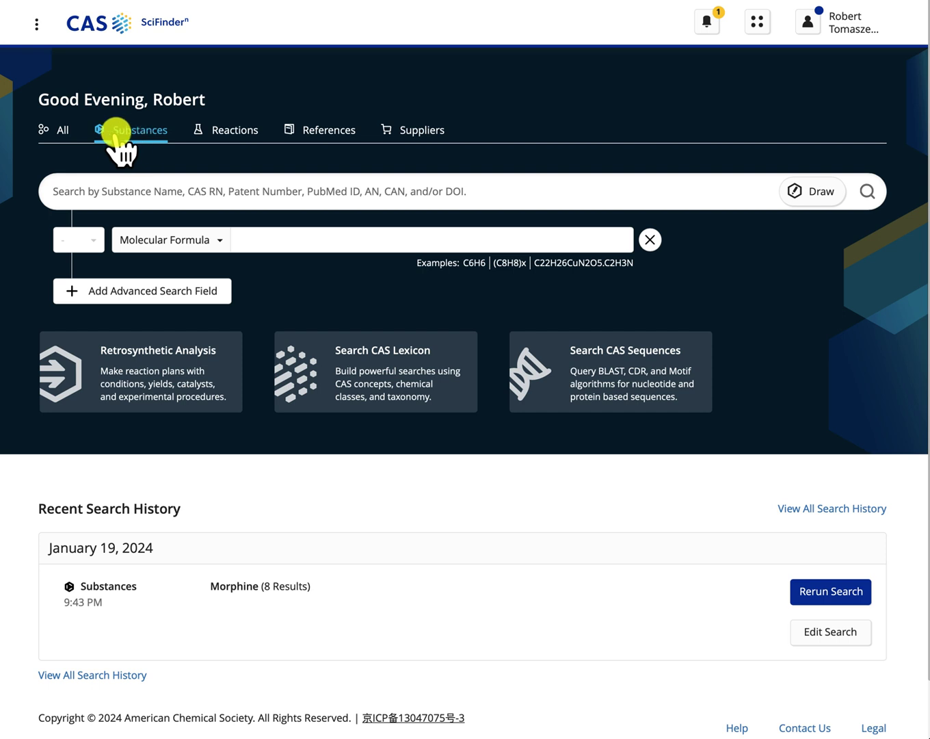
left_click(218, 135)
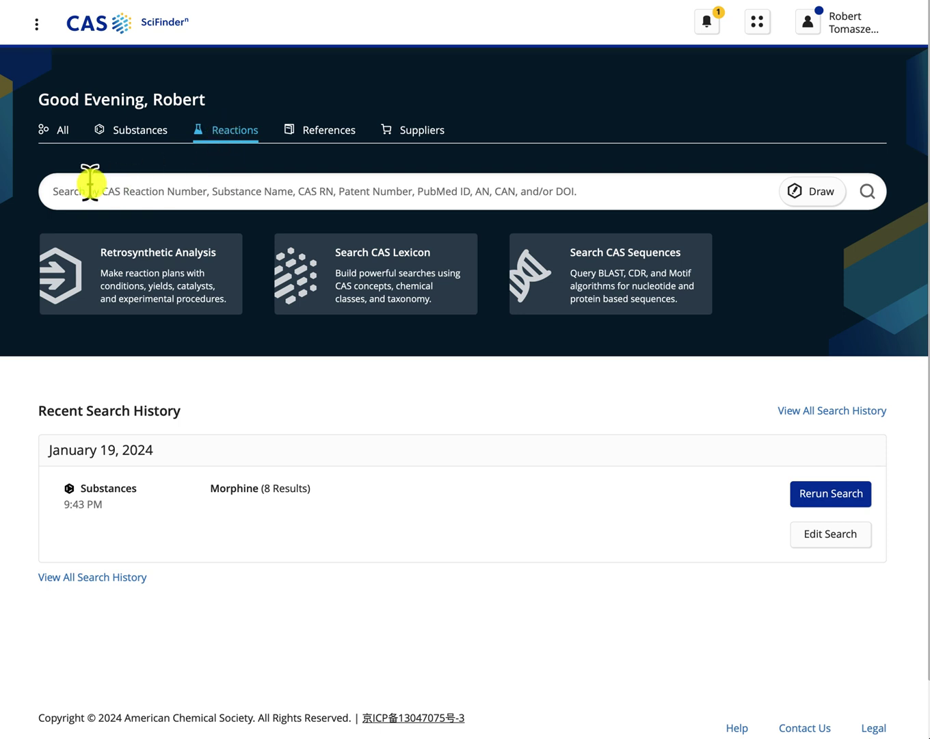
left_click(316, 134)
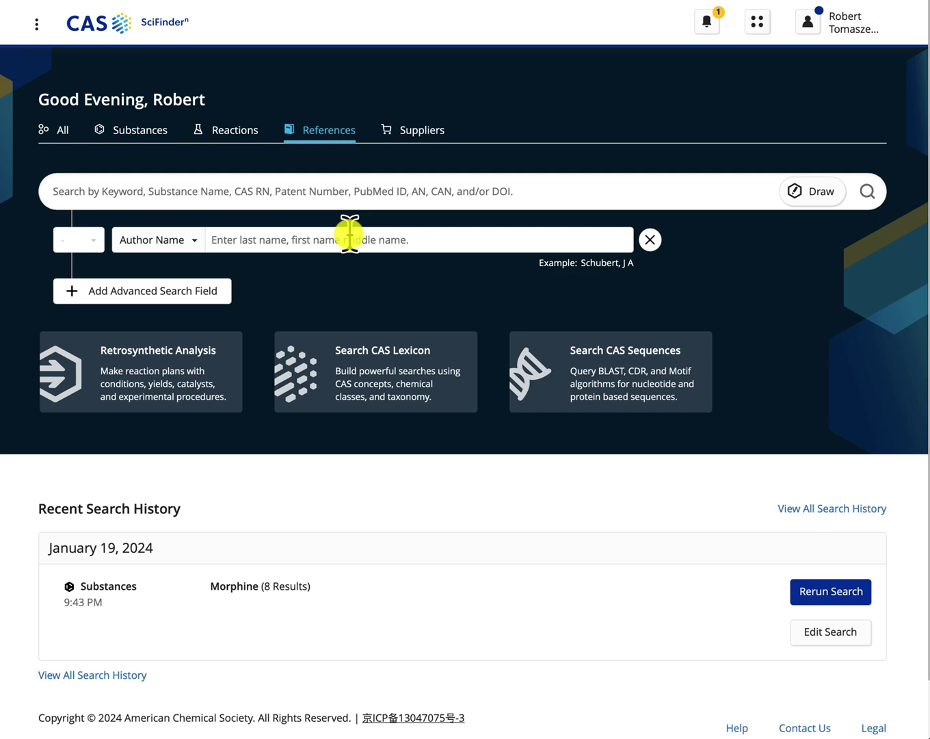
left_click(233, 189)
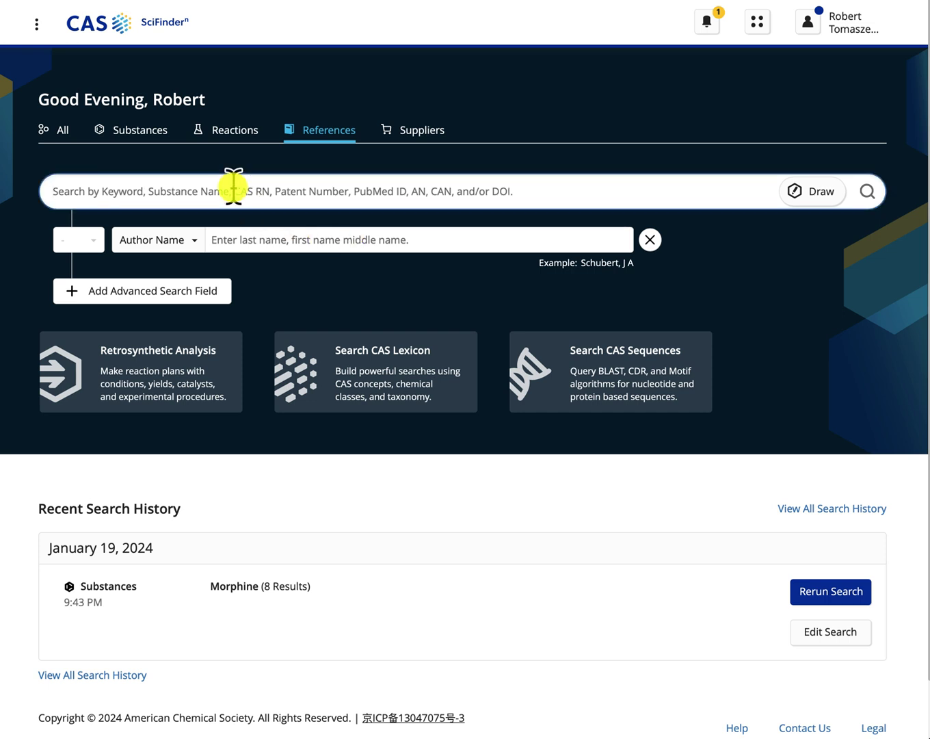
Step: Set the advanced reference search field to Title and enter "morphine synthesis" as its value
left_click(194, 240)
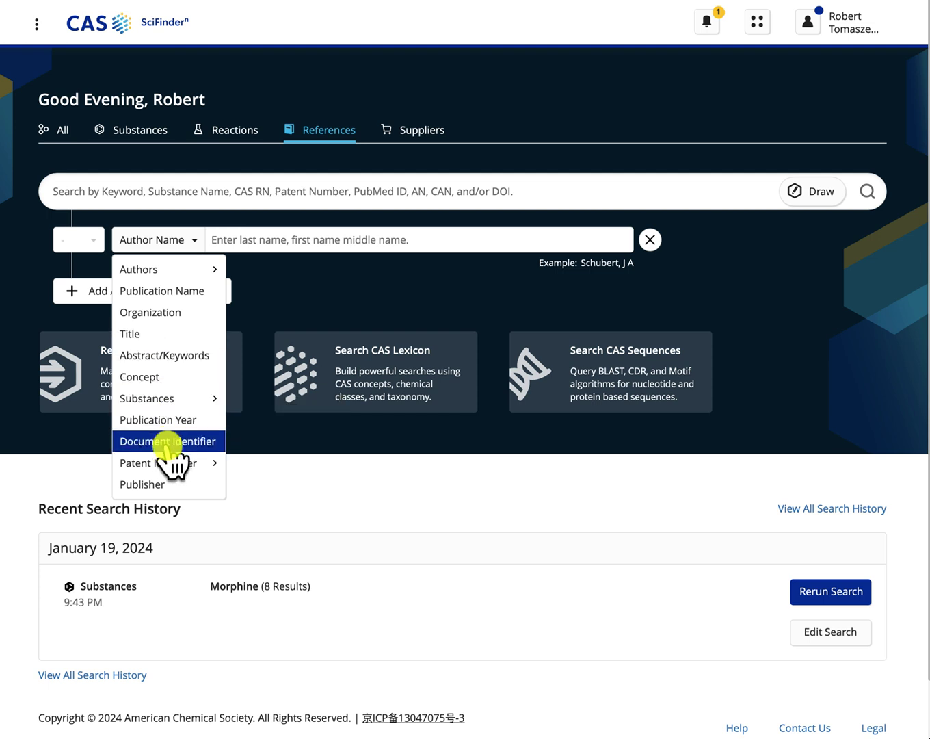
left_click(152, 335)
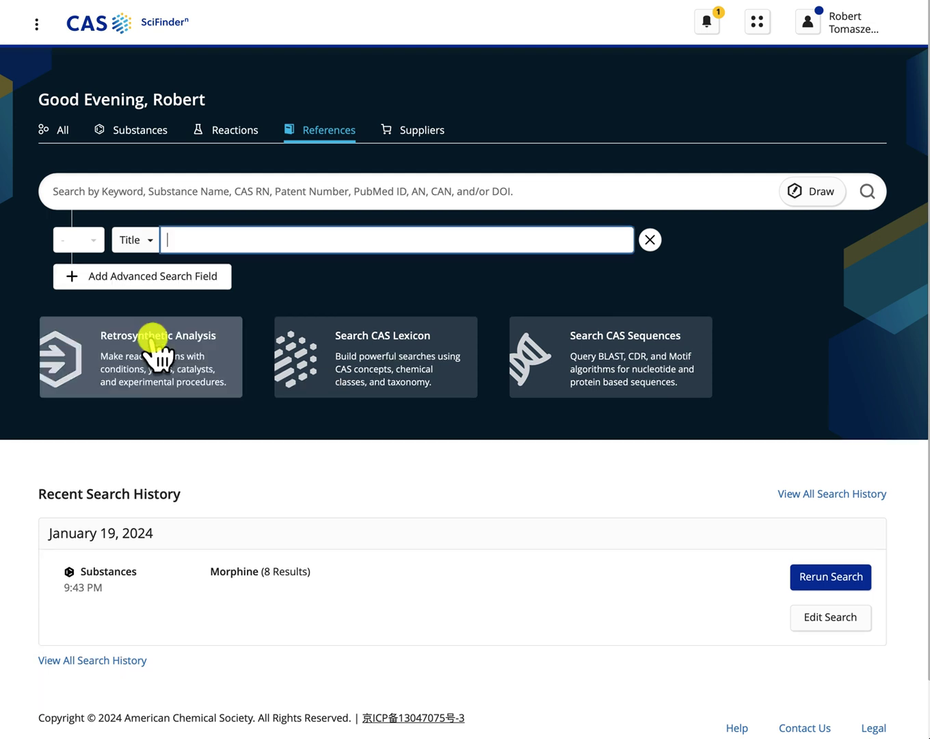
scroll(217, 180, "down", 2)
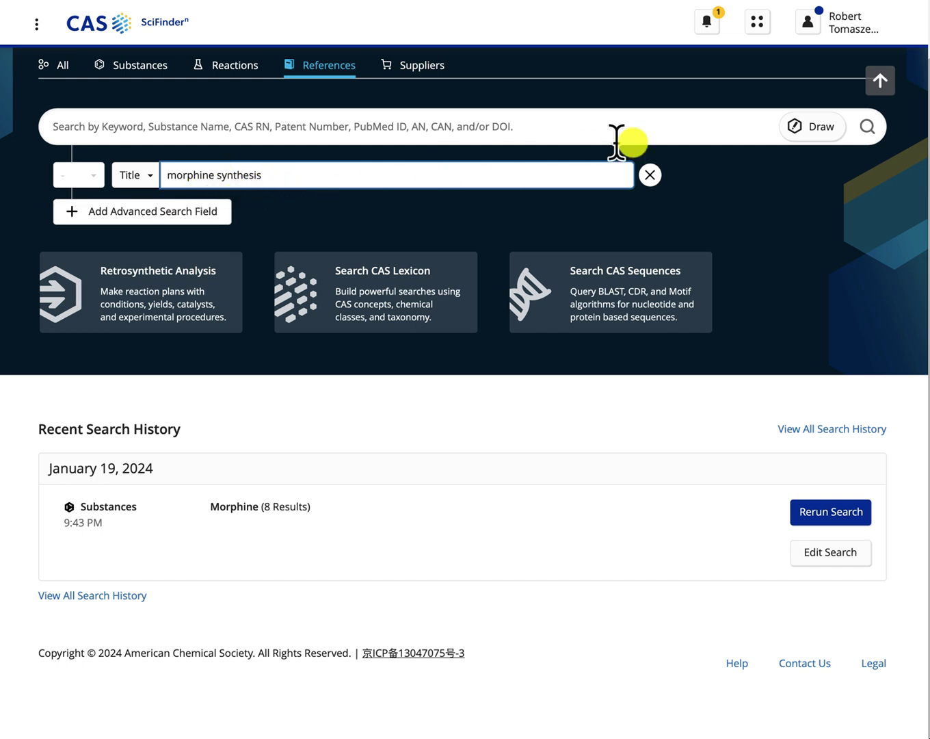
Step: Run the title search for morphine synthesis and look over the first references in the results
left_click(870, 130)
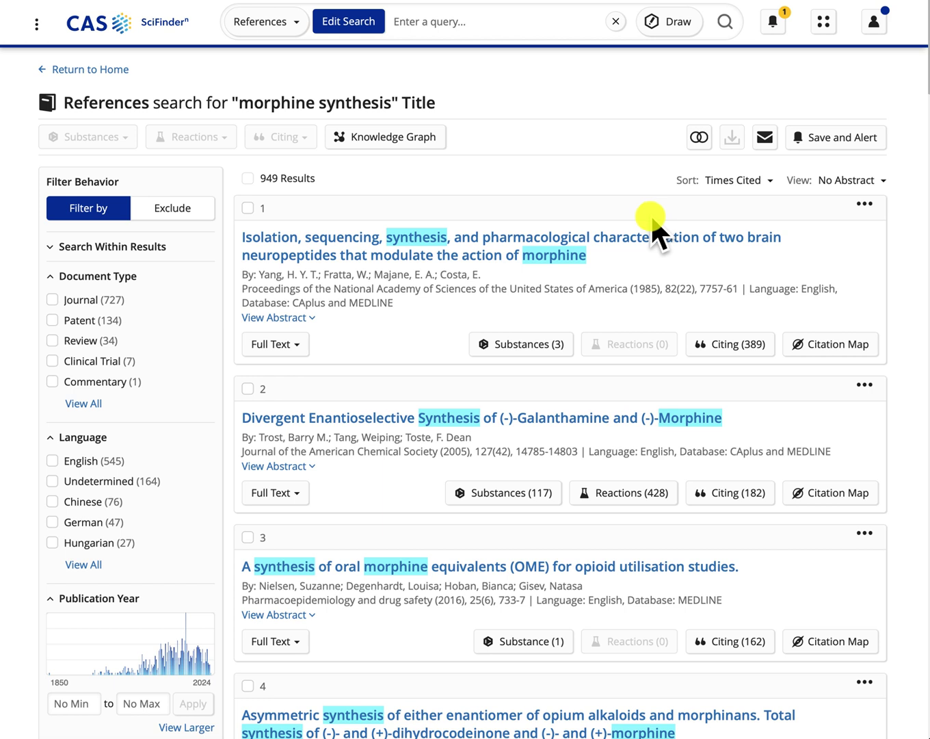
scroll(650, 214, "down", 1)
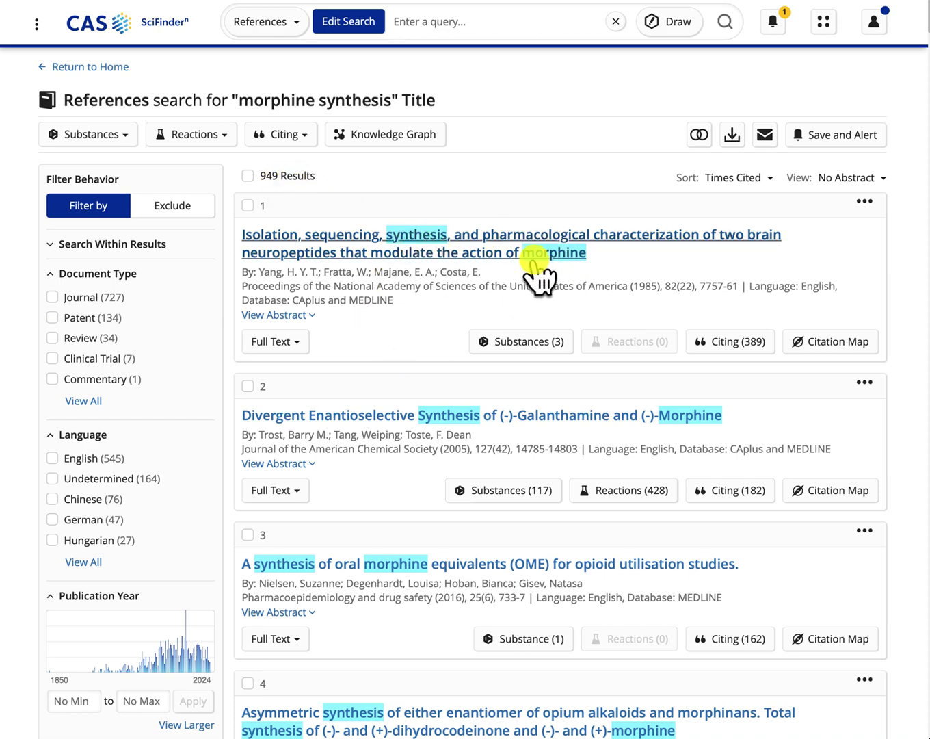
scroll(493, 410, "down", 7)
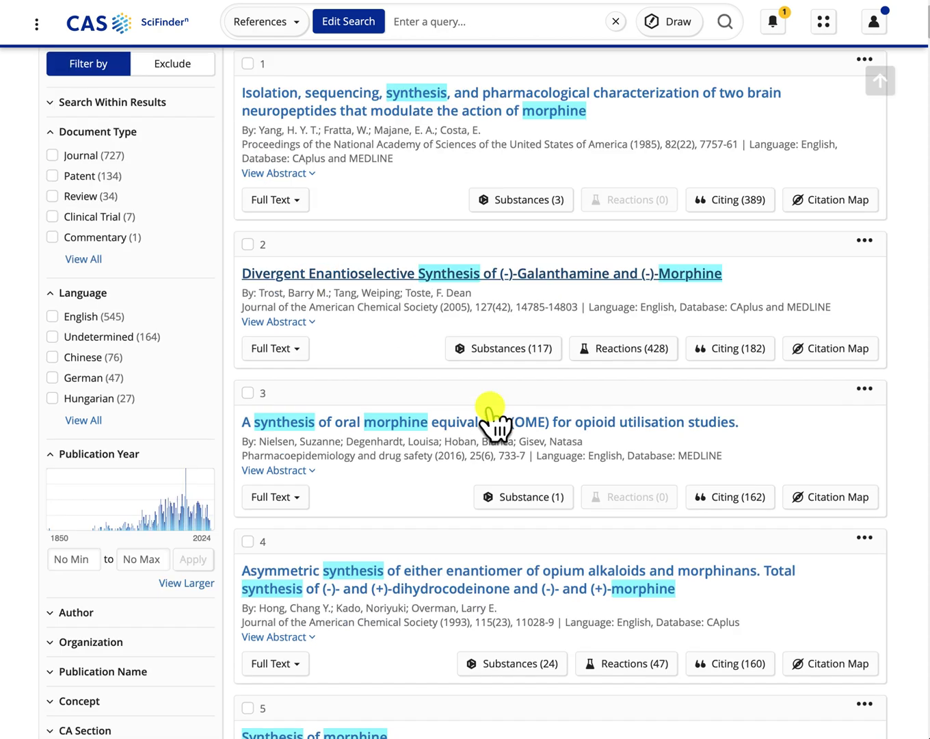
scroll(490, 403, "up", 7)
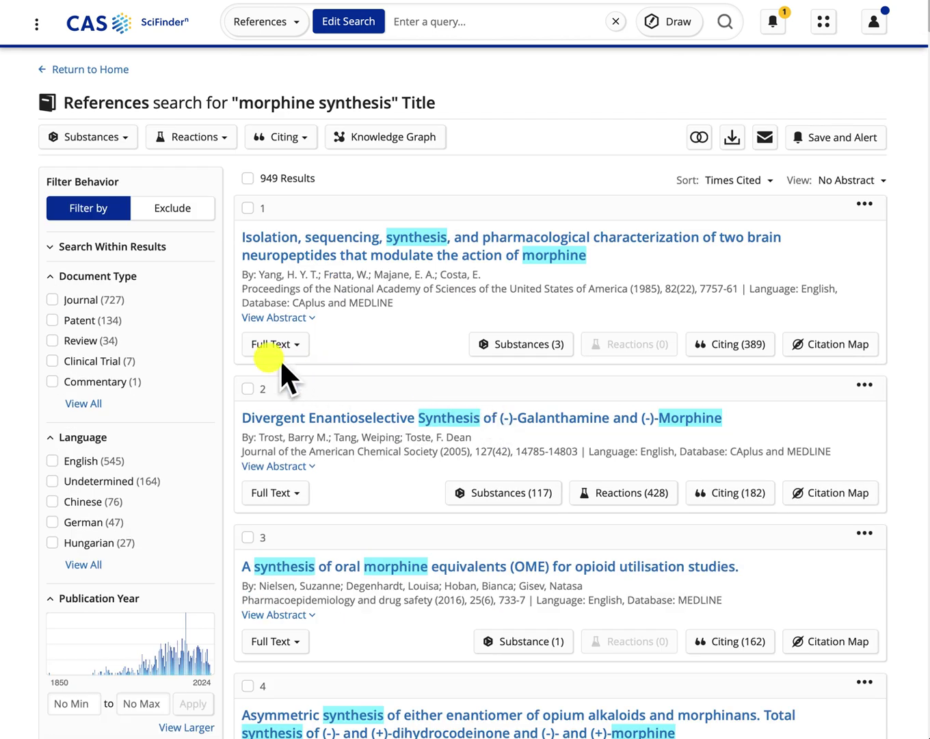
Step: Filter the reference results to the Journal document type
left_click(53, 300)
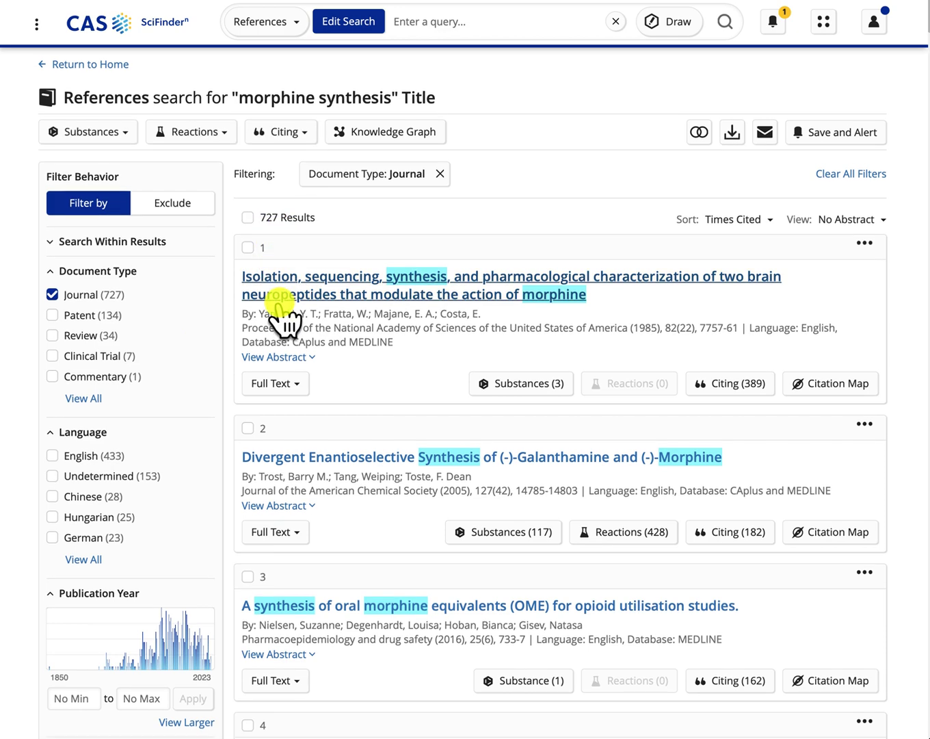
scroll(283, 319, "down", 3)
scroll(282, 319, "down", 5)
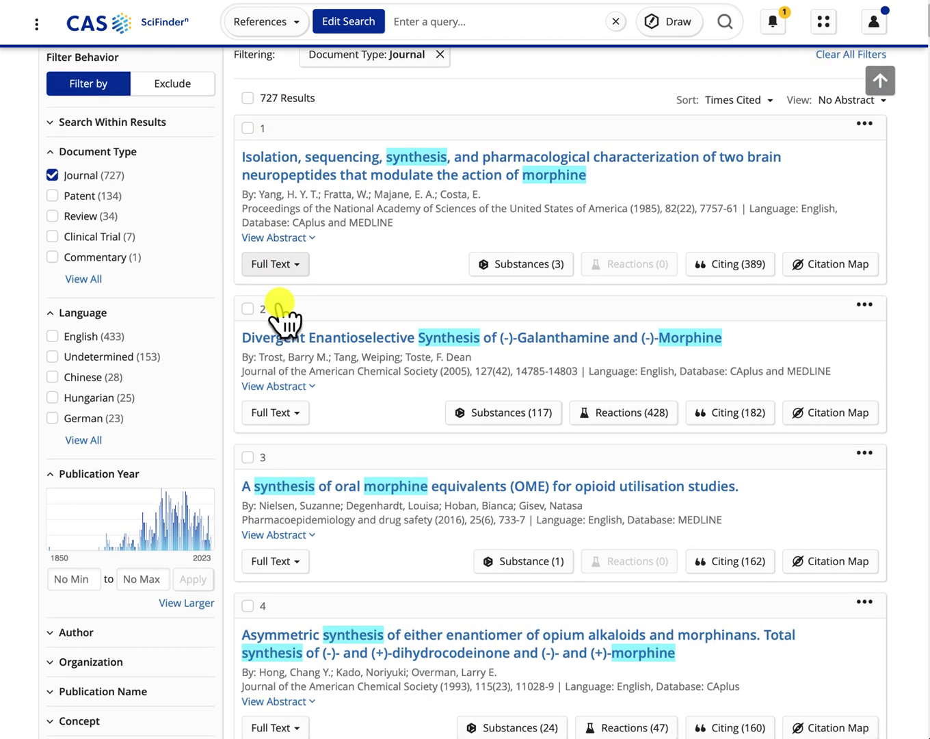
Step: Limit the publication year range to 2018–2023 using the enlarged histogram and apply the filter
scroll(281, 308, "down", 3)
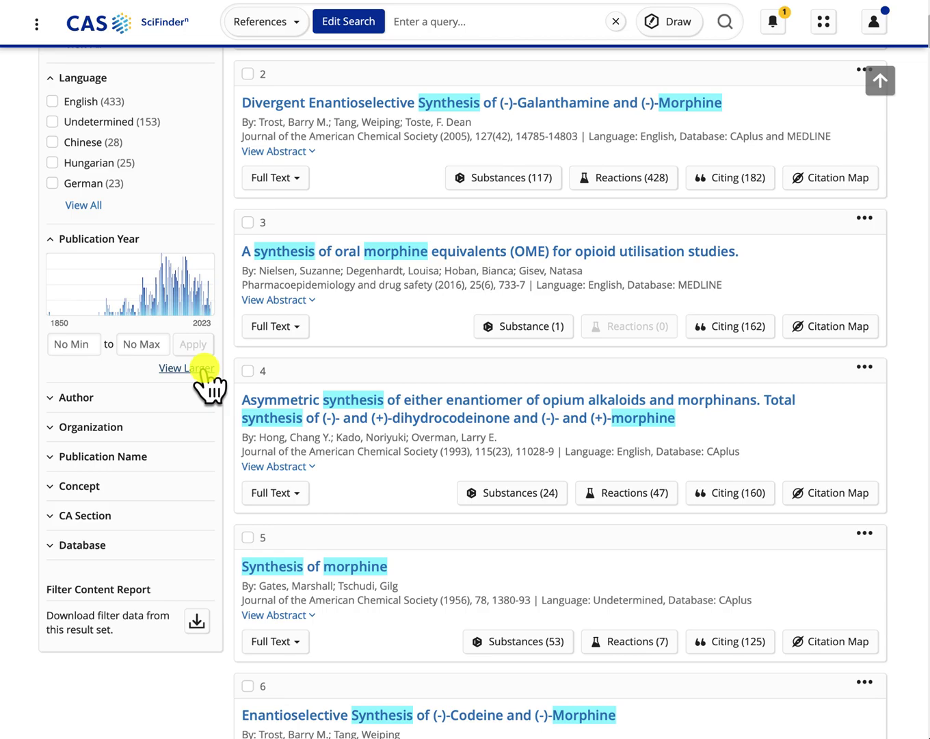
left_click(203, 370)
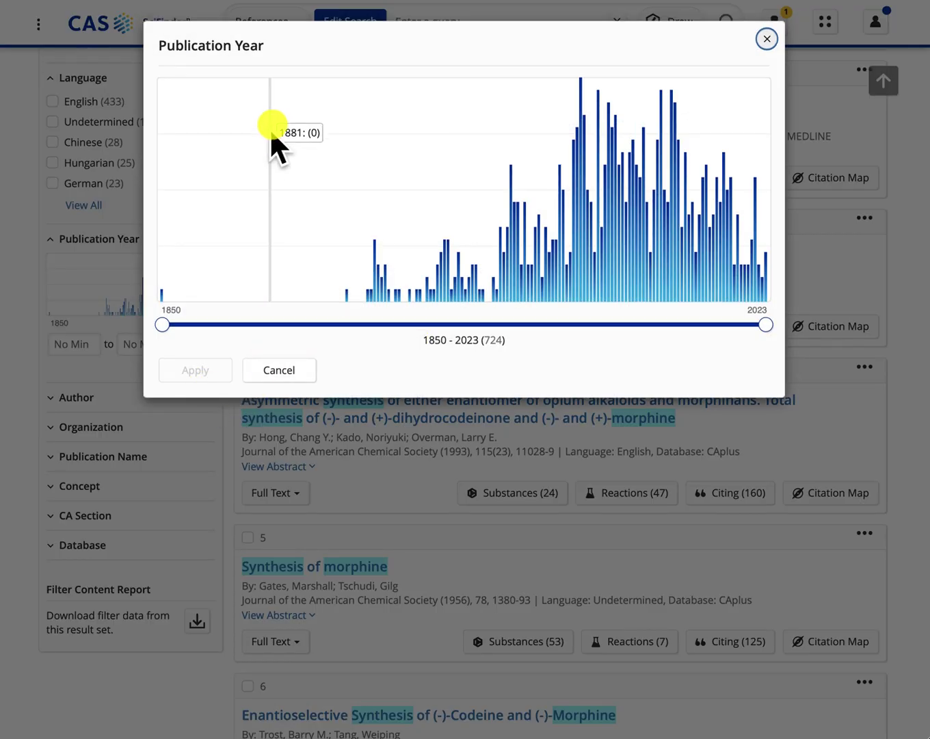
triple_click(344, 42)
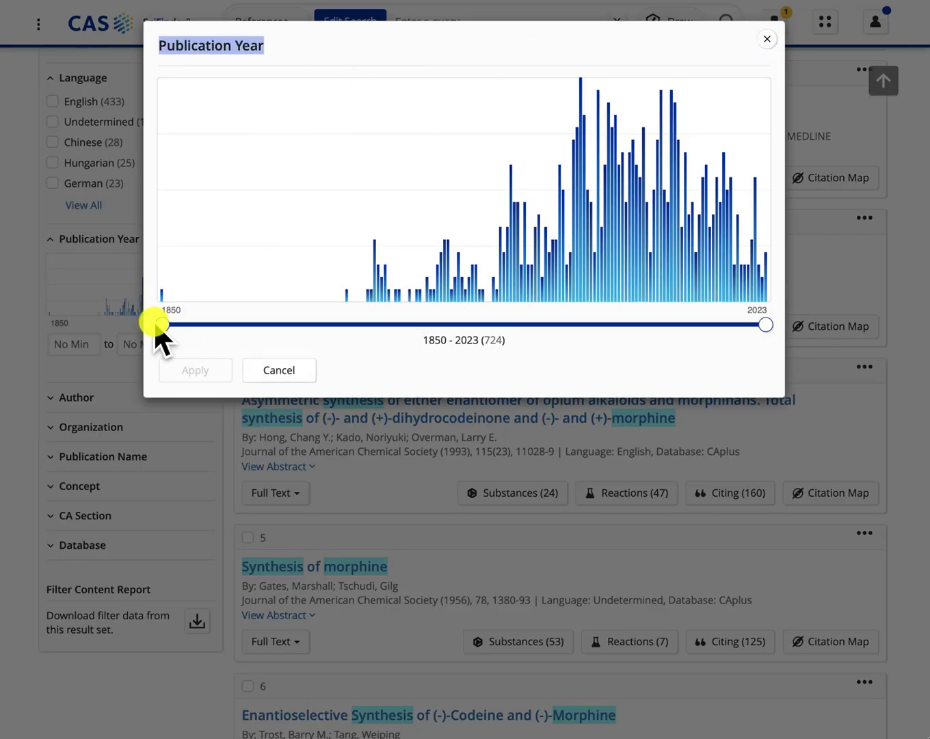
left_click_drag(160, 324, 746, 327)
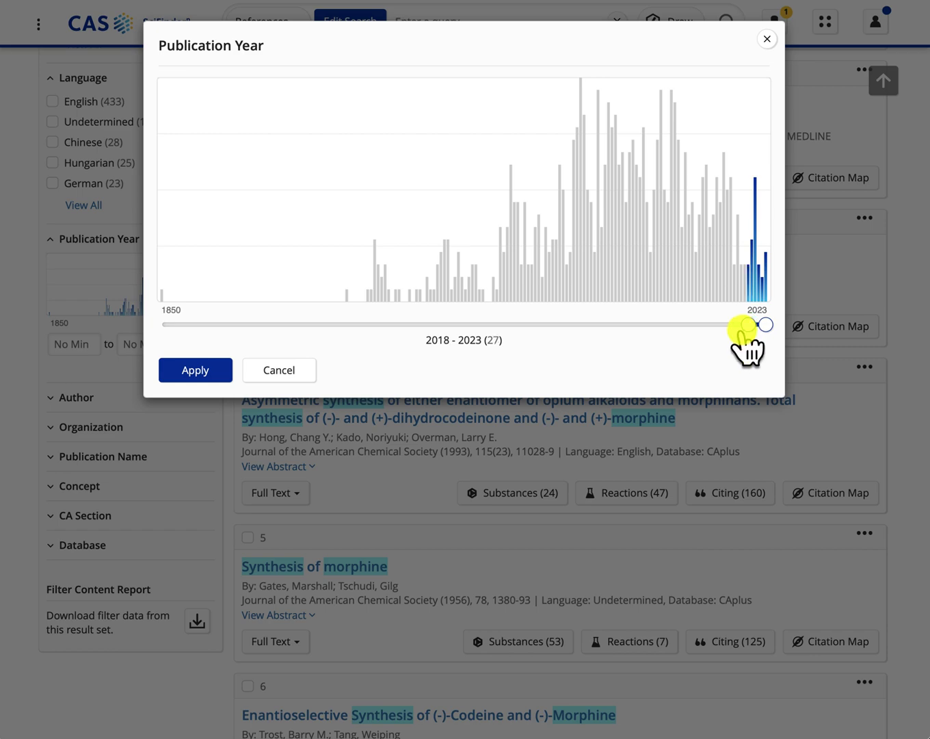
left_click(205, 372)
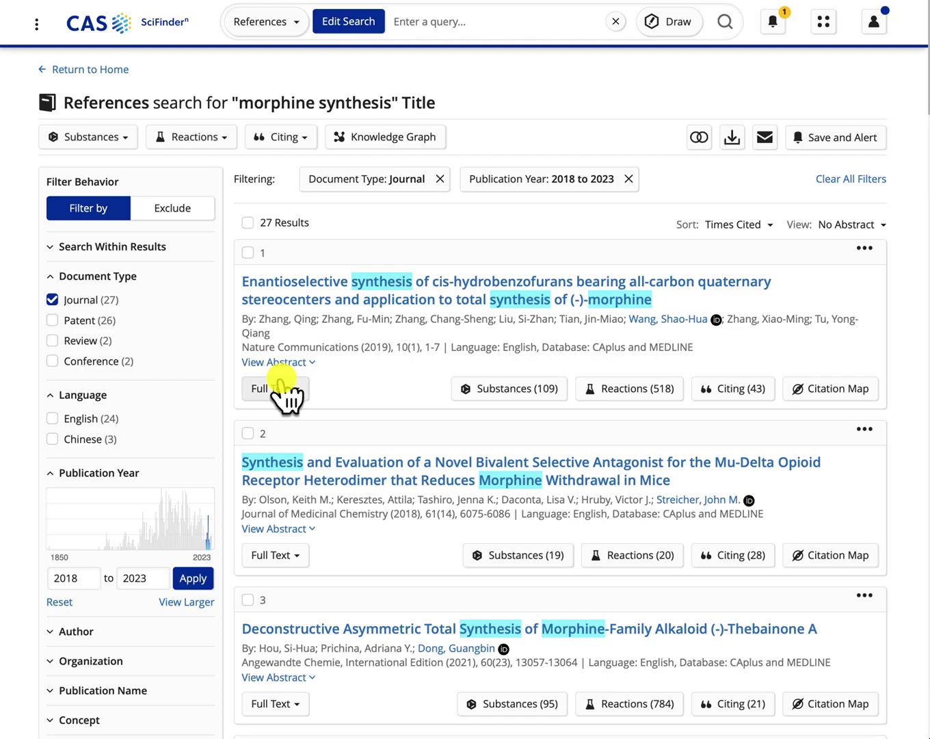
Step: Look over the filtered references and expand the Publication Name filter to view its journals
scroll(287, 397, "down", 1)
scroll(286, 394, "down", 1)
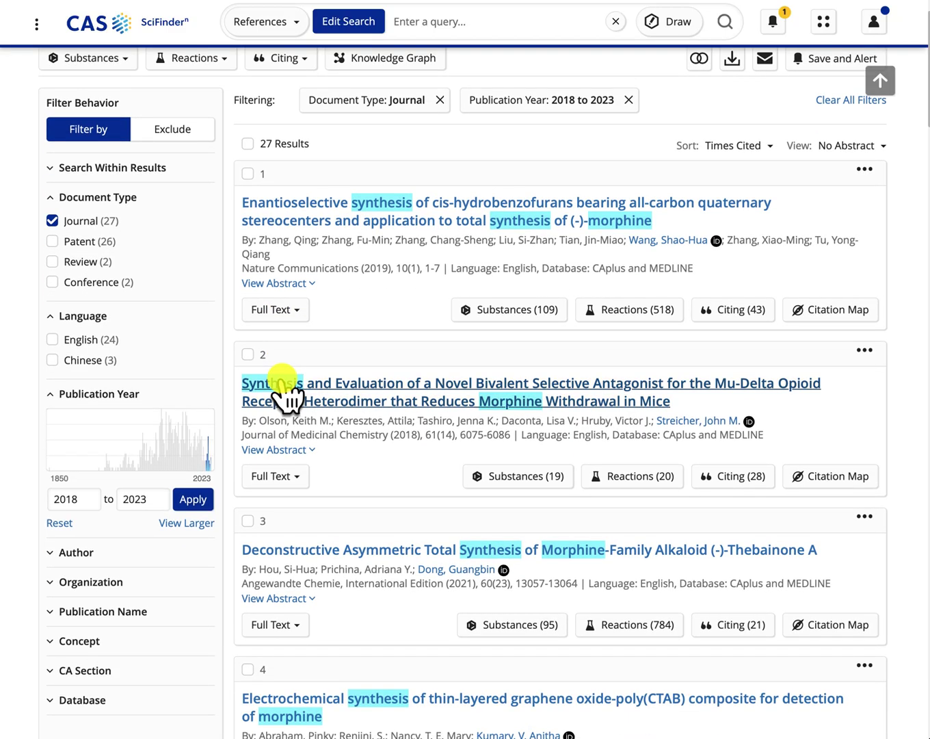
scroll(286, 395, "down", 1)
scroll(304, 175, "up", 1)
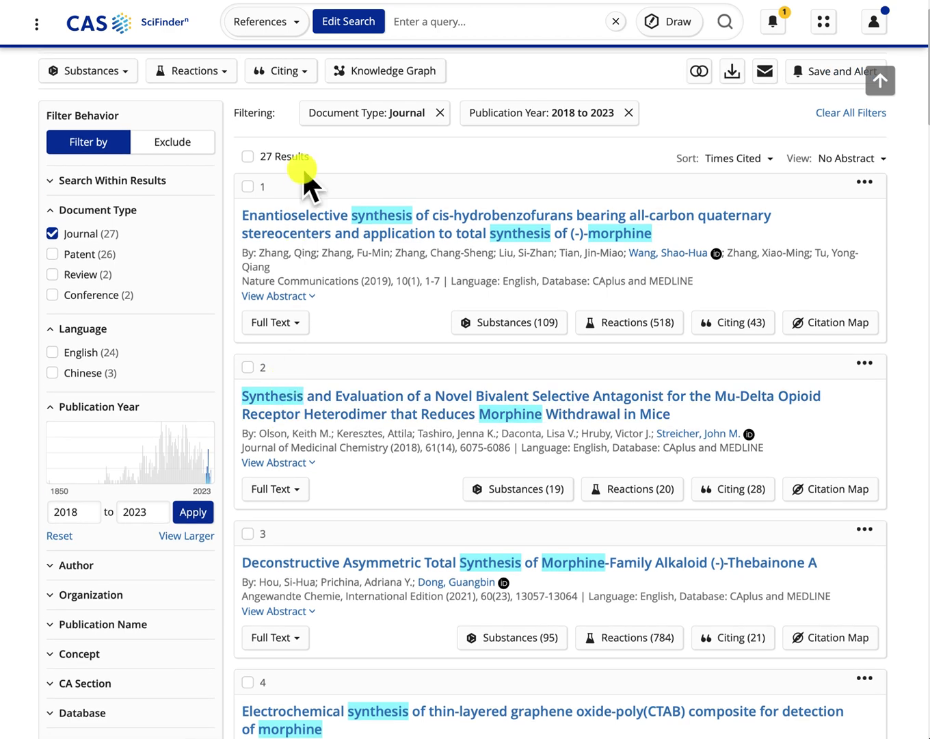
scroll(305, 277, "down", 5)
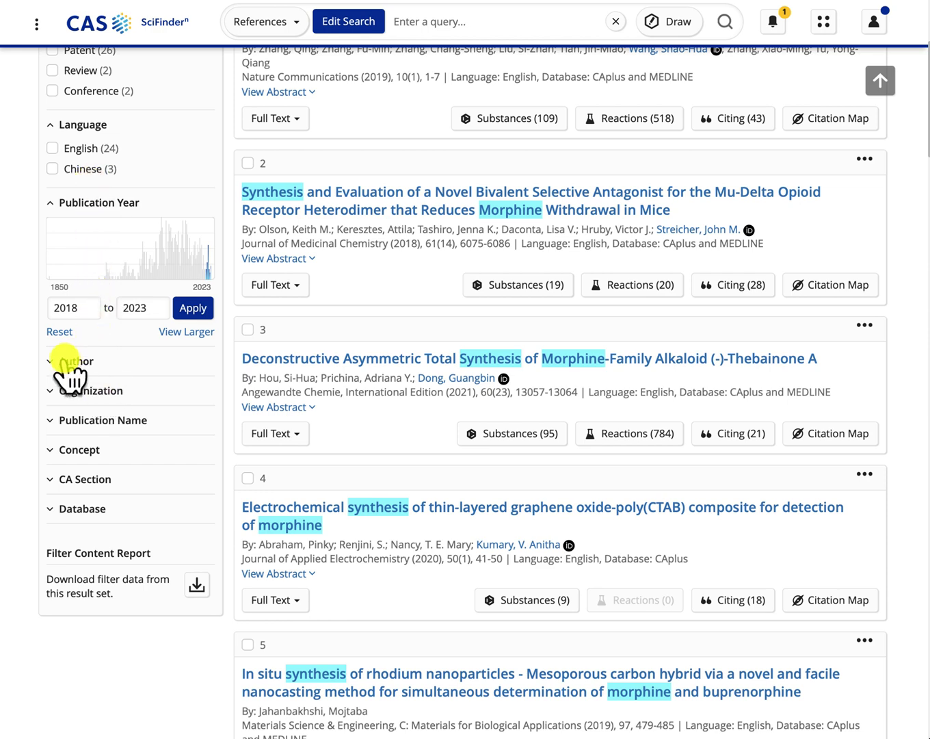
scroll(64, 361, "down", 1)
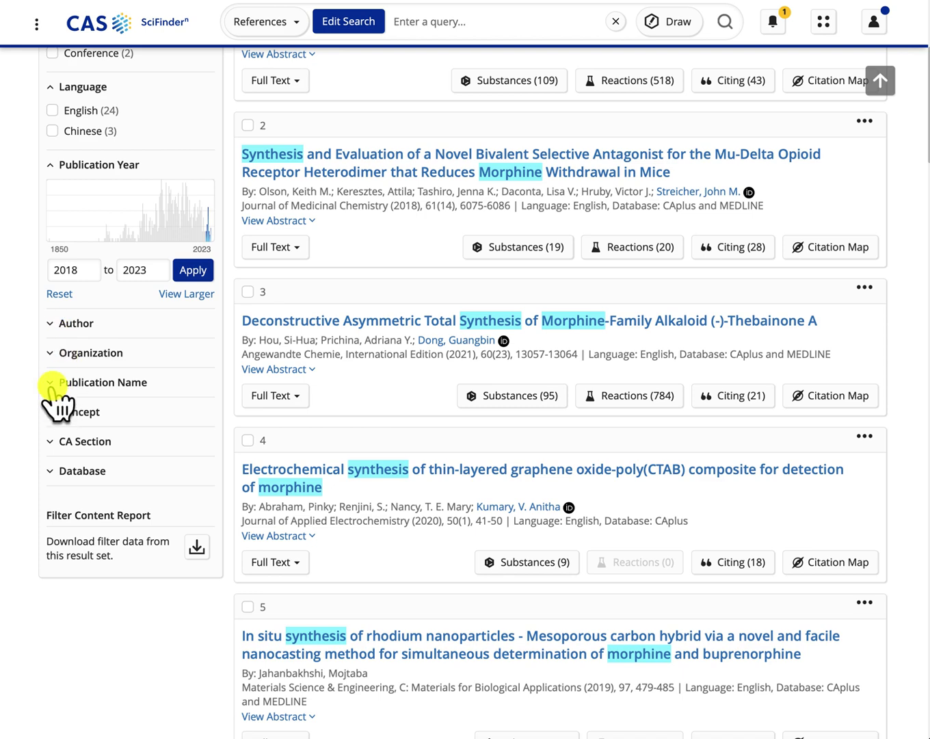
left_click(53, 389)
scroll(120, 445, "down", 1)
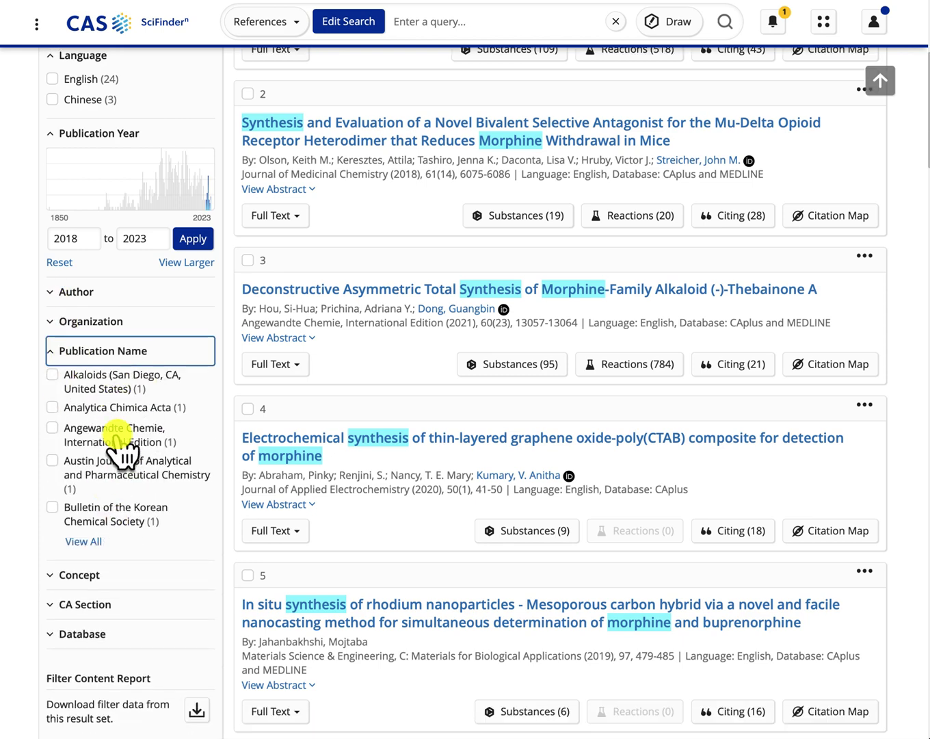
Step: Expand the Concept and Database filters to view their options
scroll(120, 445, "down", 3)
left_click(49, 454)
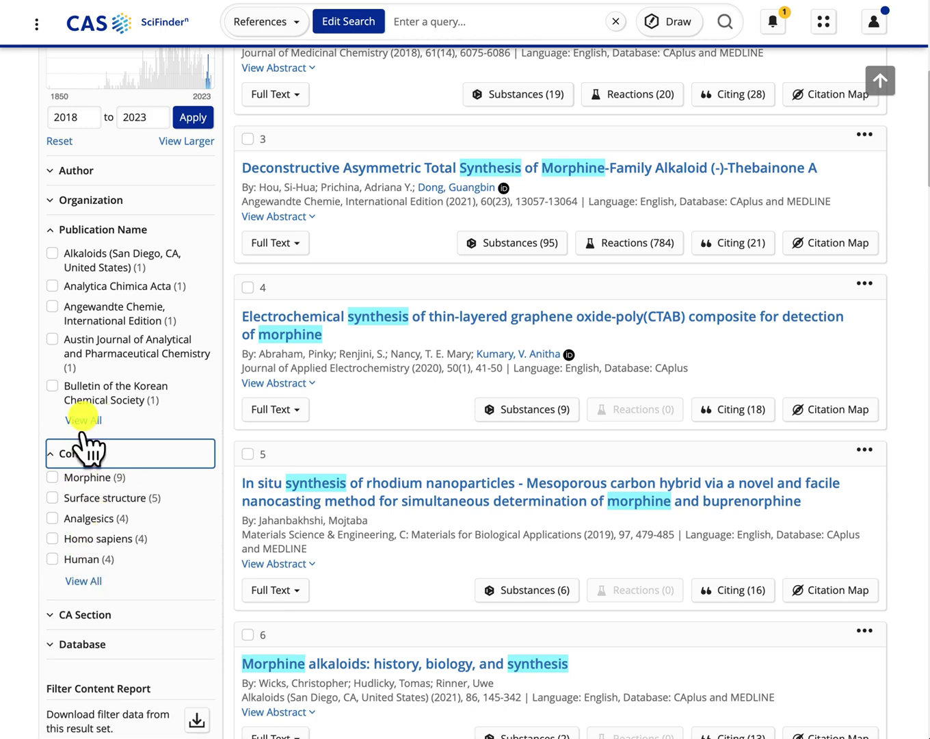
scroll(92, 506, "down", 4)
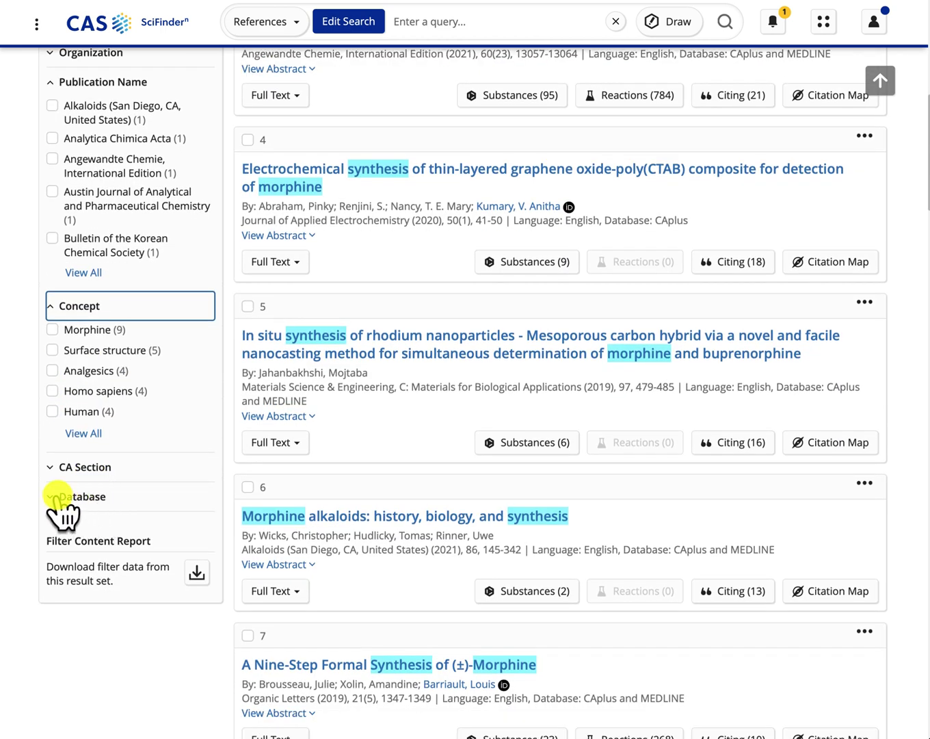
left_click(59, 496)
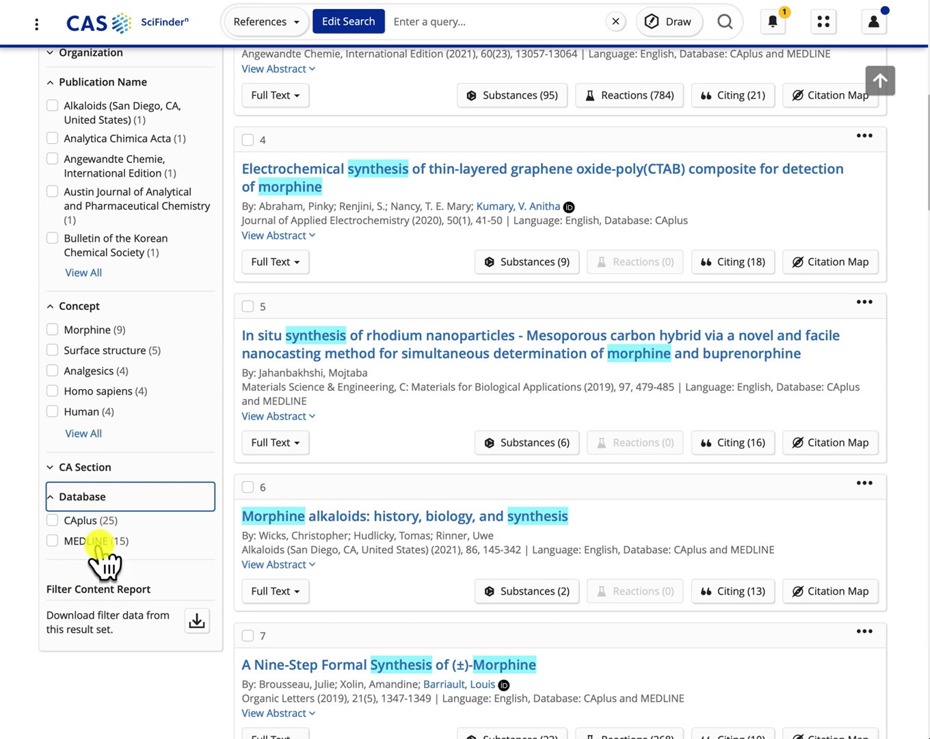
Step: Browse the filtered references, examining their titles, journals and available full text, substances, reactions and citation links, and return to the first reference
scroll(103, 557, "up", 1)
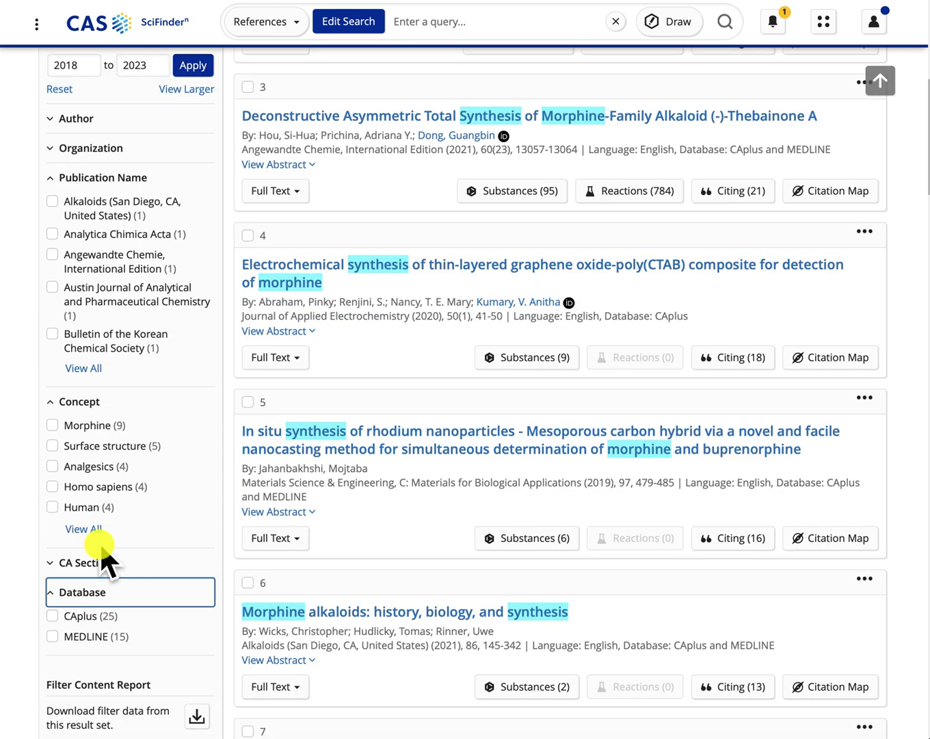
scroll(100, 554, "up", 6)
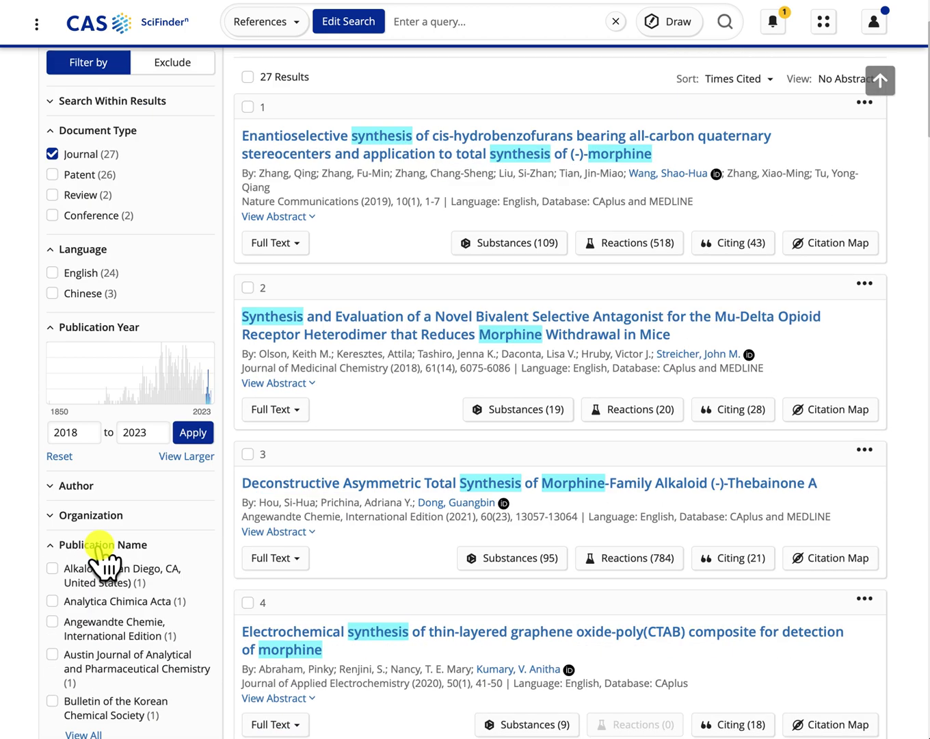
scroll(547, 403, "down", 3)
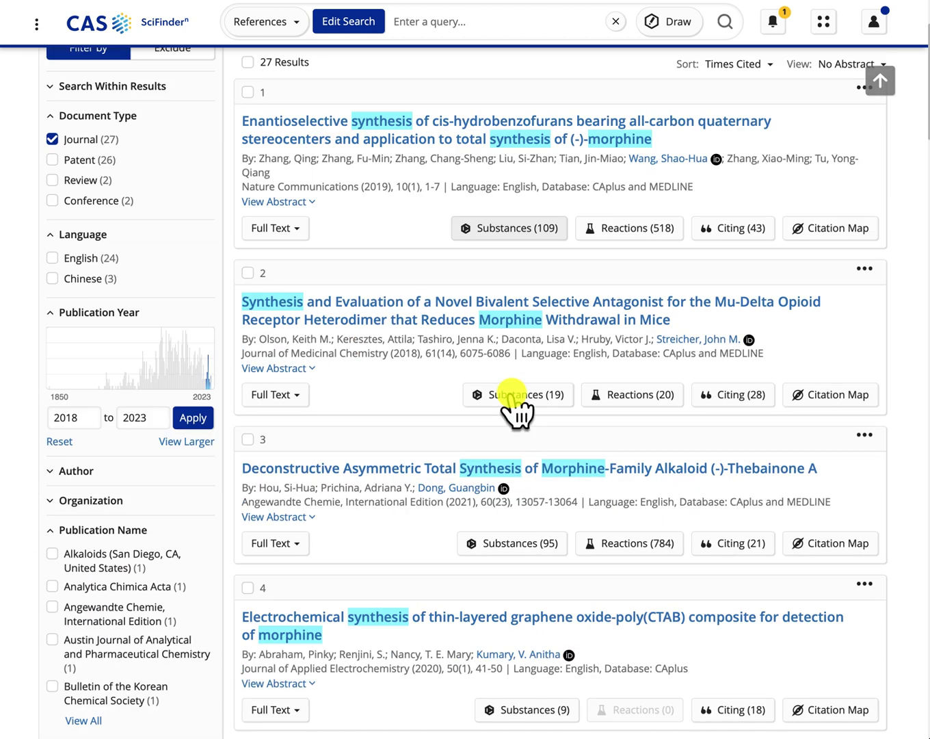
scroll(513, 404, "down", 2)
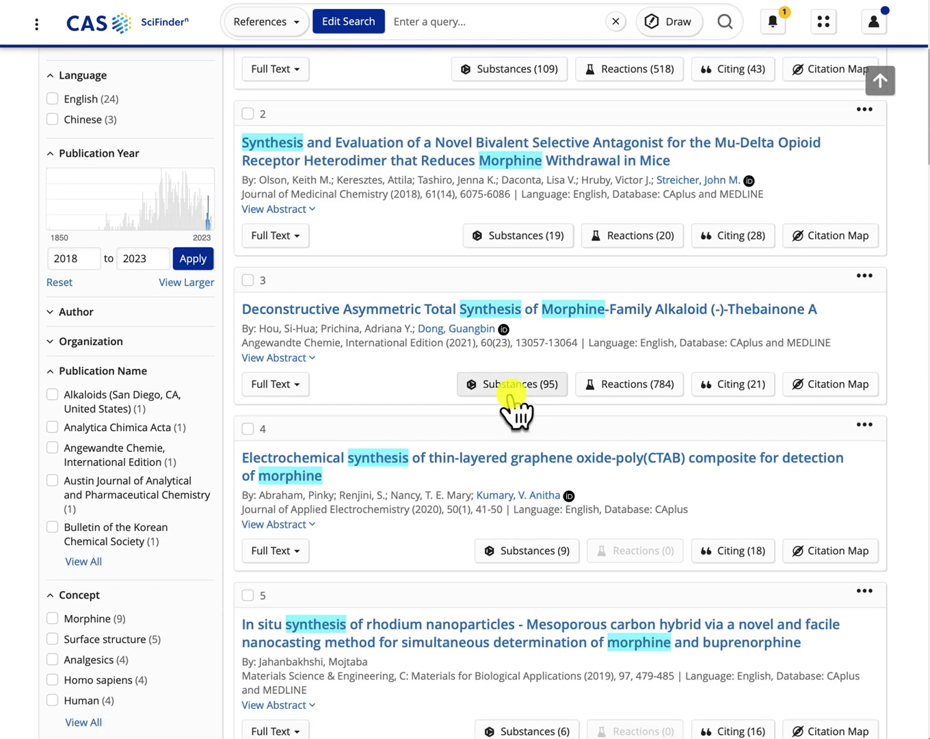
scroll(513, 403, "up", 4)
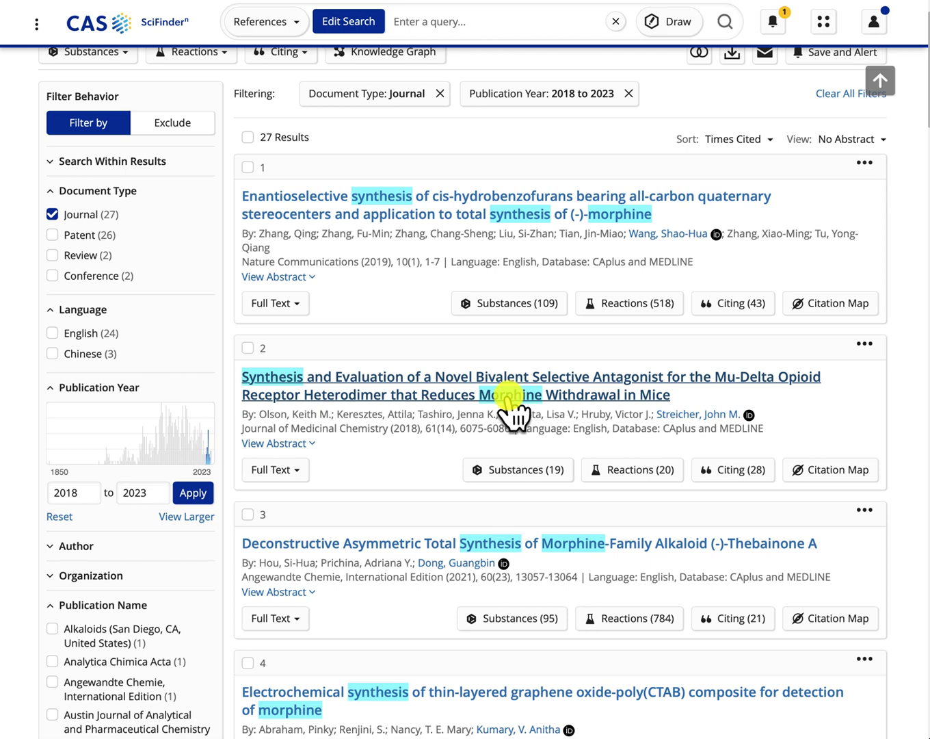
scroll(509, 397, "down", 3)
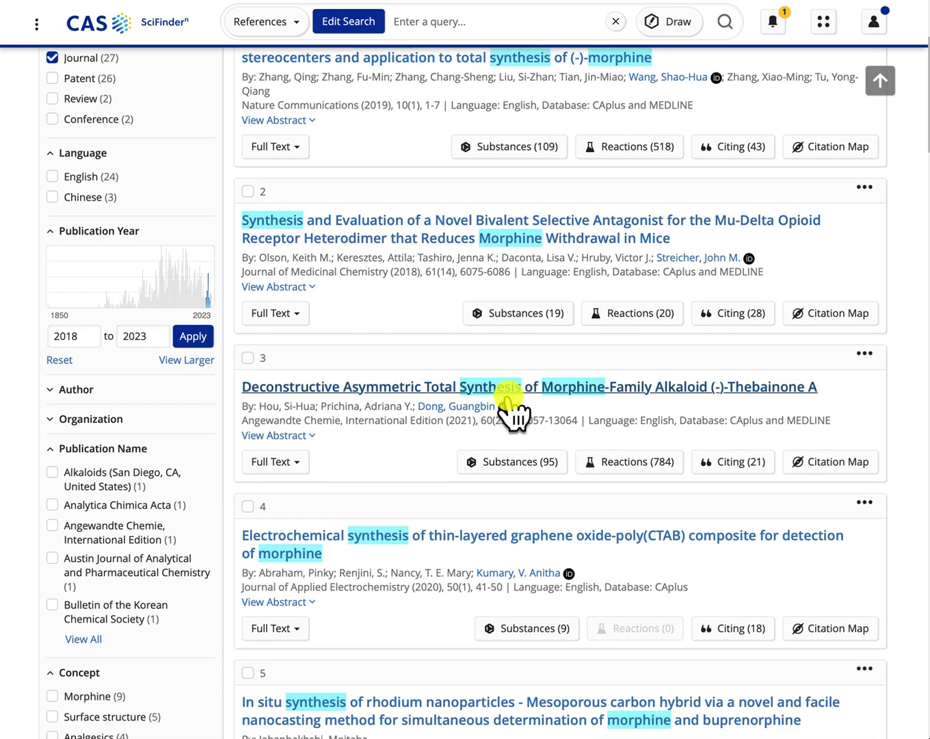
scroll(510, 403, "down", 1)
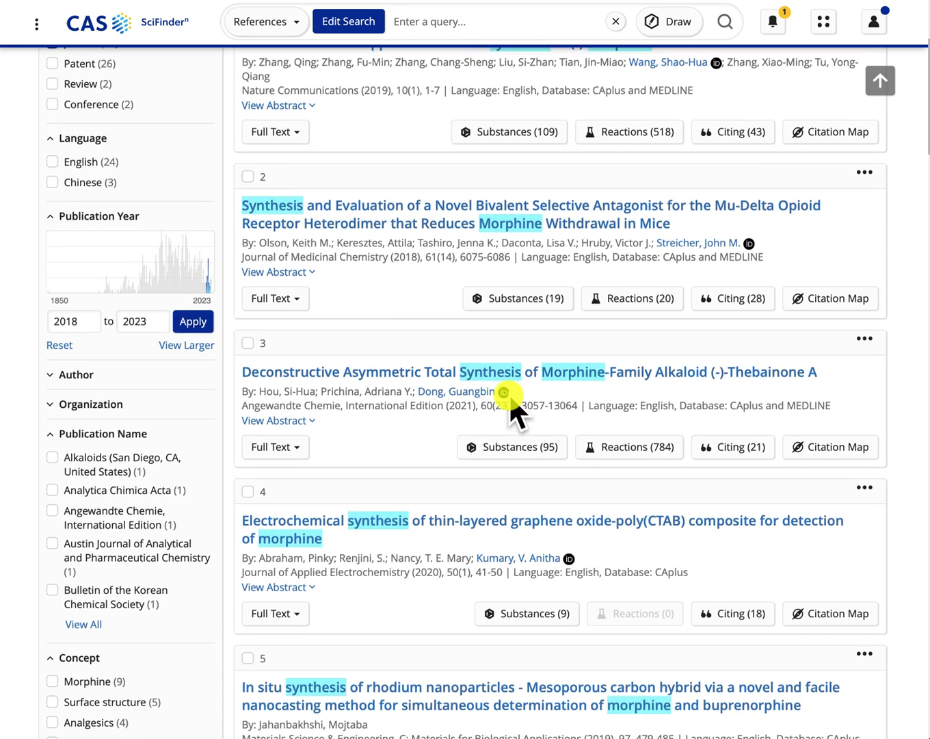
scroll(509, 395, "down", 2)
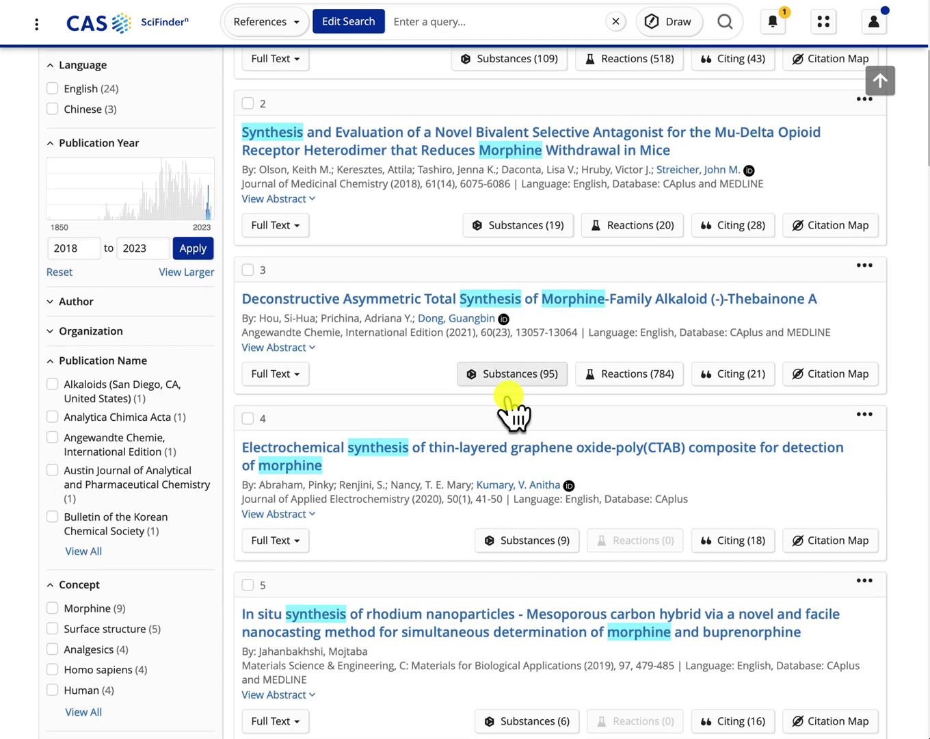
scroll(509, 404, "down", 10)
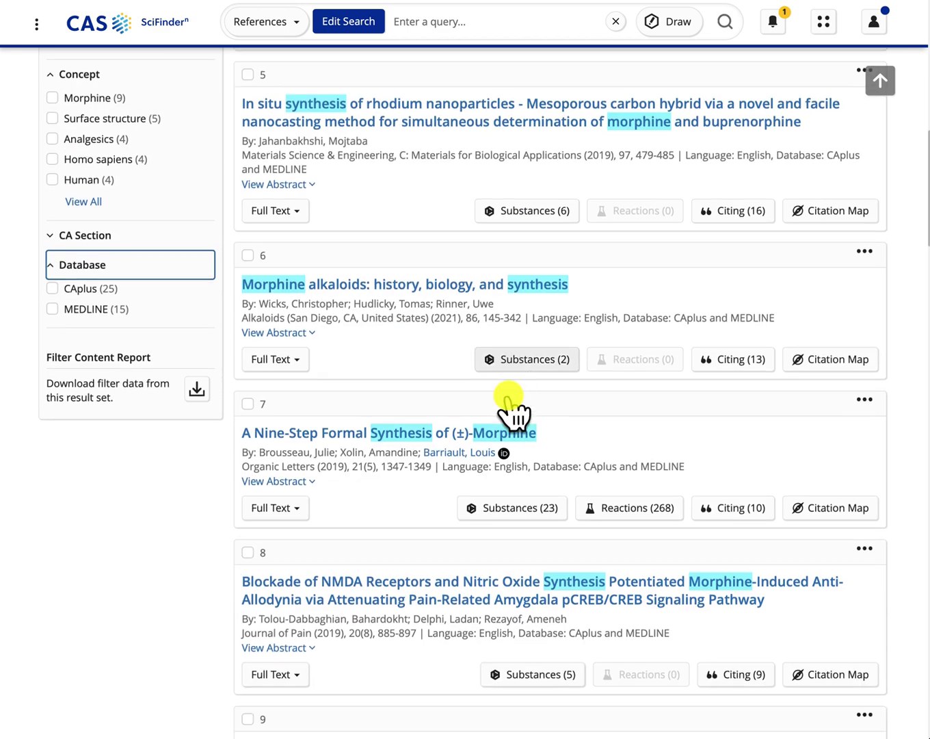
scroll(706, 369, "down", 6)
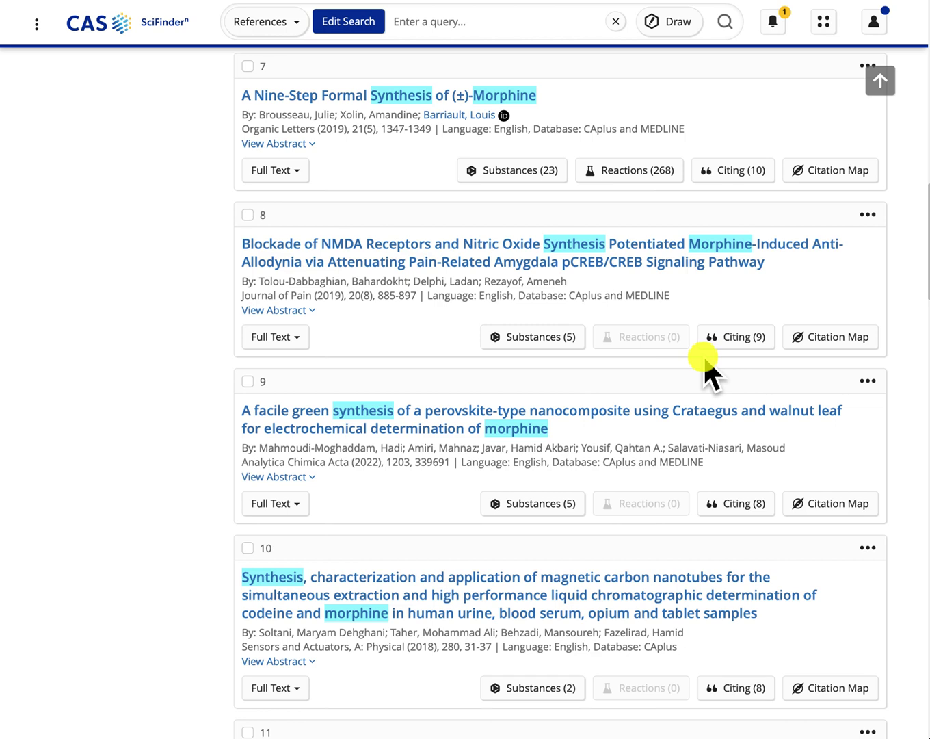
scroll(702, 357, "up", 5)
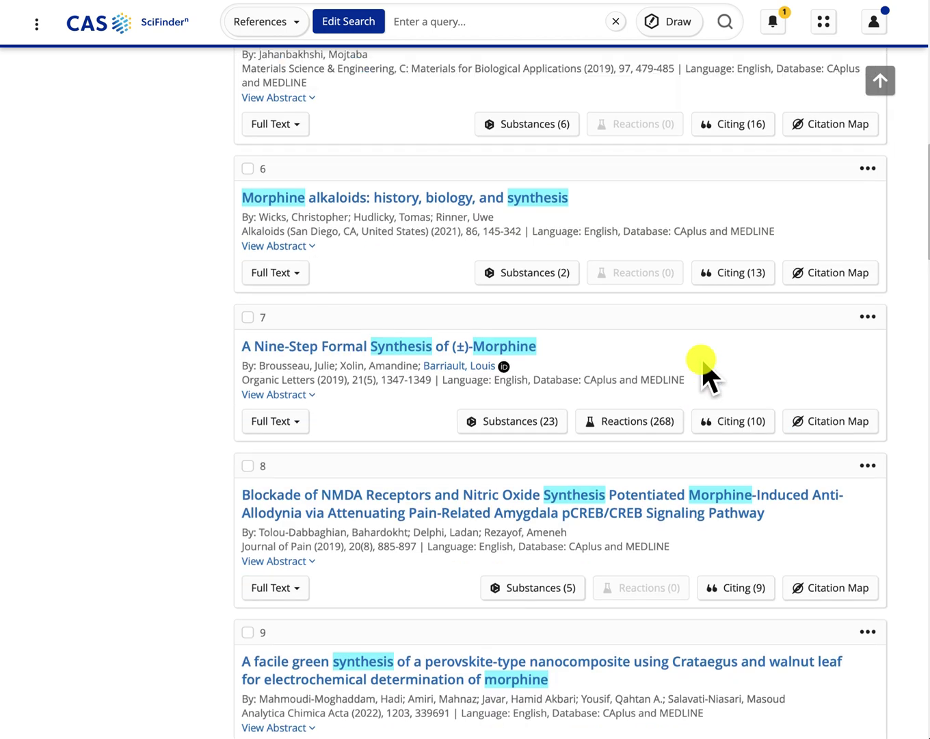
scroll(699, 357, "up", 2)
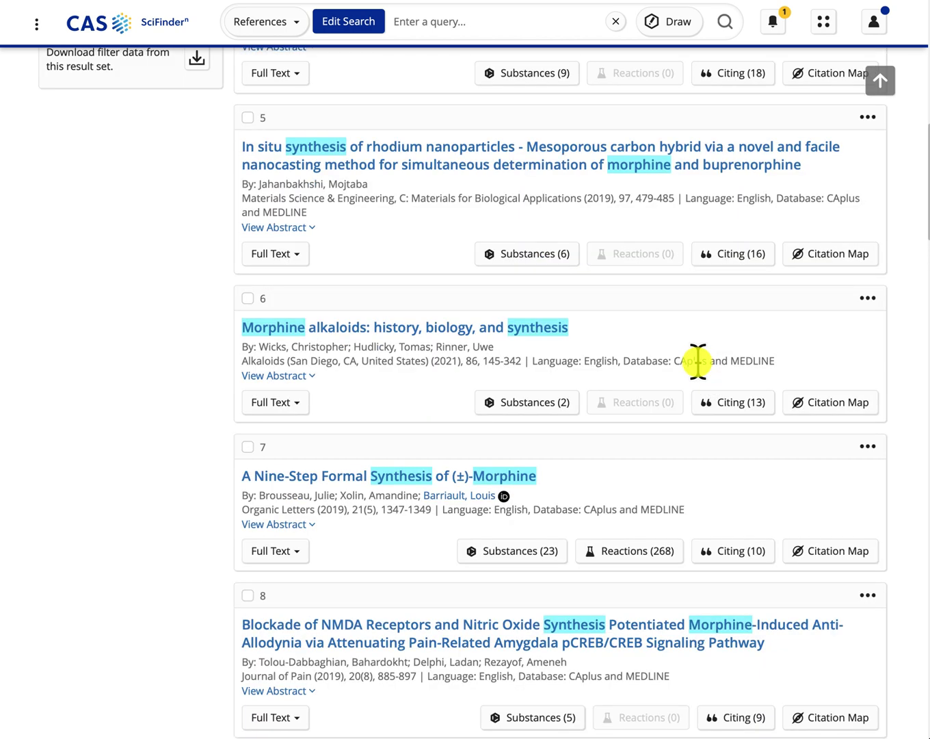
scroll(699, 360, "up", 2)
scroll(705, 379, "up", 2)
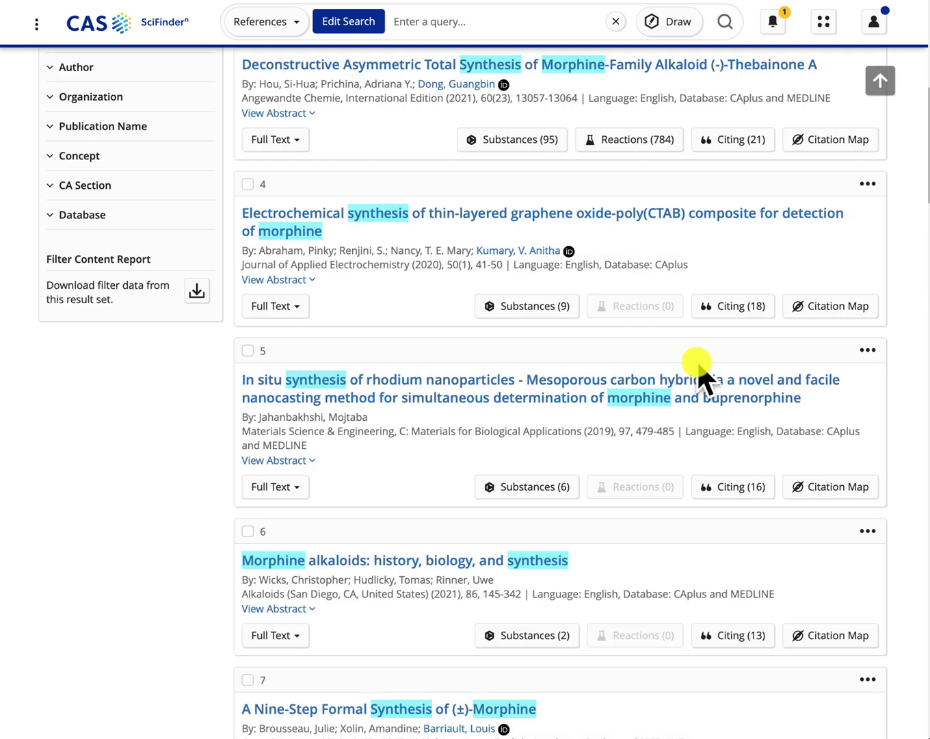
scroll(699, 367, "up", 1)
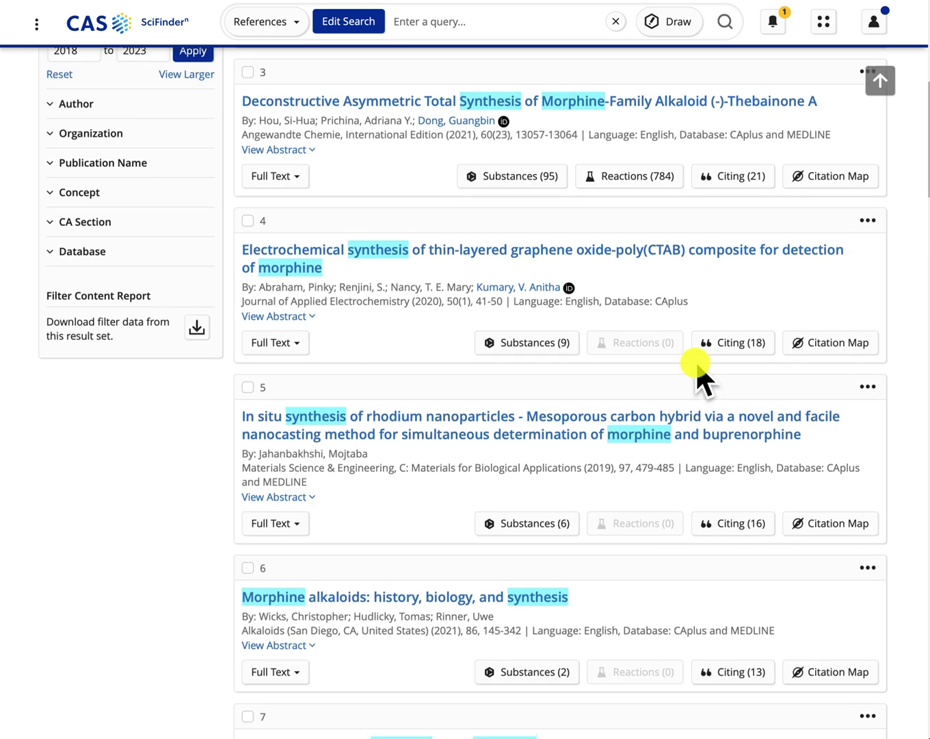
scroll(699, 369, "up", 2)
scroll(696, 366, "up", 2)
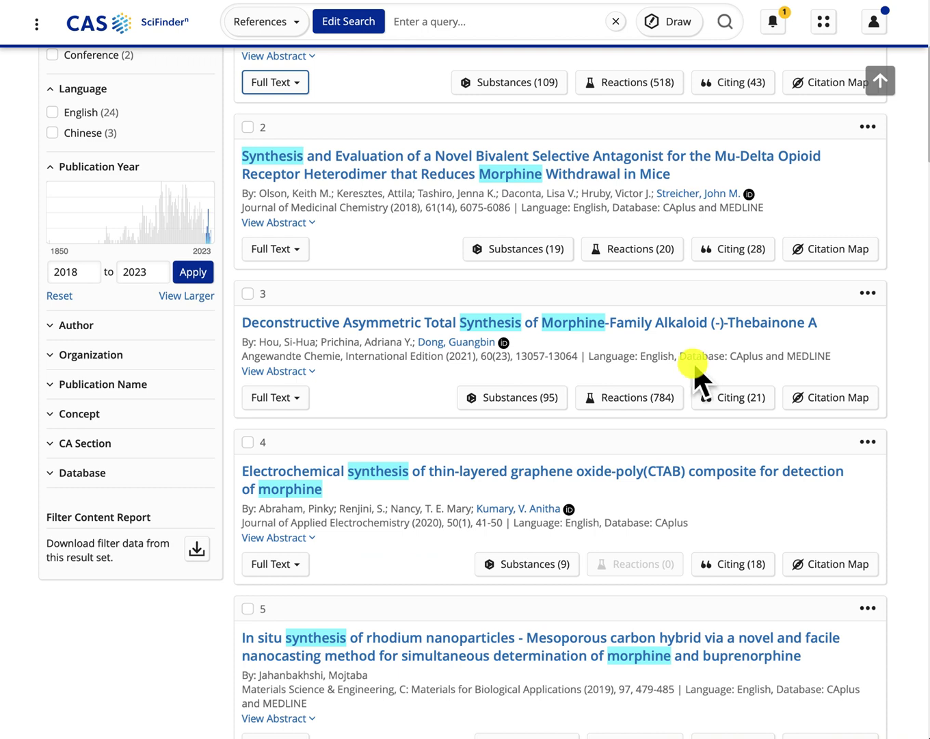
scroll(527, 253, "up", 4)
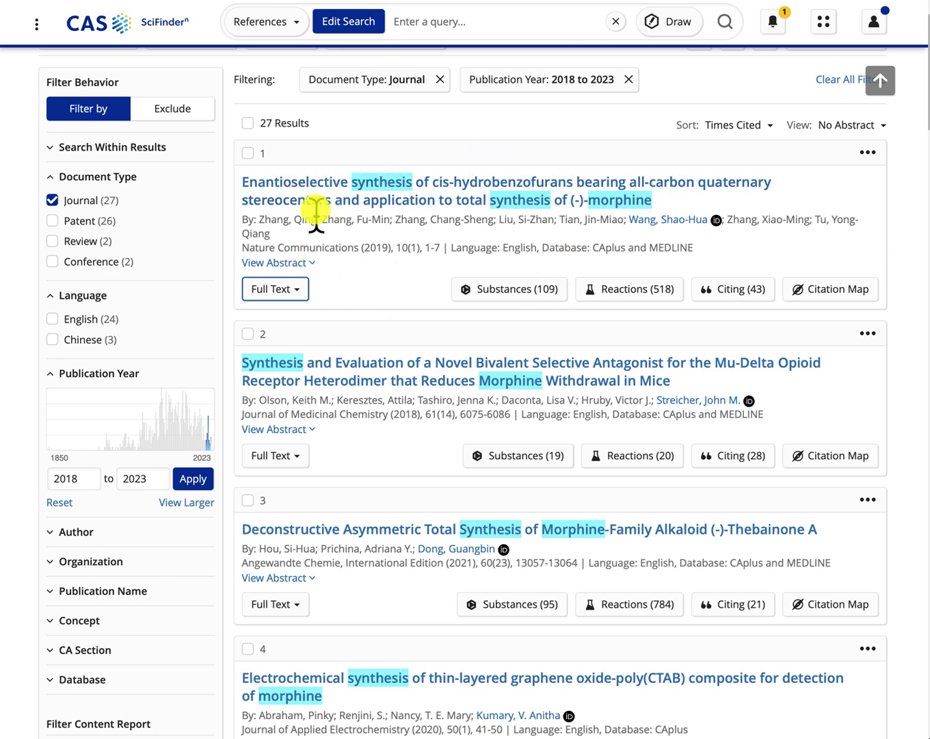
Step: Show the abstract of the first reference, look over its structures, and list its full-text options
left_click(306, 265)
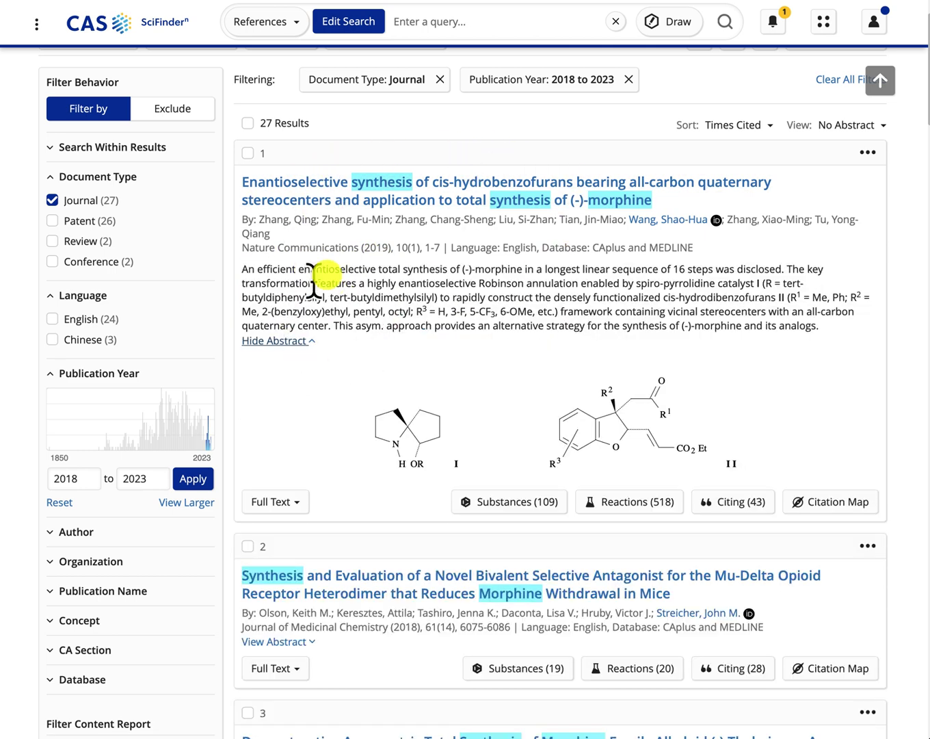
scroll(548, 393, "down", 2)
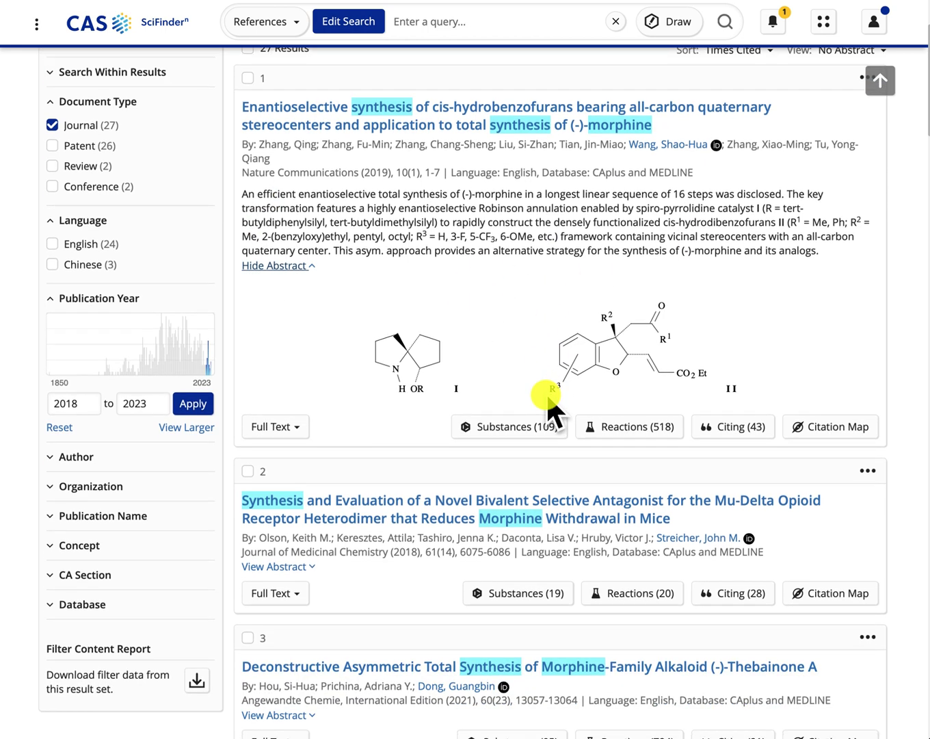
scroll(546, 391, "down", 1)
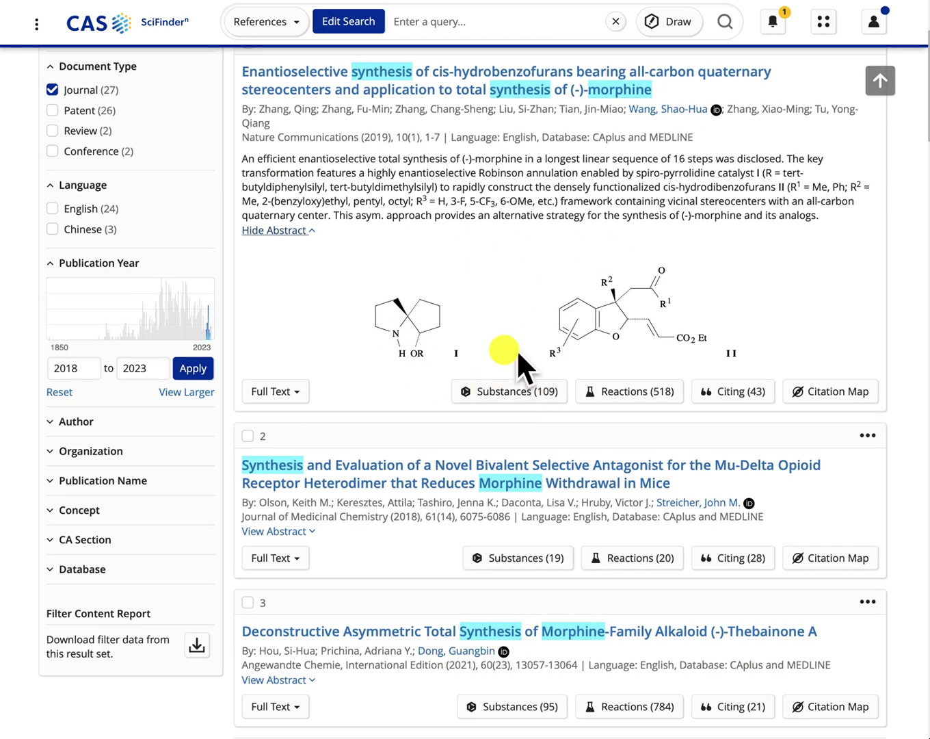
left_click(296, 395)
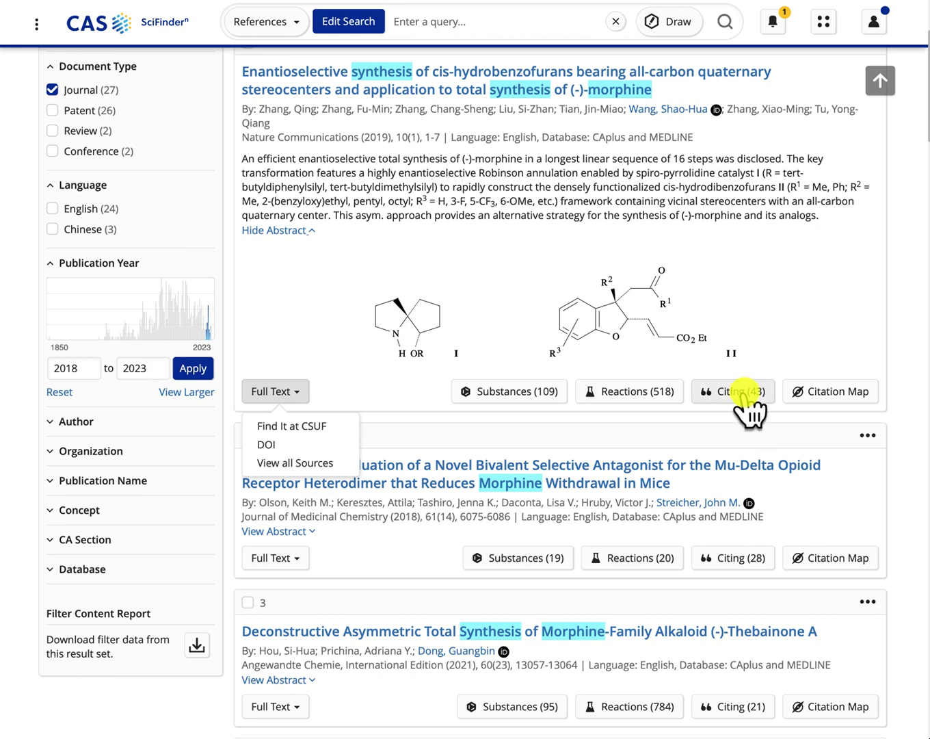
Step: Open the first reference's citation map and inspect the first citing document and the first cited document
left_click(836, 395)
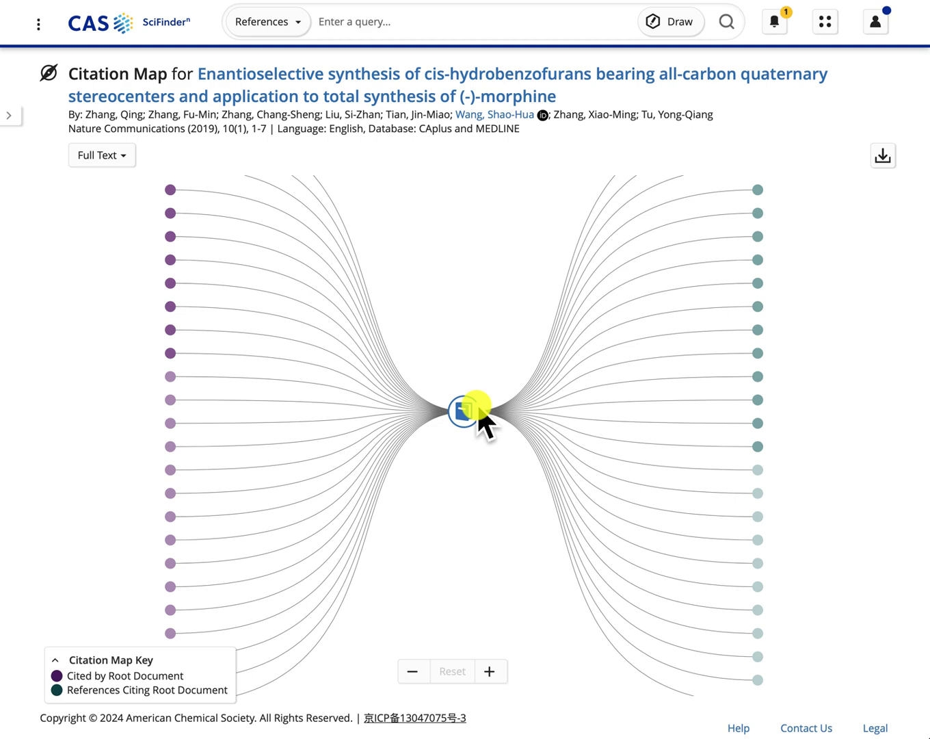
key("ctrl+minus")
key("ctrl+minus")
key("ctrl+minus")
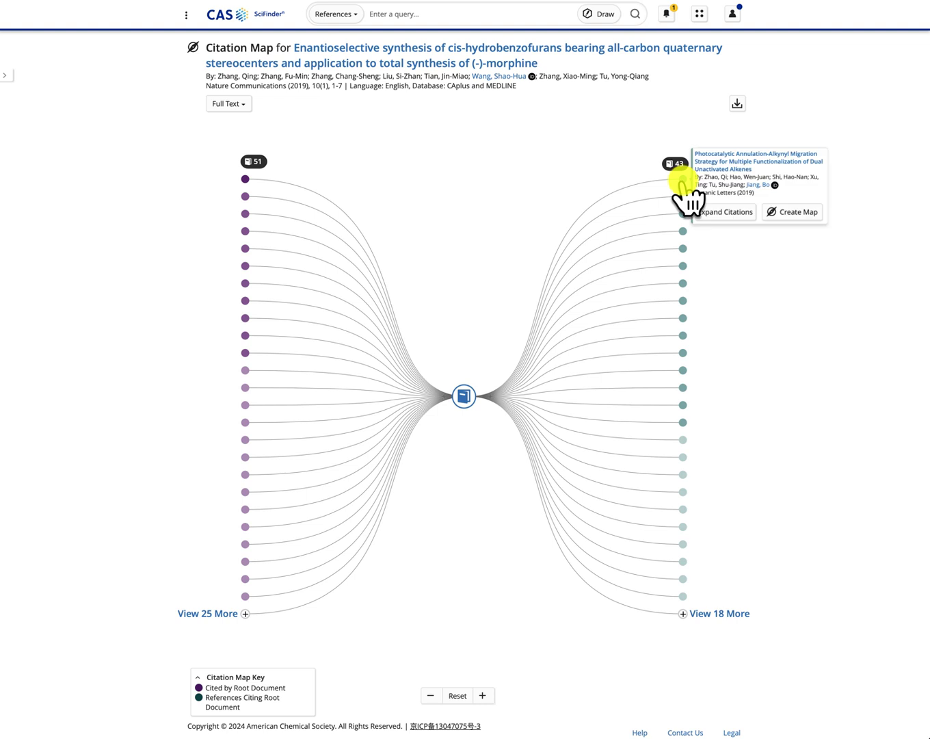
mouse_move(683, 199)
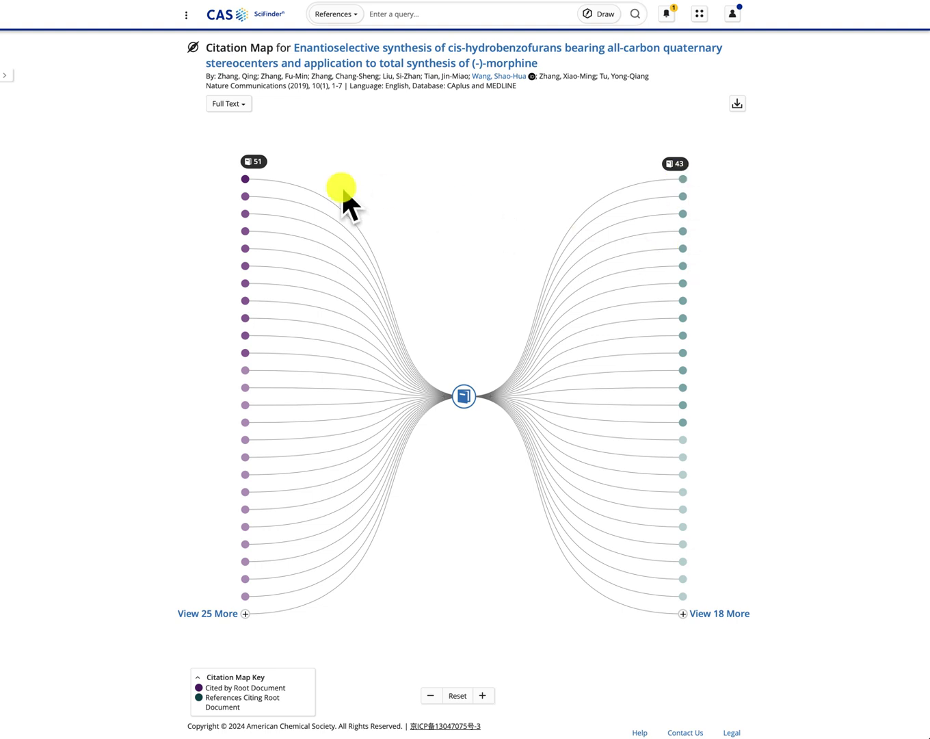
mouse_move(246, 181)
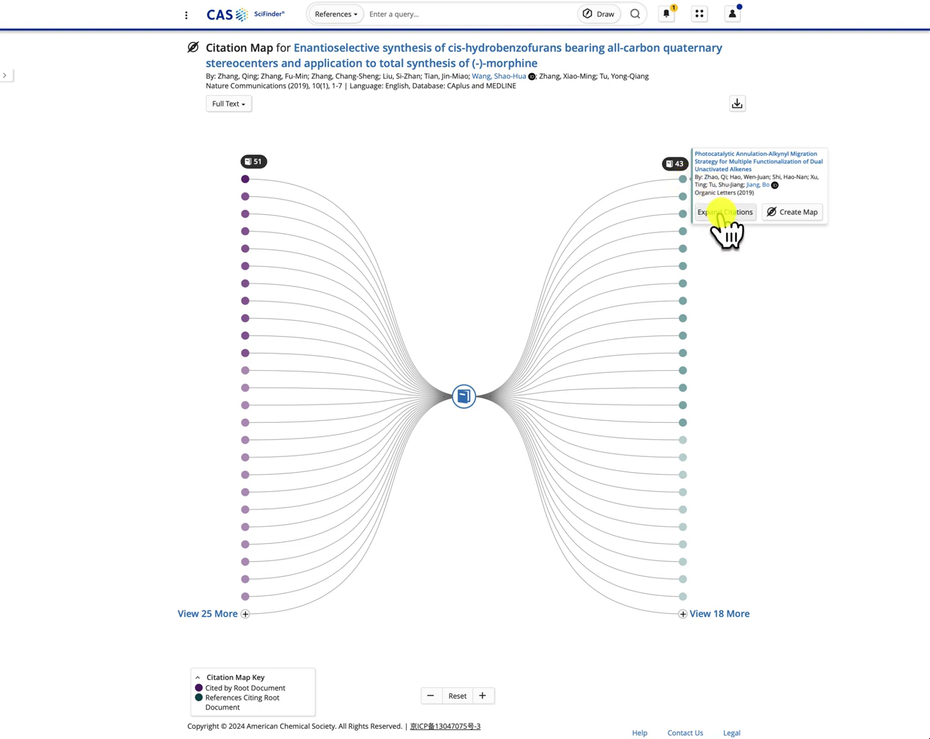
Step: Expand the citations of the first citing article, from Organic Letters (2019), and examine the added branch of the citation map
left_click(721, 215)
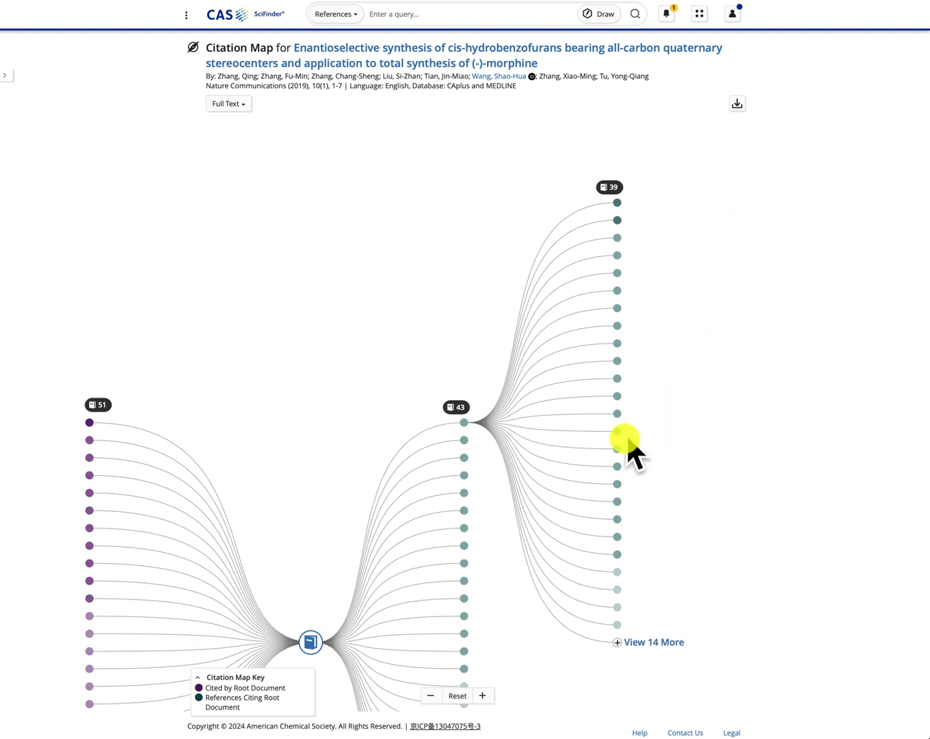
mouse_move(619, 205)
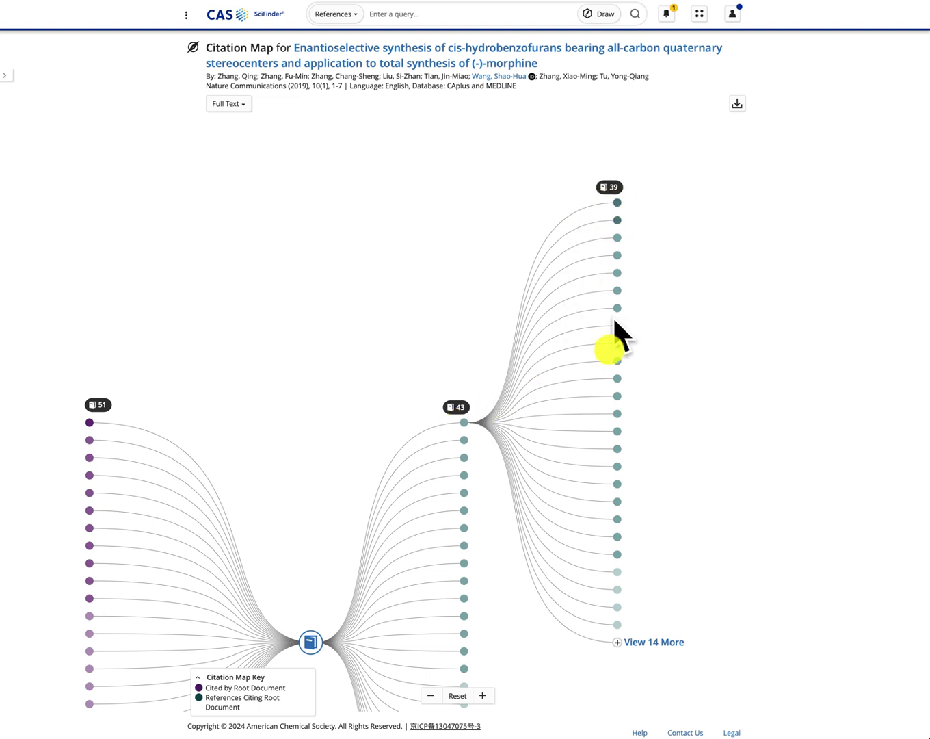
scroll(657, 552, "down", 1)
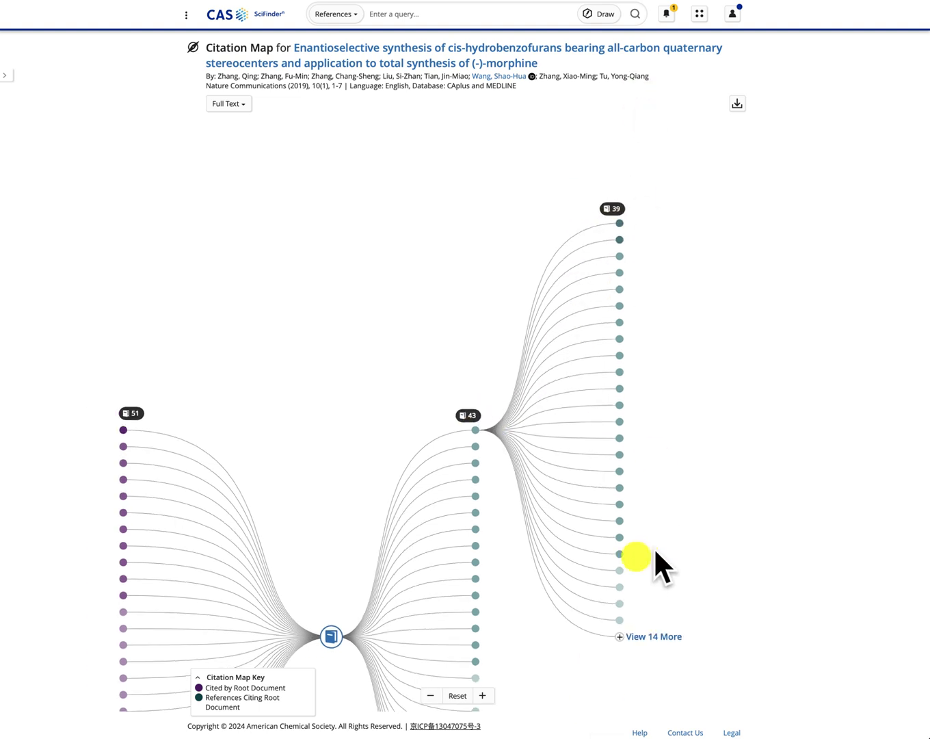
left_click_drag(506, 580, 586, 419)
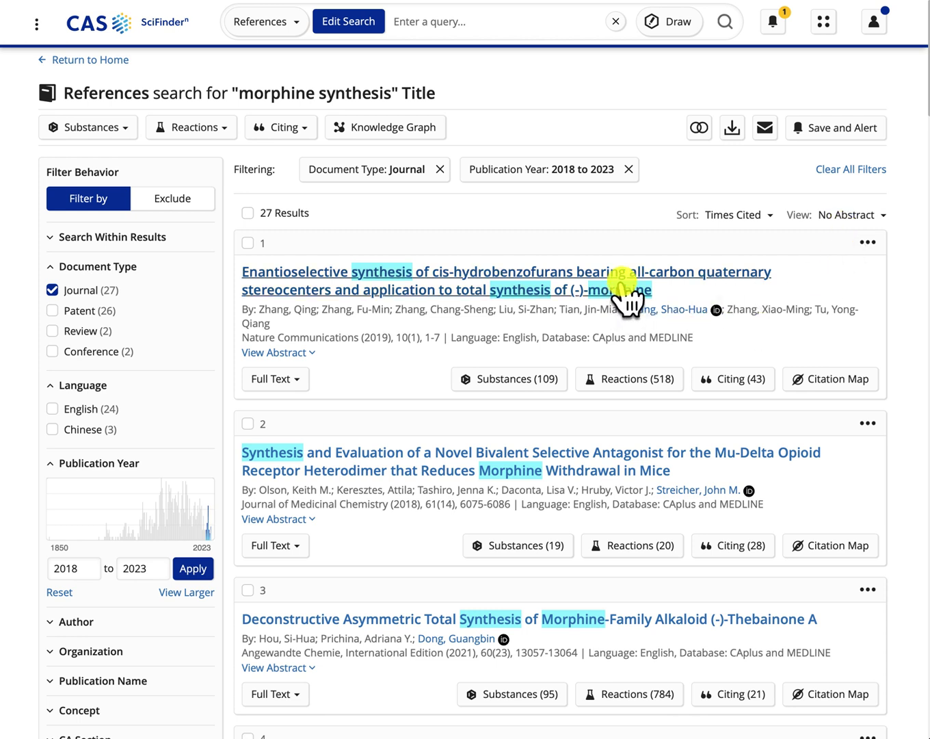
Step: Open the first reference's detail page from the search results and look over its source information, abstract and similar references
left_click(582, 293)
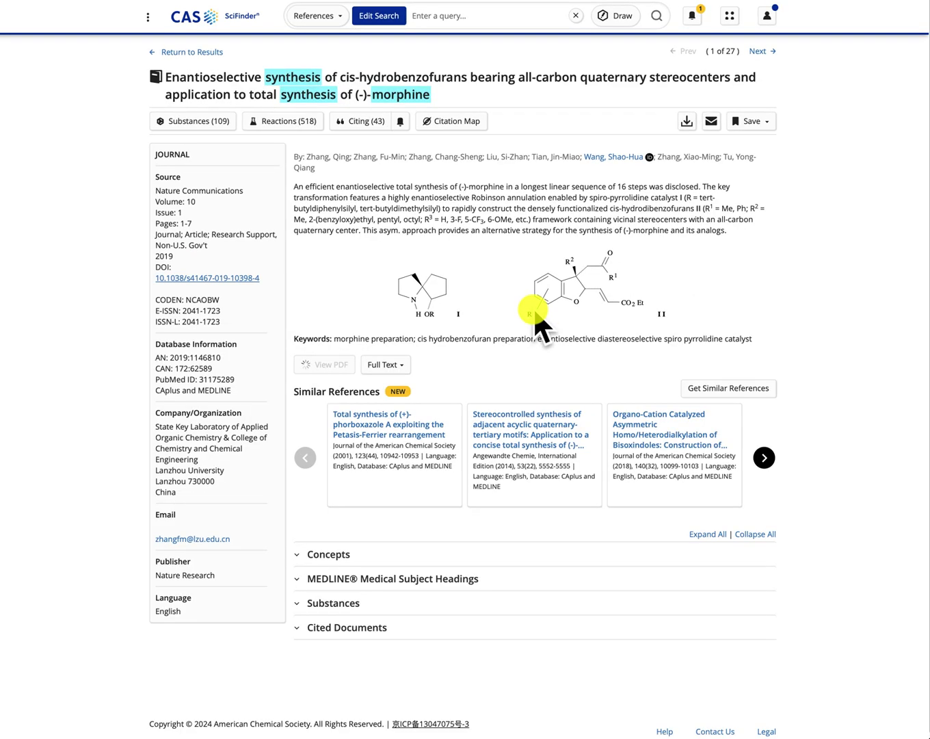
key("ctrl+plus")
key("ctrl+plus")
key("ctrl+plus")
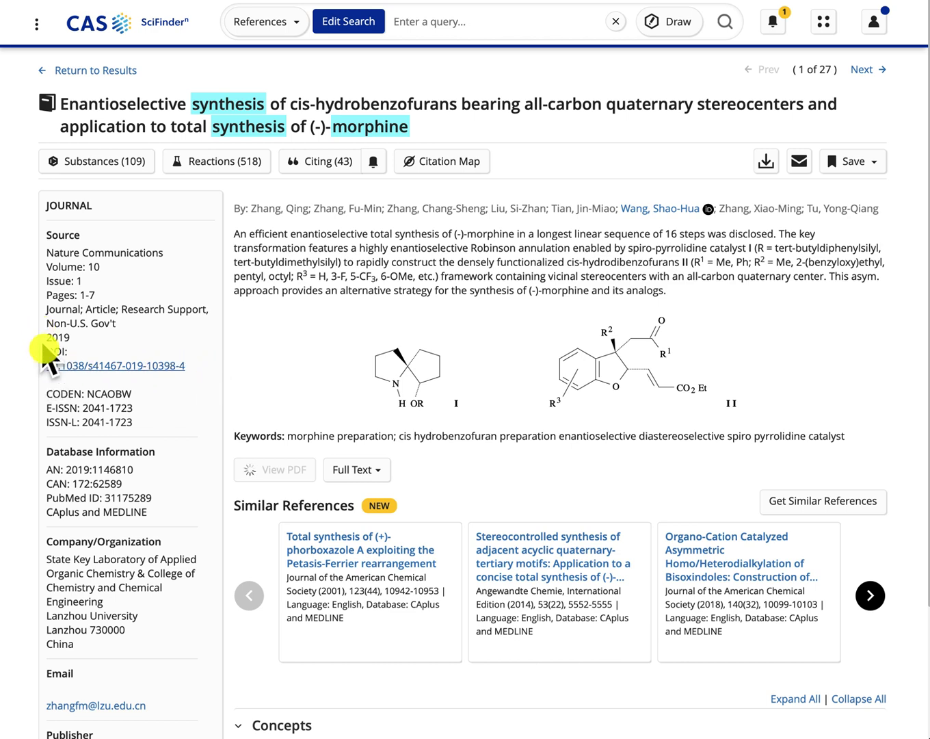
scroll(215, 381, "down", 3)
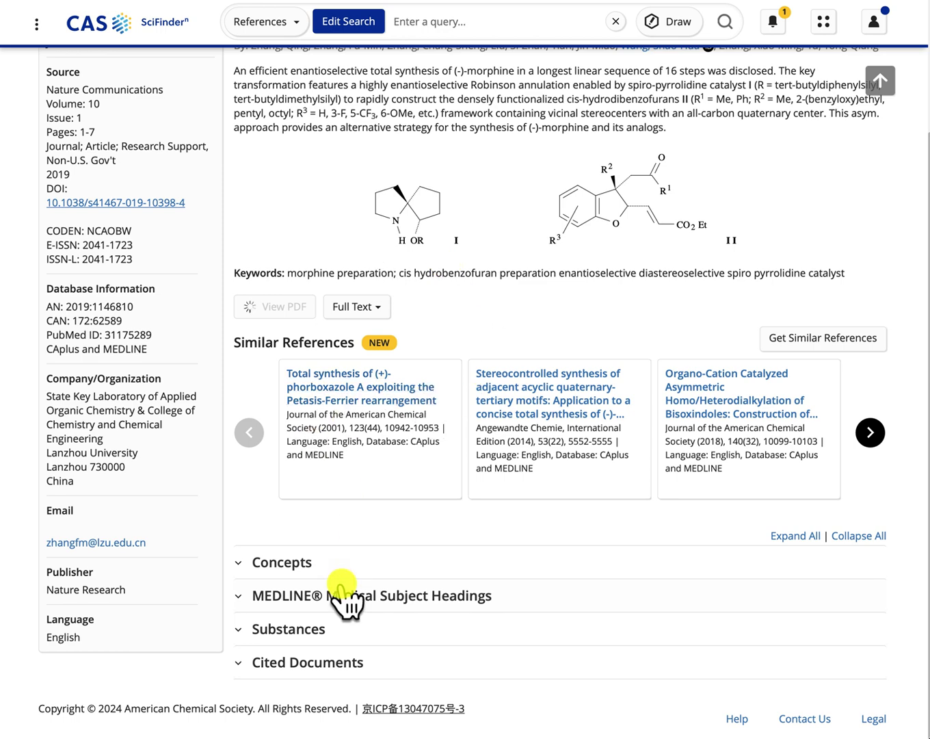
Step: Expand the reference's Cited Documents section, look through the whole list, and return to the filtered search results
left_click(241, 664)
scroll(416, 624, "down", 1)
scroll(411, 622, "down", 2)
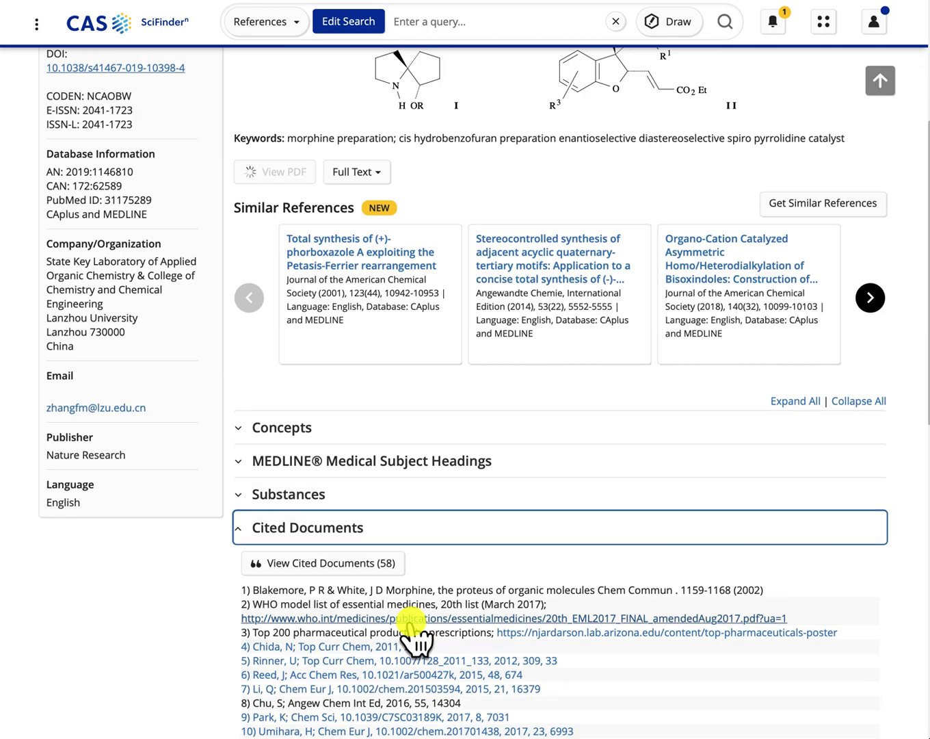
scroll(413, 633, "down", 4)
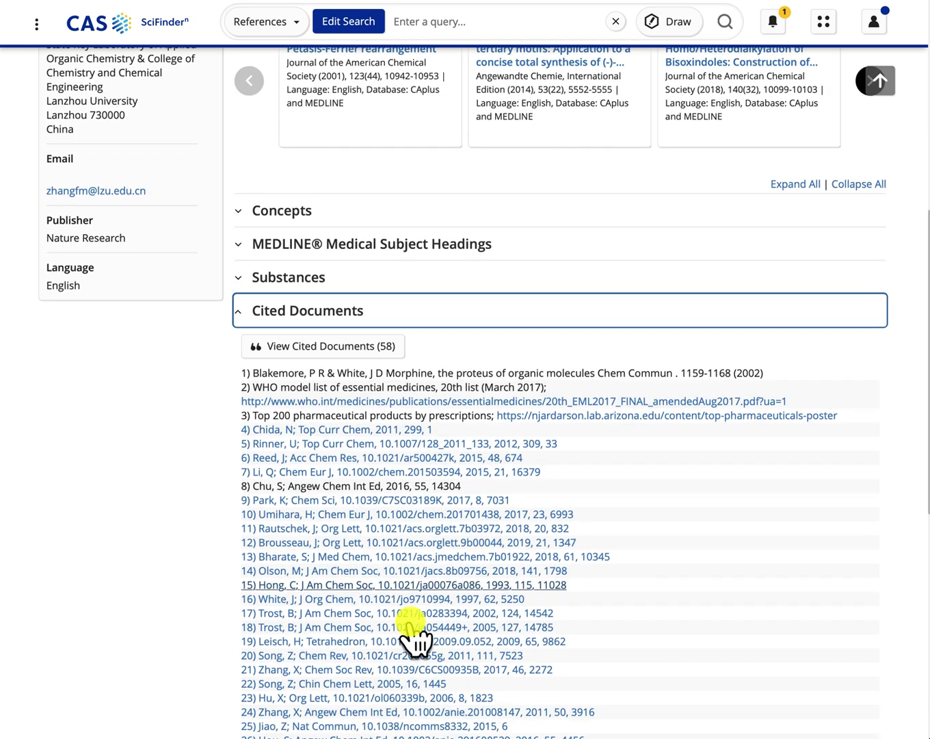
scroll(390, 567, "down", 10)
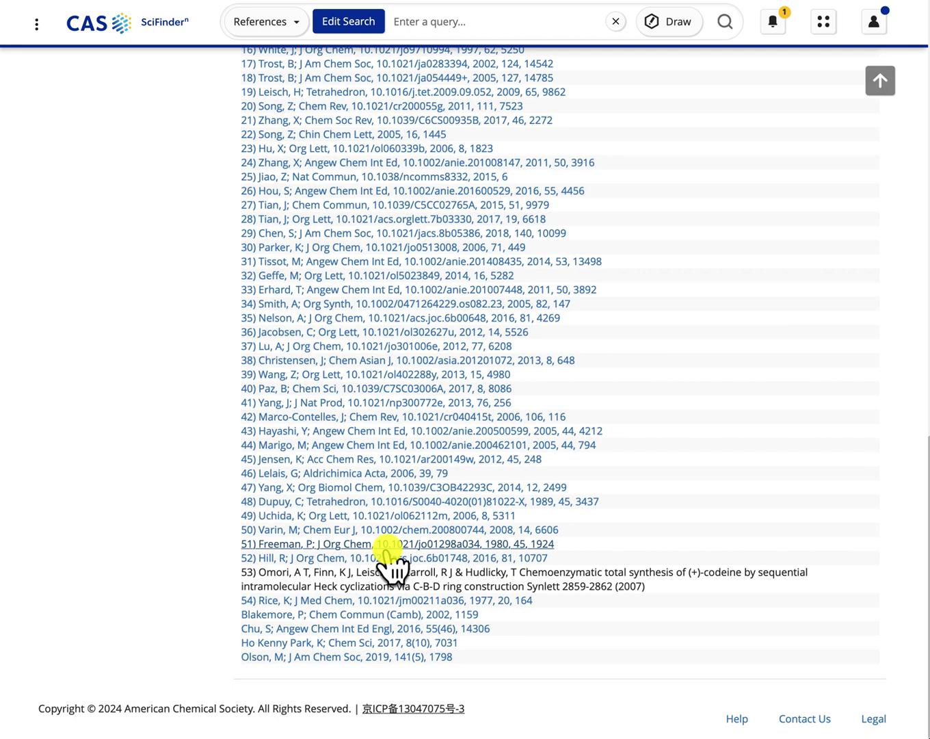
key("Home")
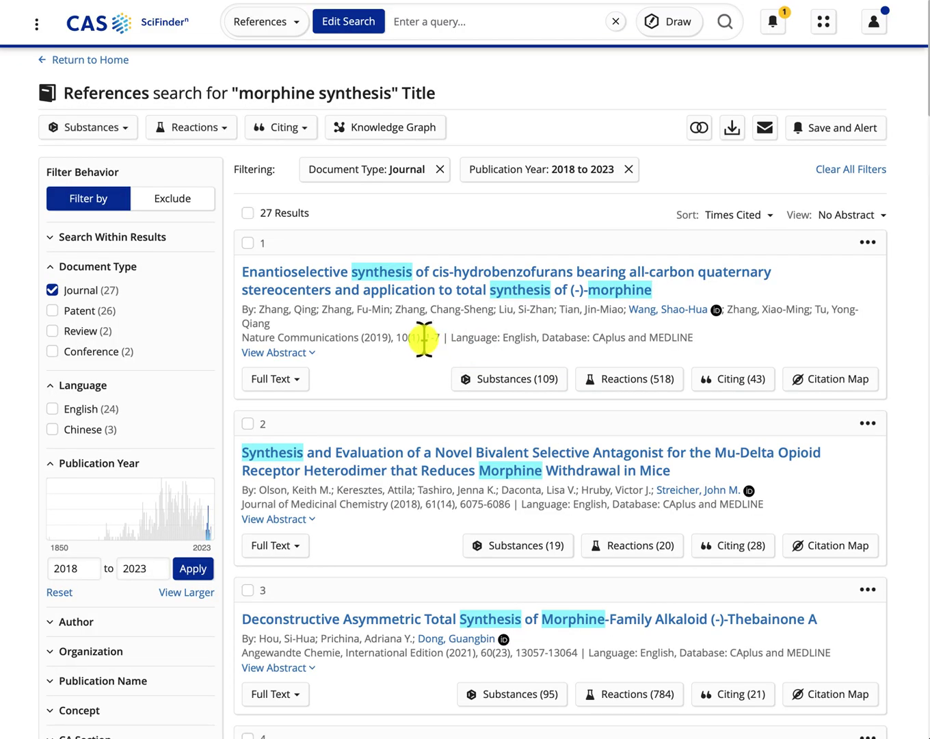
Step: Open the first reference's PDF through the Find It at CSUF full-text option and the library's Get PDF link
left_click(285, 381)
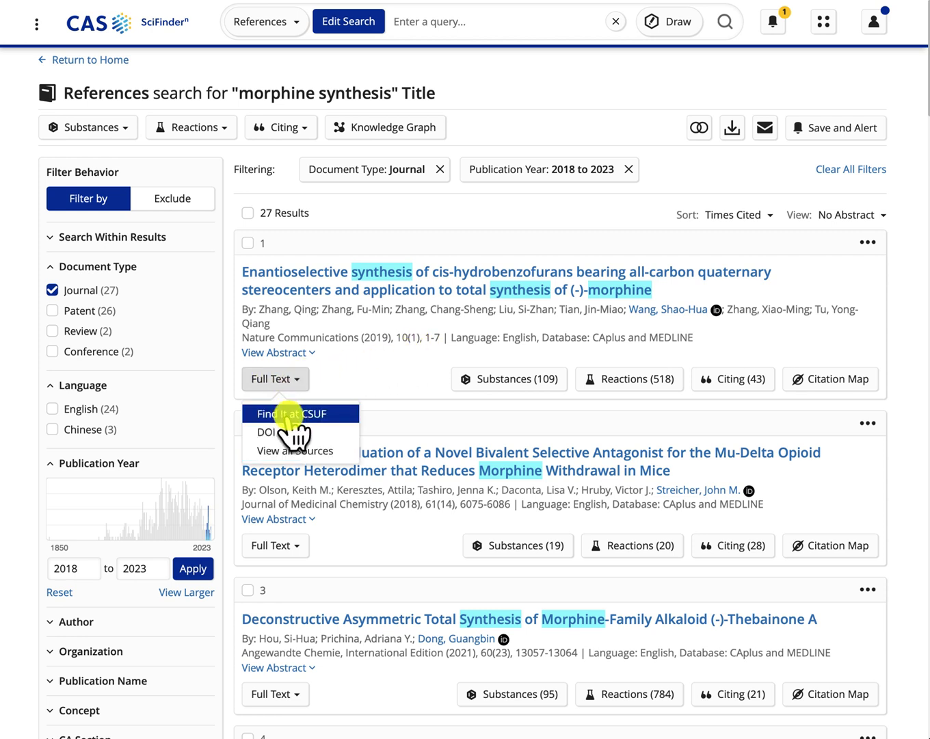
left_click(291, 414)
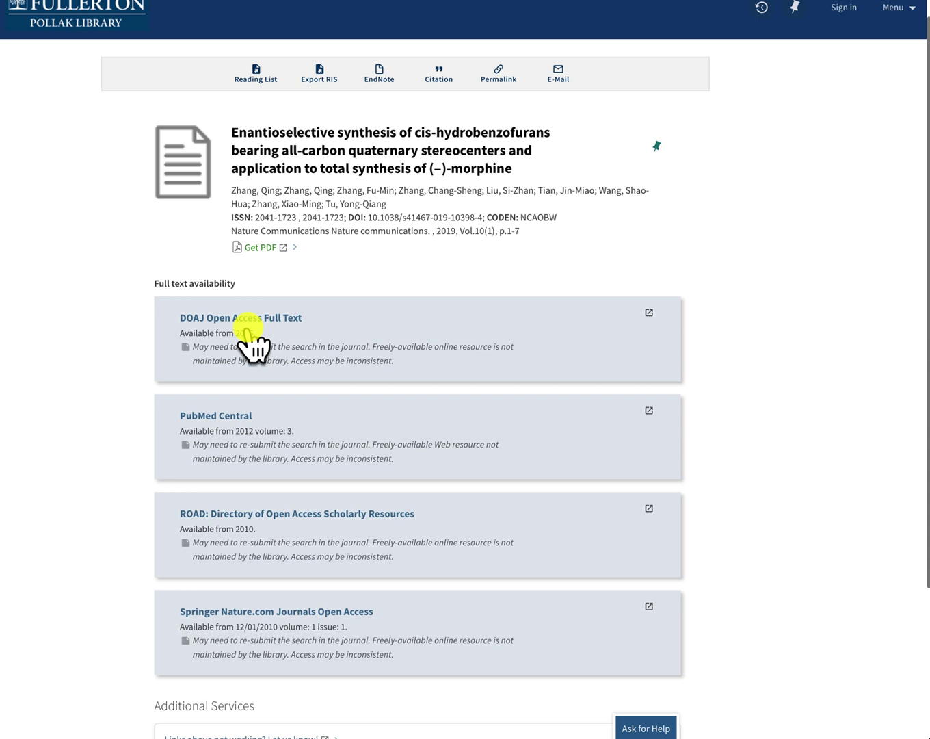
left_click(260, 249)
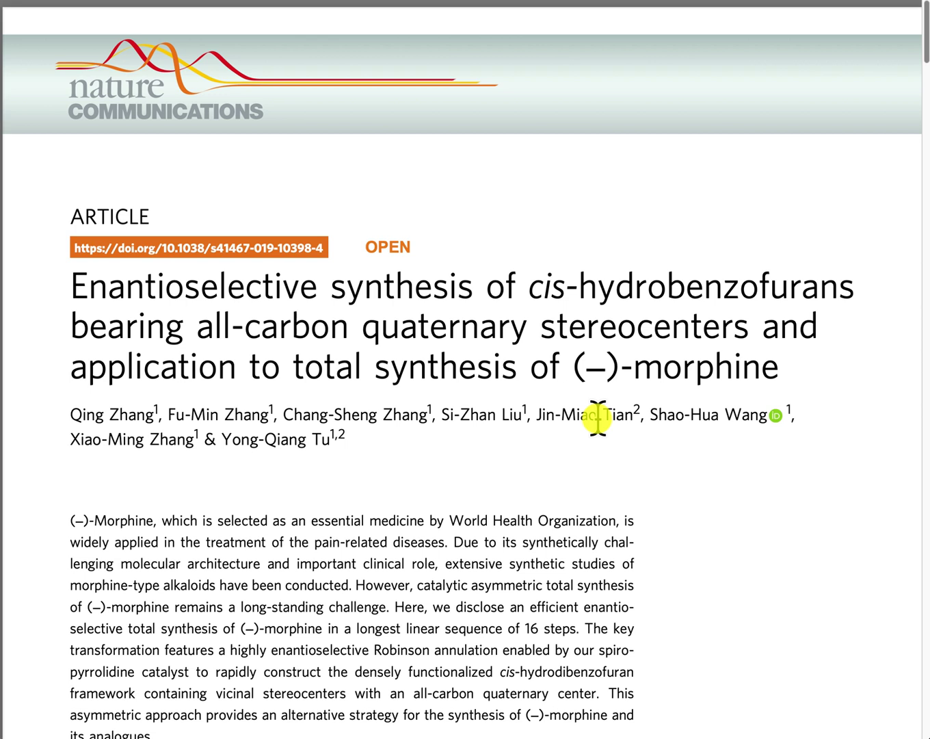
Step: Highlight the article's title and then its abstract text on the first page of the PDF
scroll(598, 415, "down", 20)
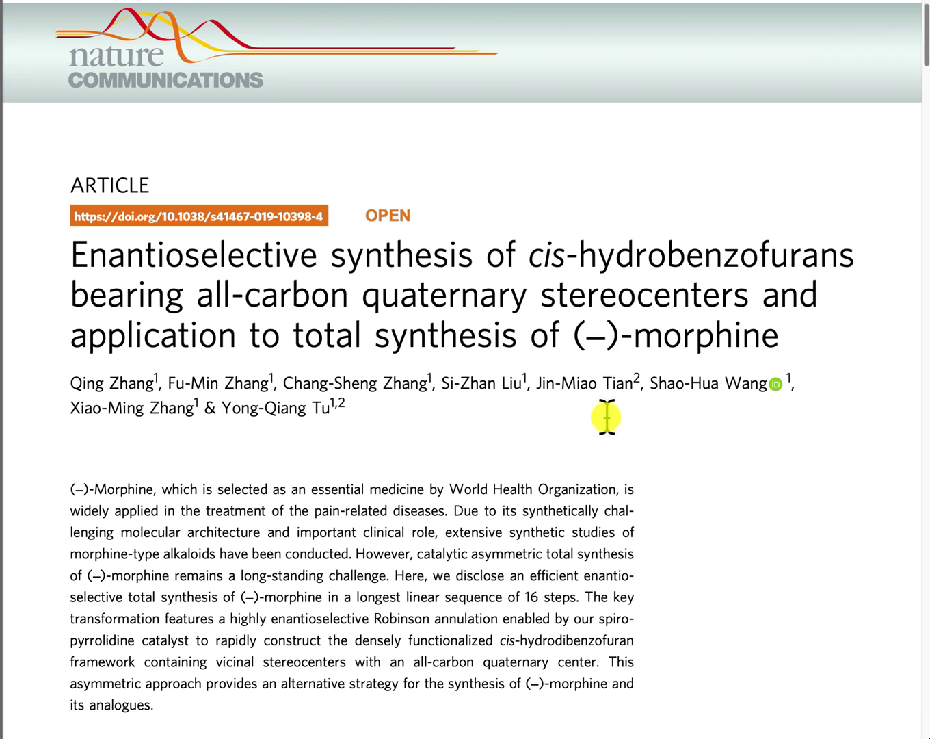
scroll(606, 414, "up", 20)
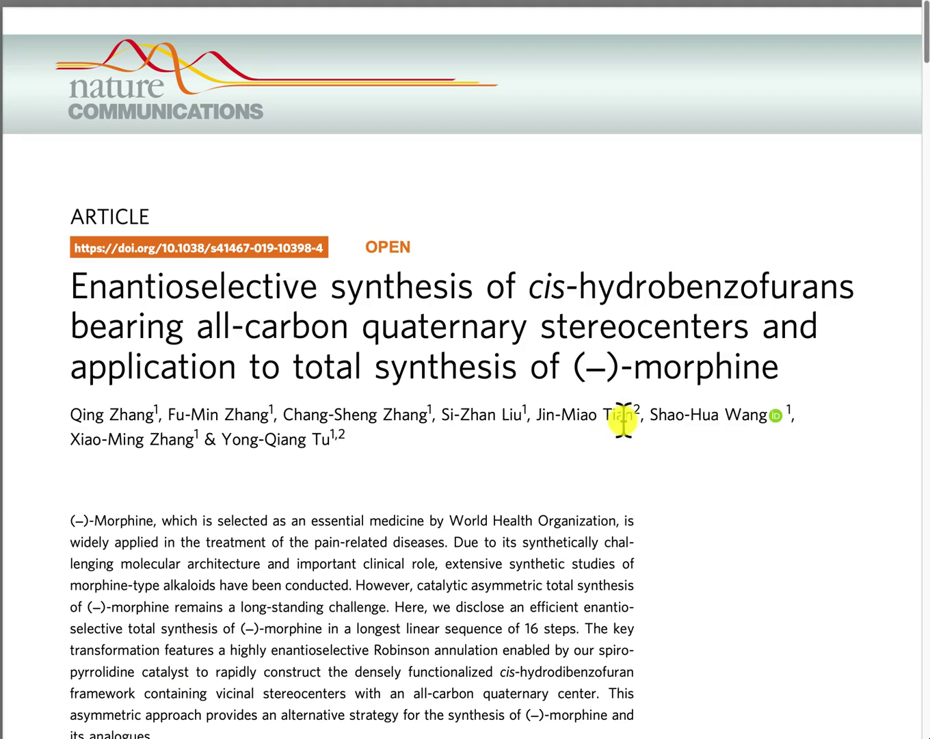
scroll(620, 417, "down", 1)
scroll(624, 420, "down", 1)
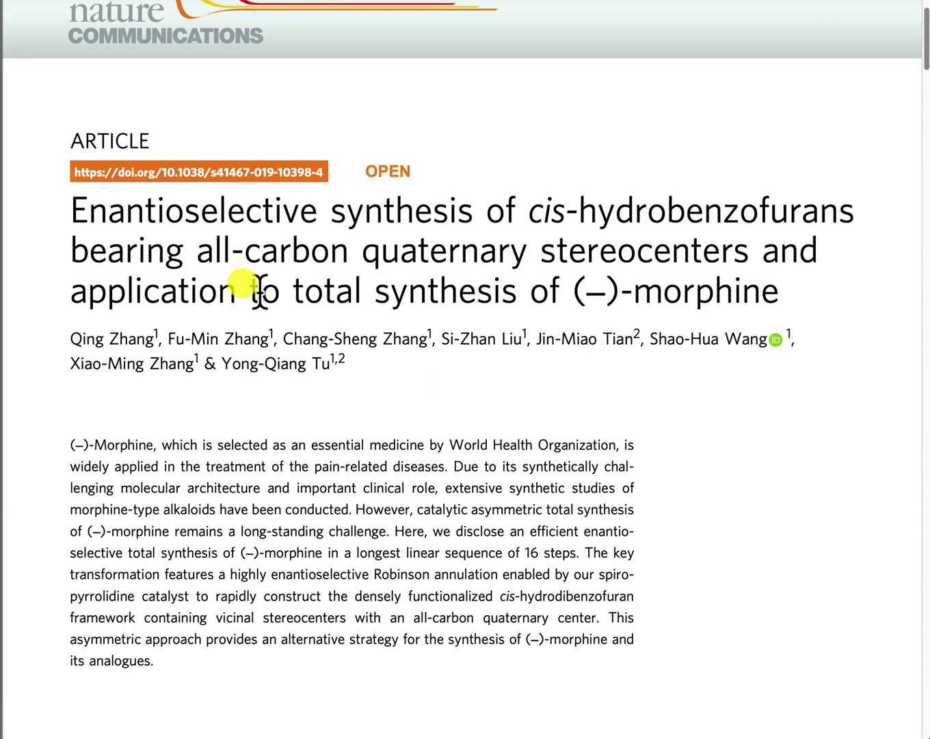
left_click_drag(64, 210, 801, 293)
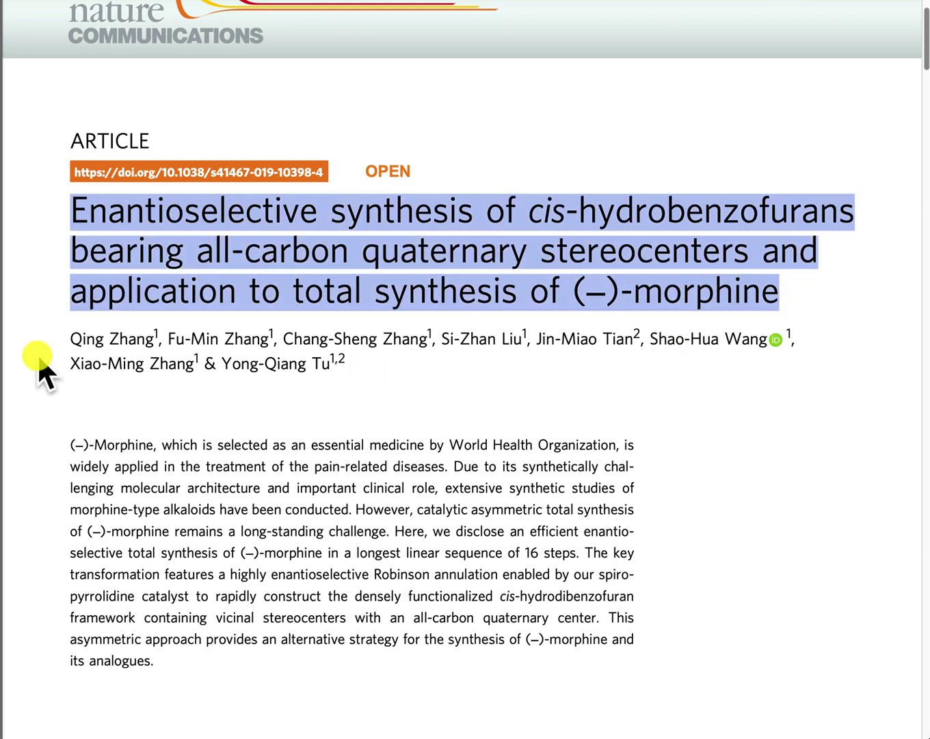
scroll(342, 370, "down", 2)
left_click_drag(166, 518, 43, 284)
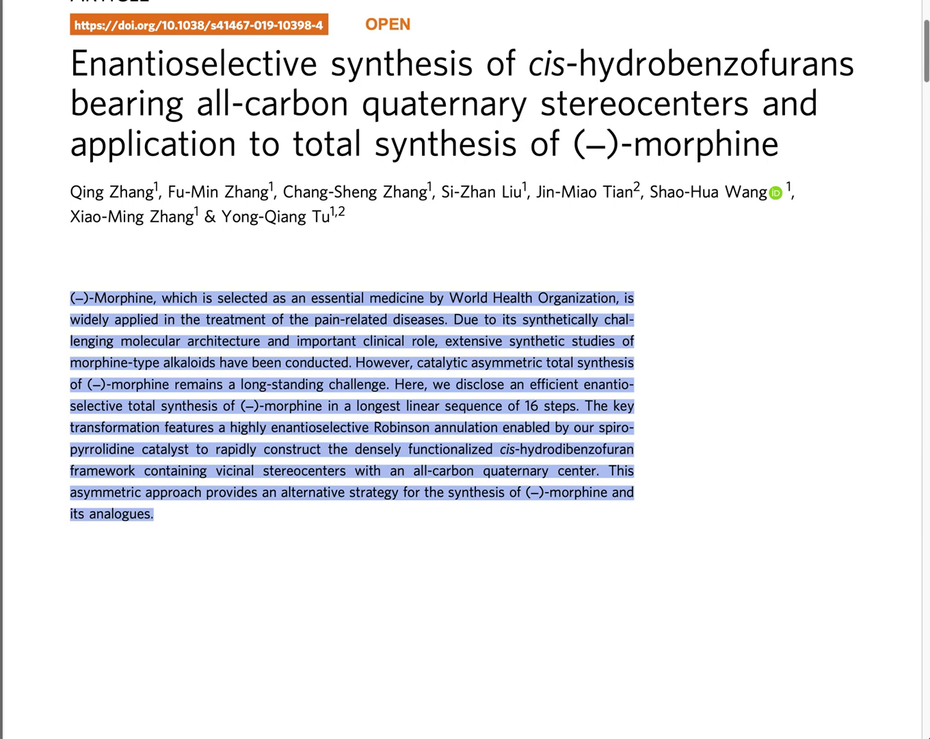
Step: Look through the article's introduction, results, synthesis figures, catalyst table, discussion and methods
scroll(564, 511, "down", 10)
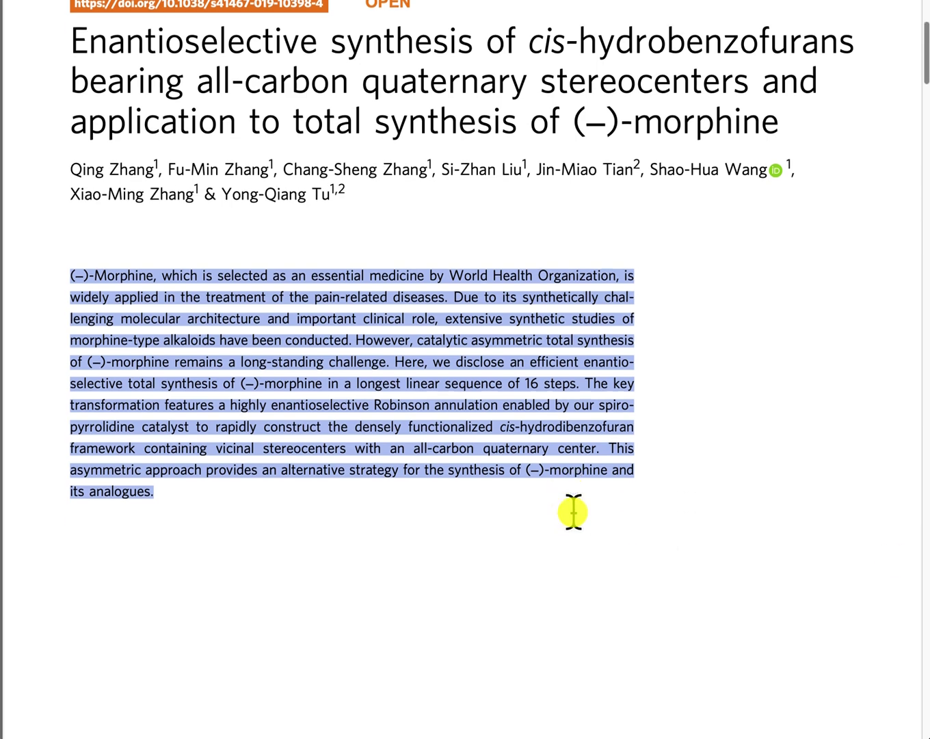
scroll(573, 512, "down", 5)
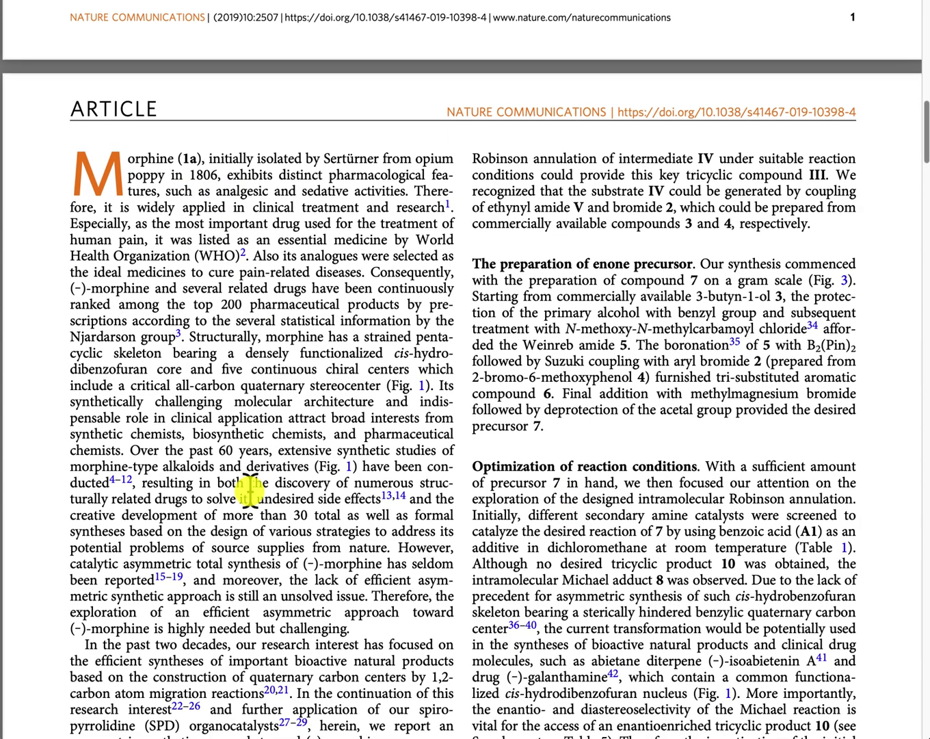
scroll(250, 491, "down", 3)
scroll(250, 487, "down", 1)
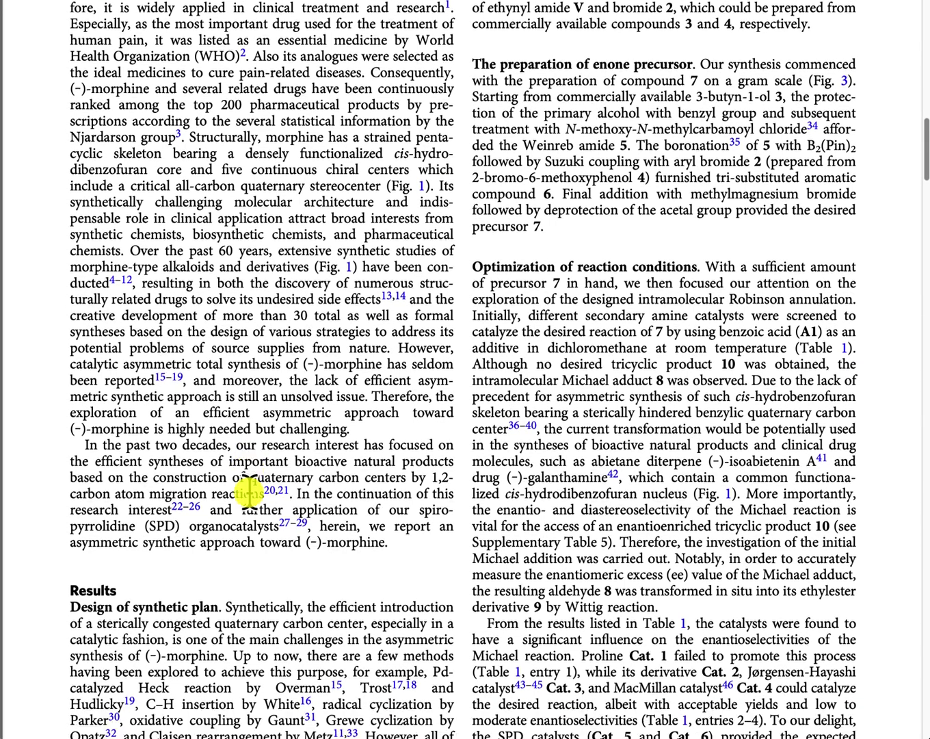
scroll(247, 492, "down", 2)
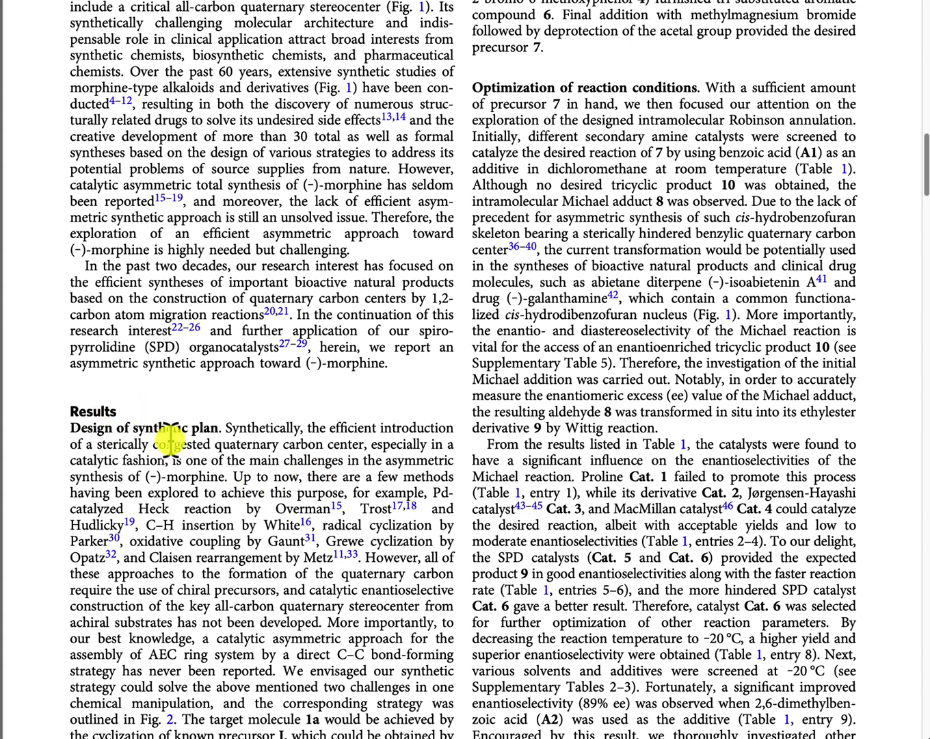
scroll(170, 441, "down", 4)
scroll(169, 438, "down", 10)
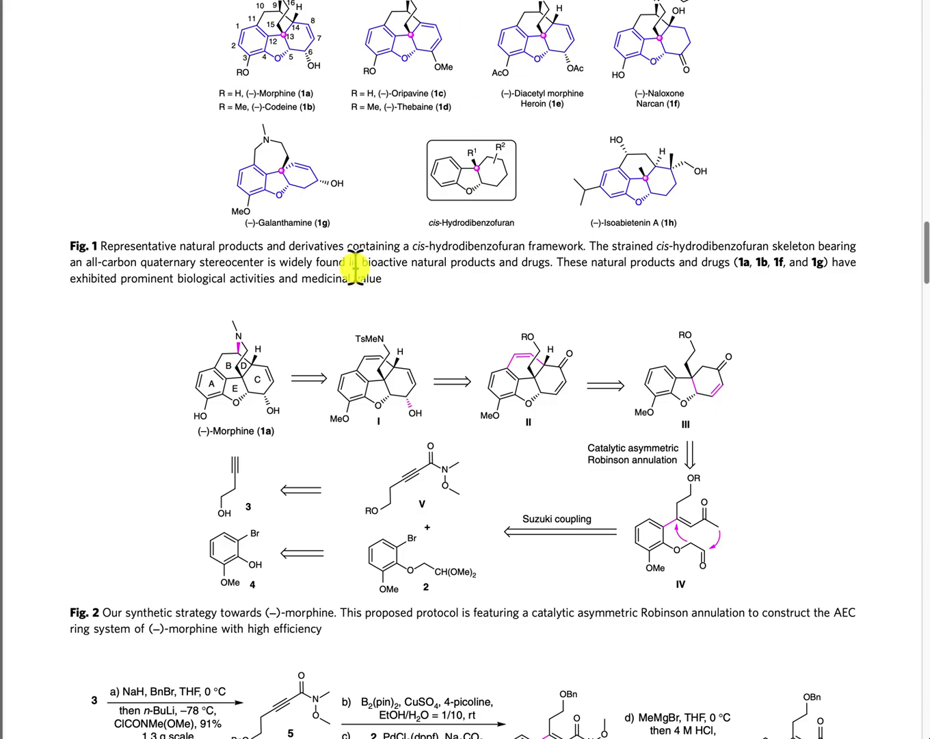
scroll(359, 267, "down", 16)
scroll(359, 267, "down", 6)
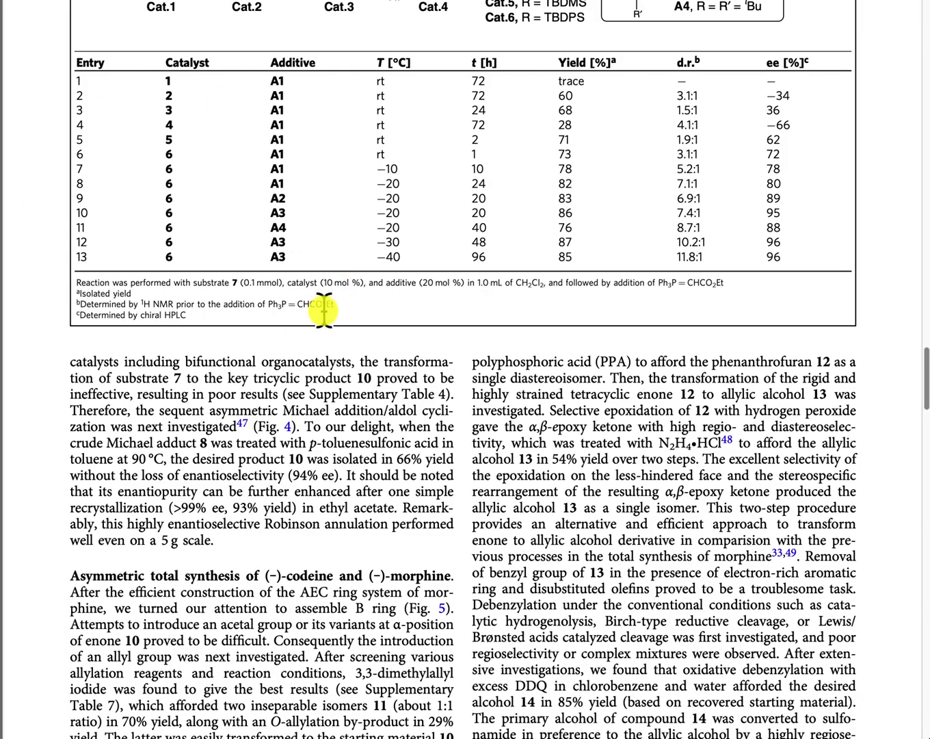
scroll(321, 312, "down", 10)
scroll(322, 308, "down", 10)
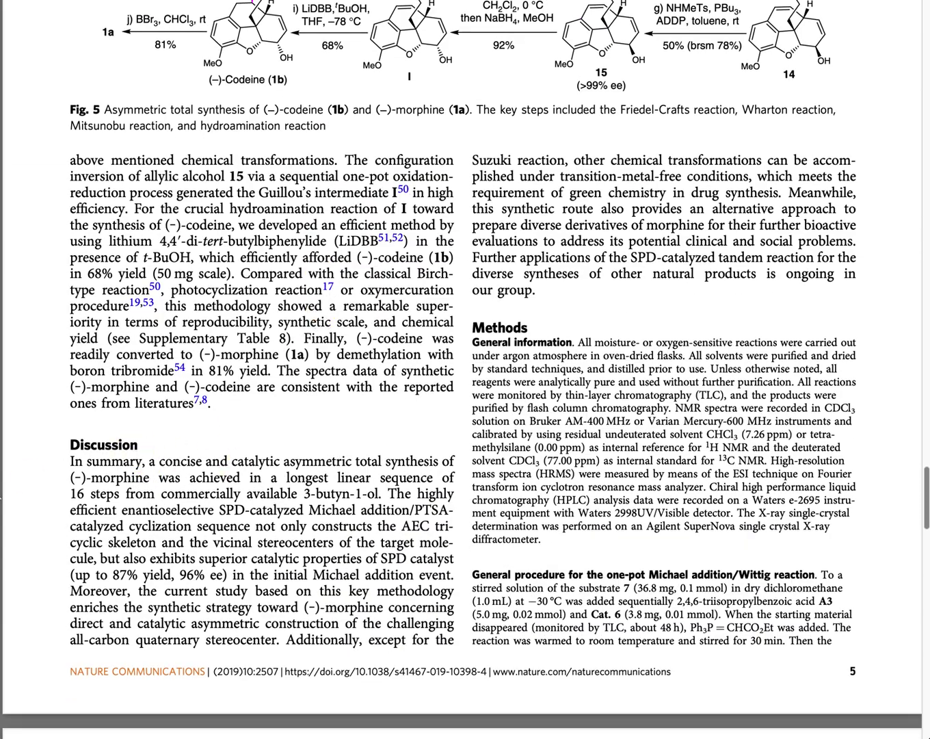
scroll(222, 486, "down", 2)
scroll(224, 485, "down", 1)
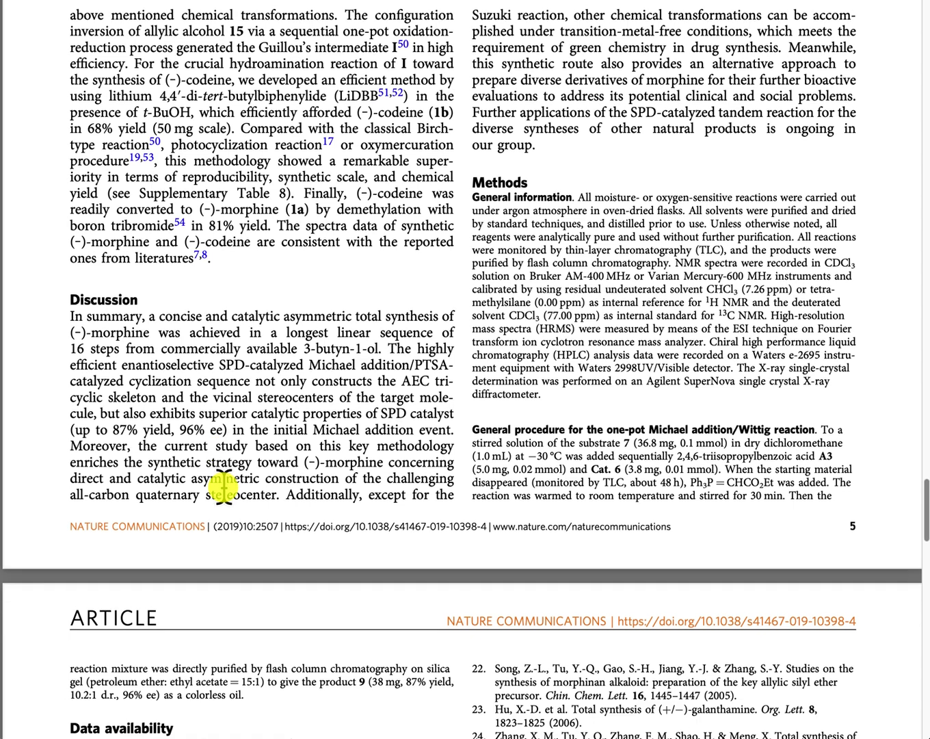
scroll(222, 486, "up", 2)
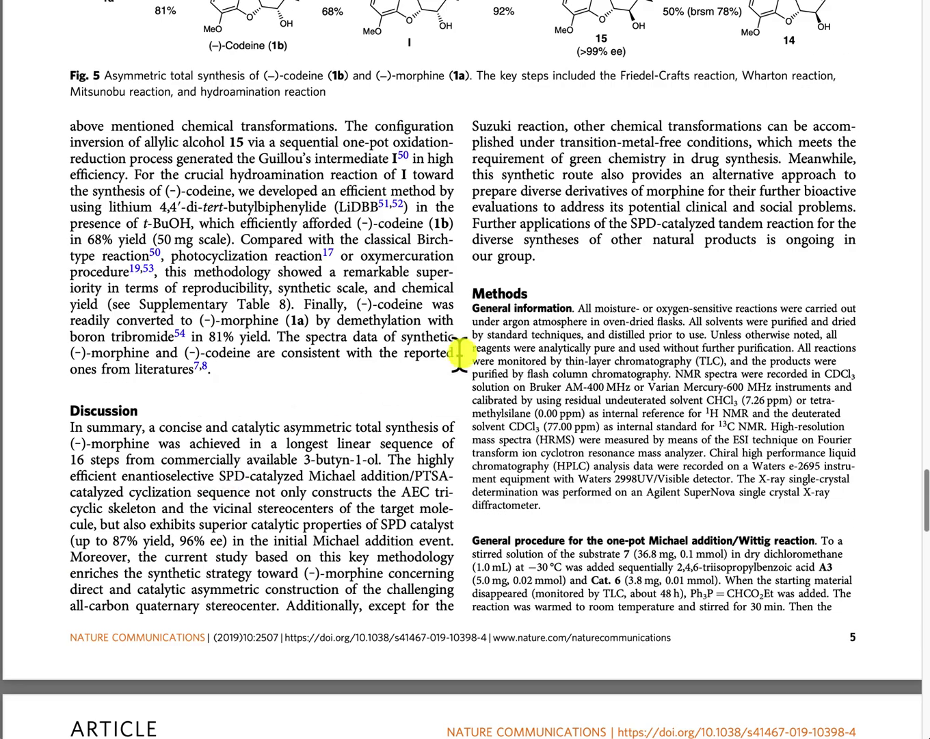
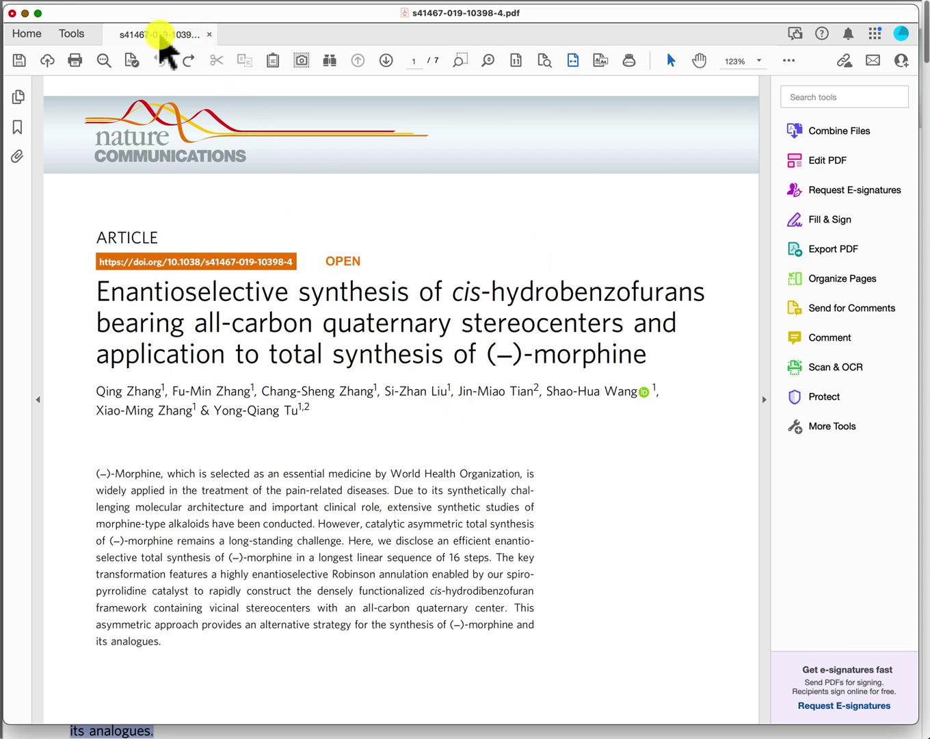
Step: In Adobe Acrobat, add the Redact tool to the available tool shortcuts and return to the article PDF
left_click(74, 34)
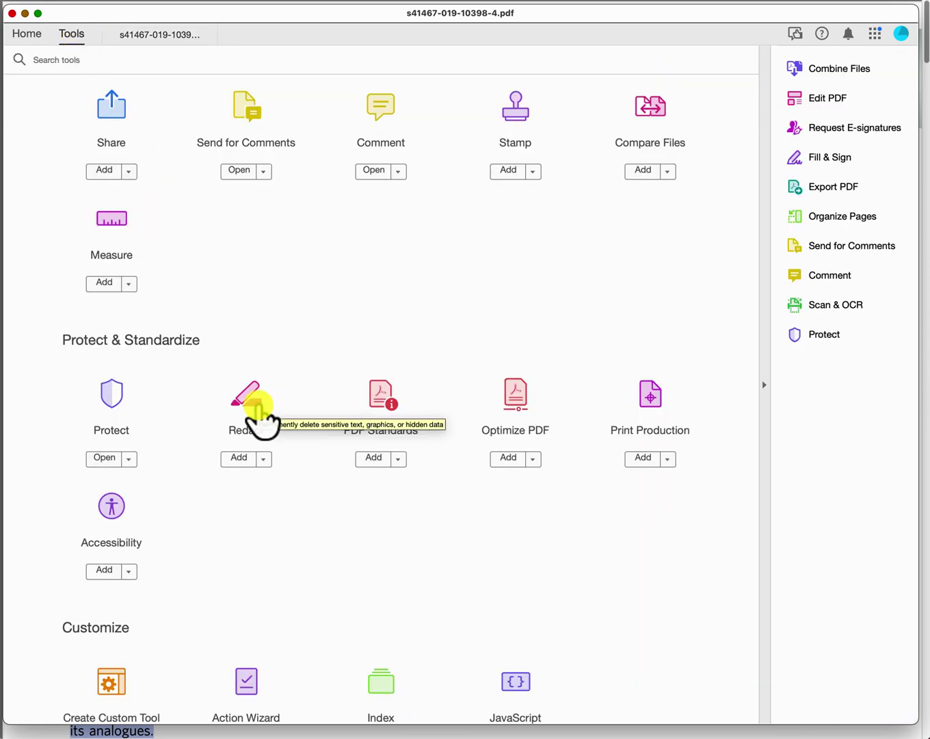
scroll(264, 421, "down", 2)
scroll(263, 422, "up", 4)
scroll(267, 424, "down", 5)
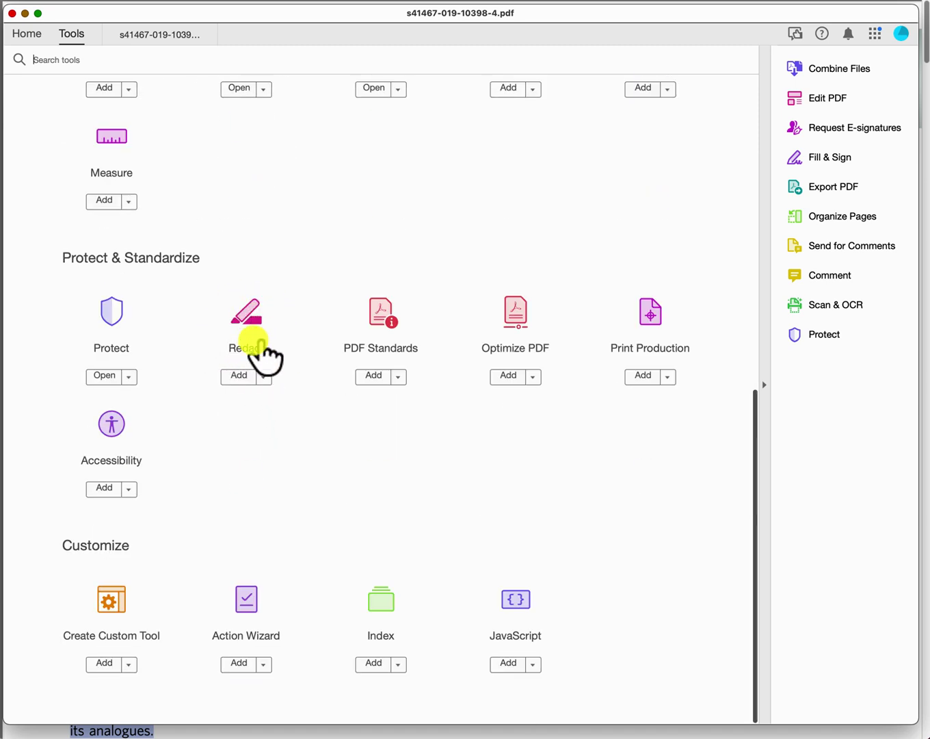
left_click(241, 377)
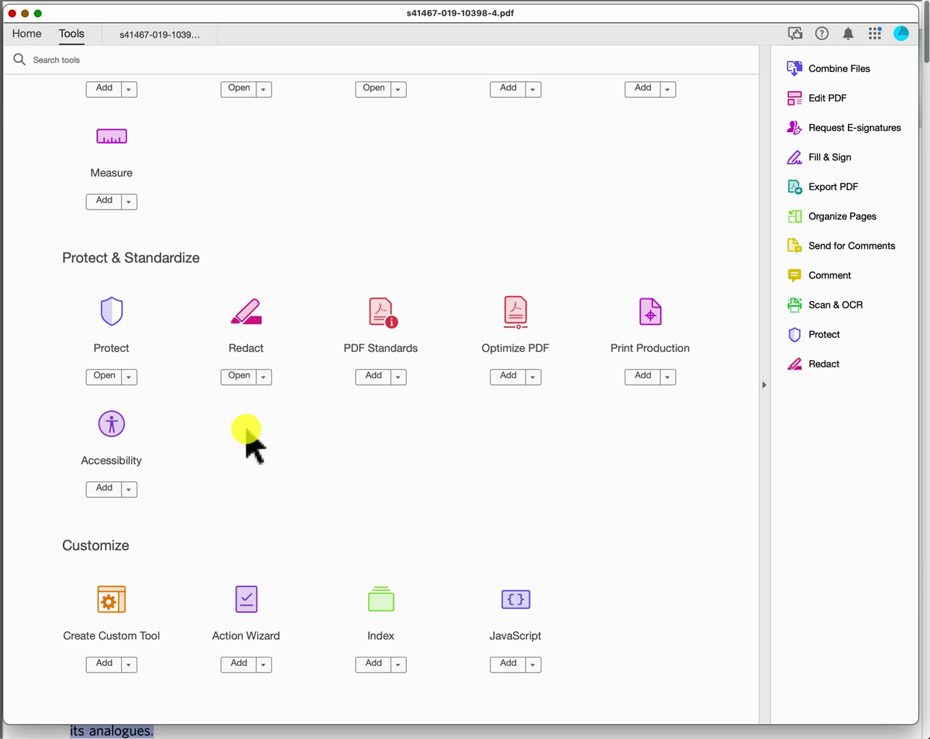
scroll(247, 431, "up", 2)
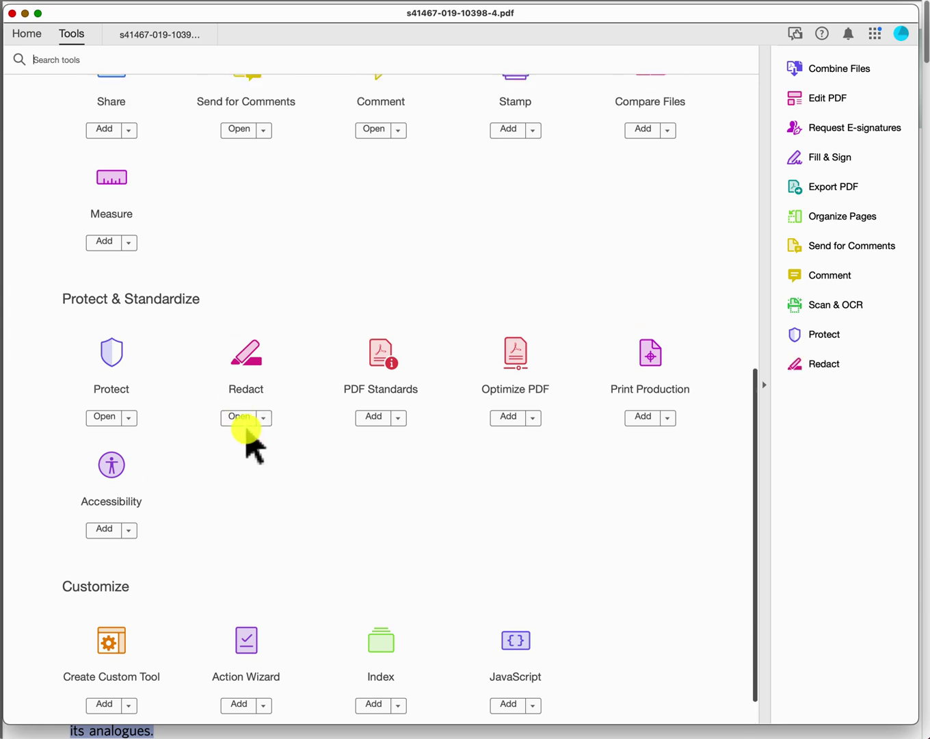
left_click(181, 35)
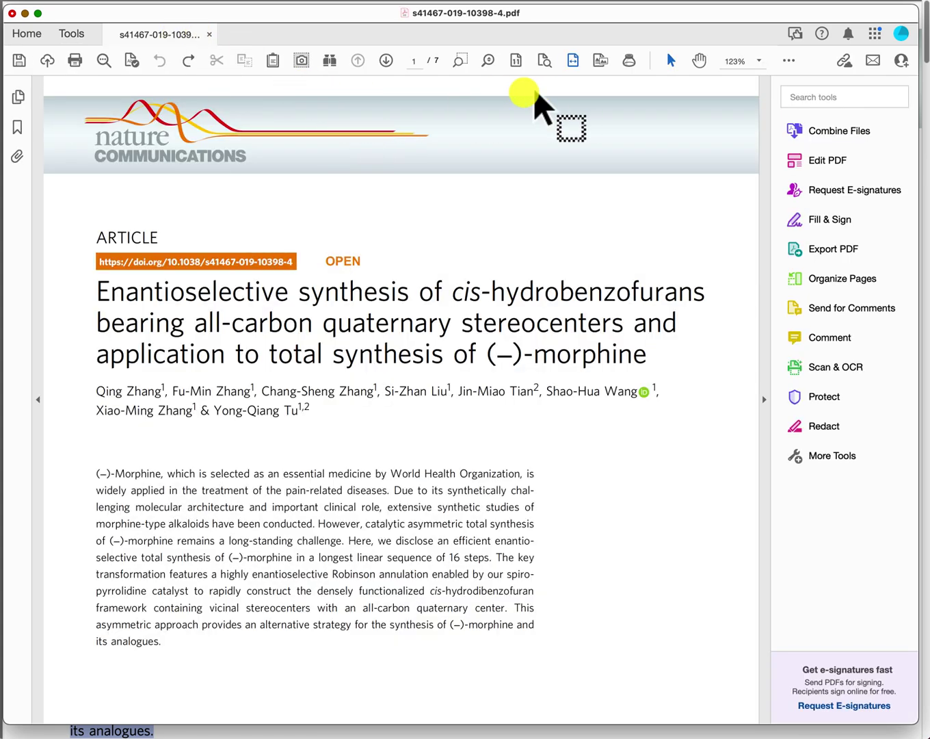
Step: Start the Redact tool on the article and bring up the properties for redacting text and images
left_click(67, 34)
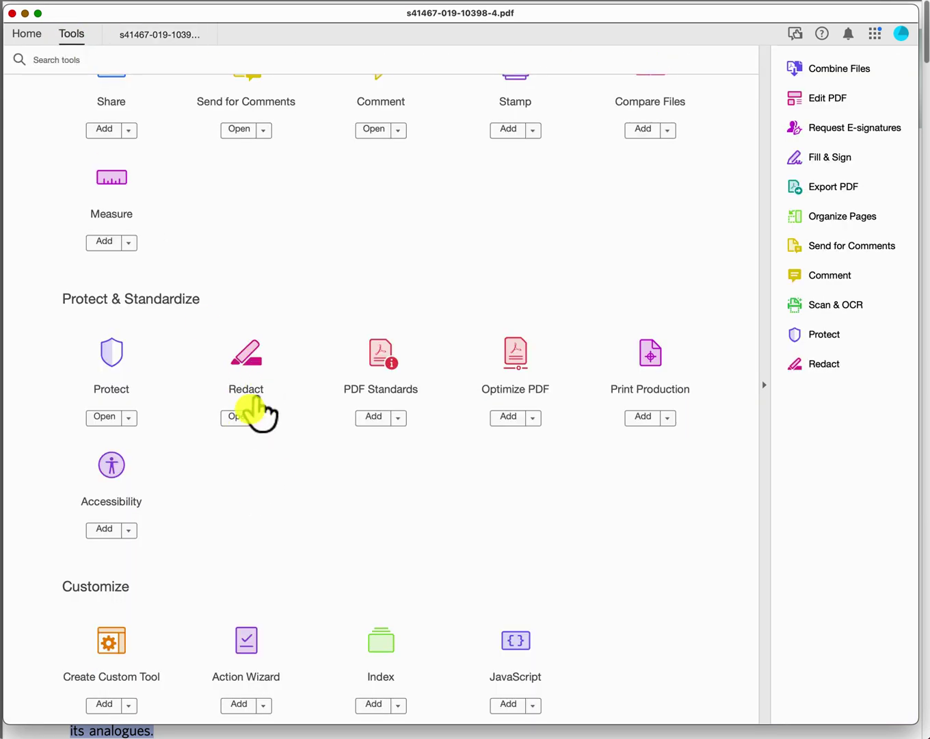
left_click(240, 417)
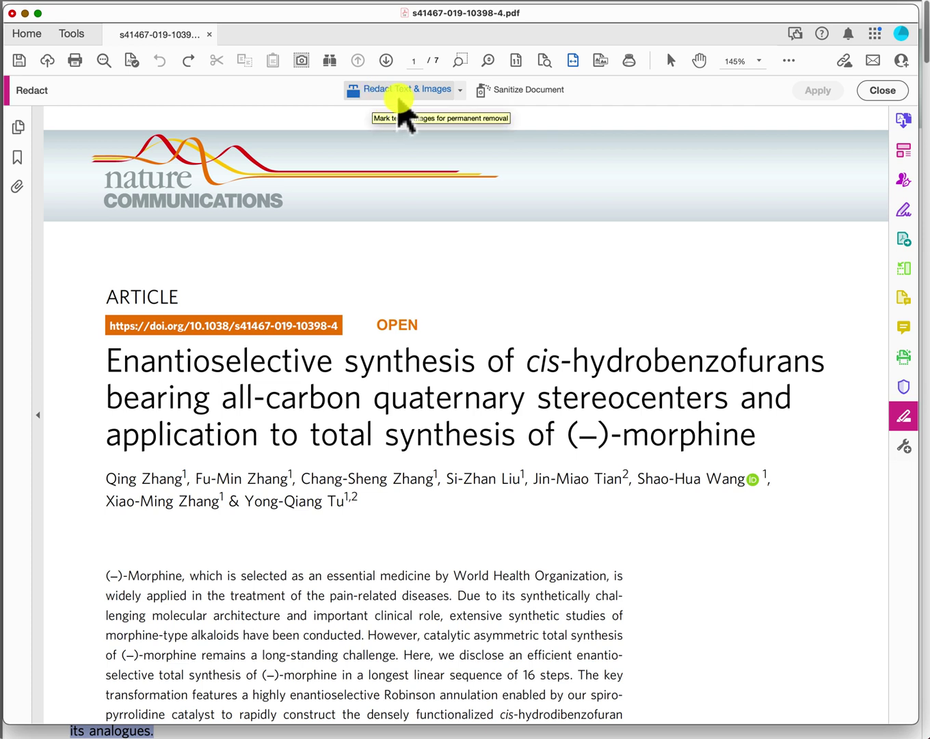
left_click(460, 91)
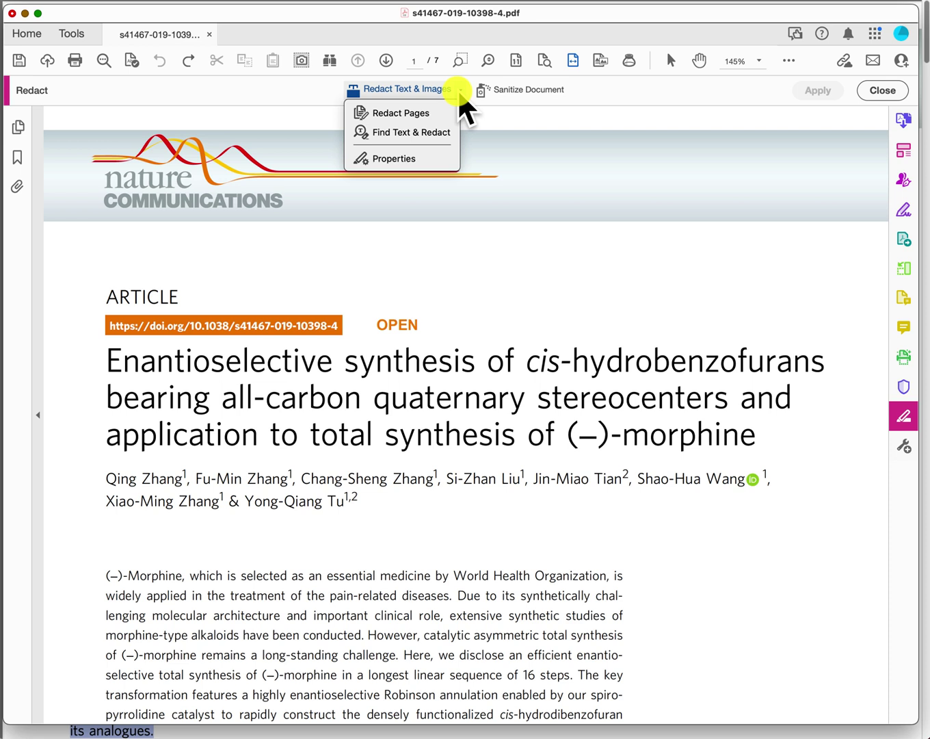
left_click(412, 160)
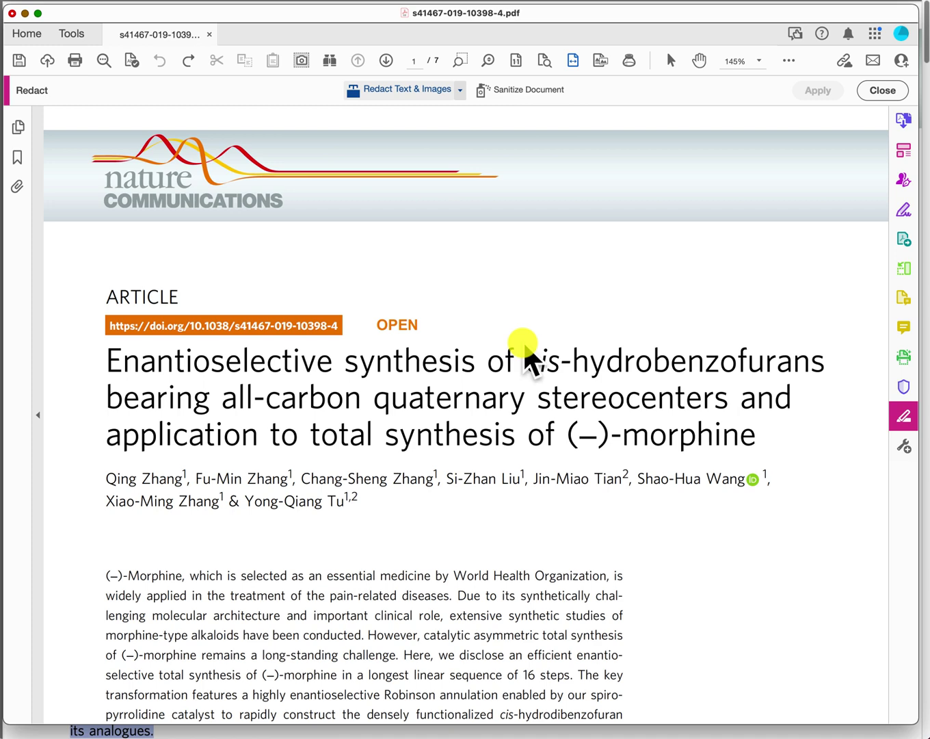
left_click_drag(795, 195, 495, 90)
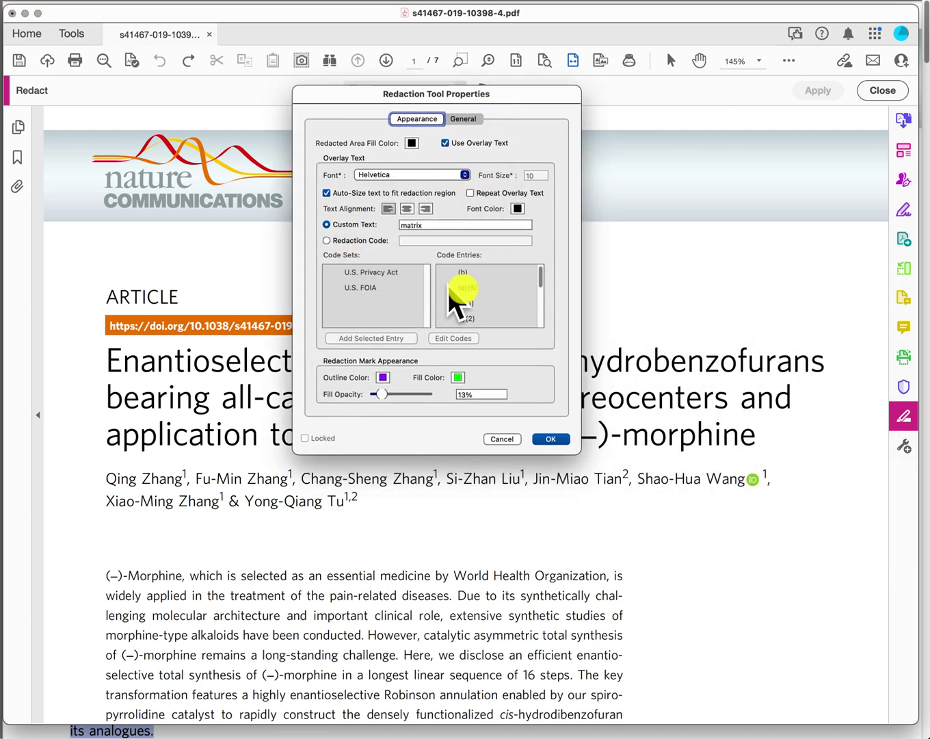
Step: Examine the pencil and spectrum colour pickers offered for the redaction mark's outline colour
left_click(382, 377)
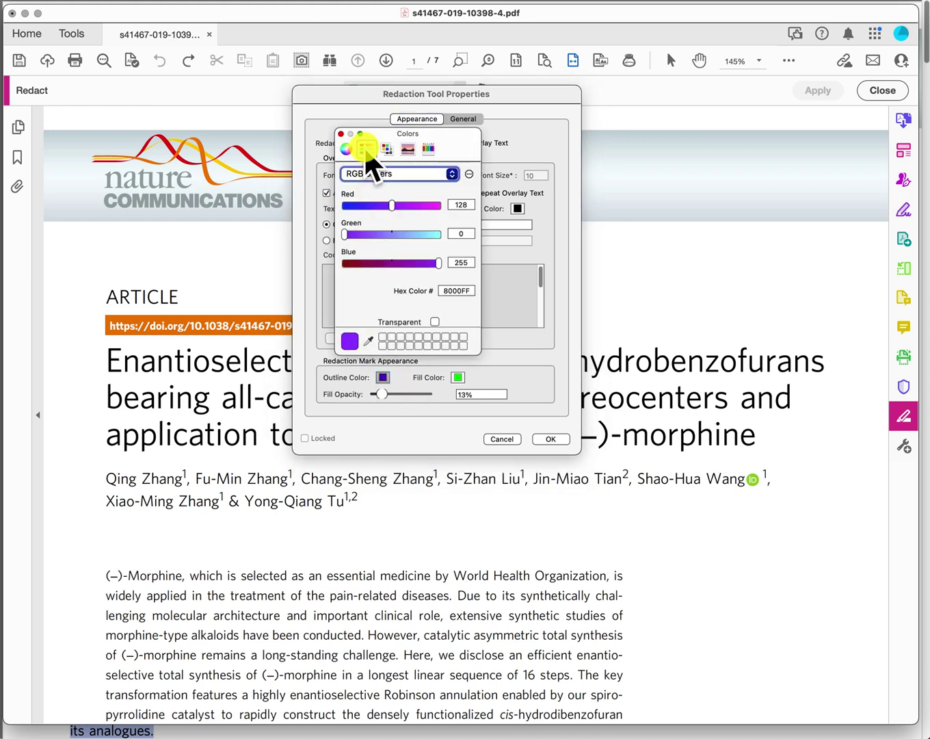
left_click(427, 148)
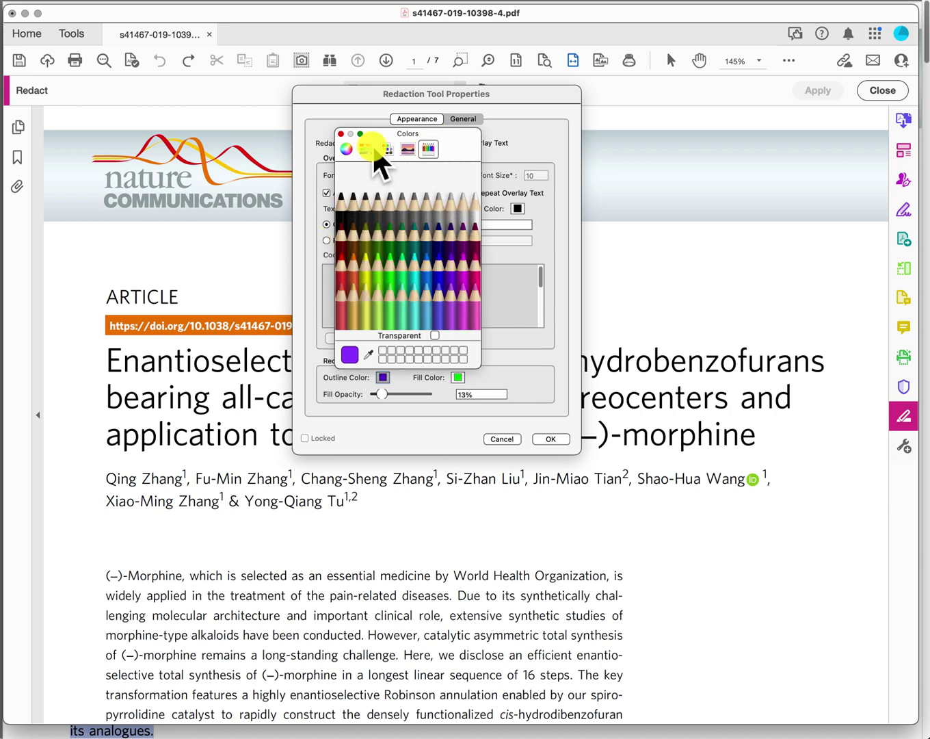
left_click(407, 148)
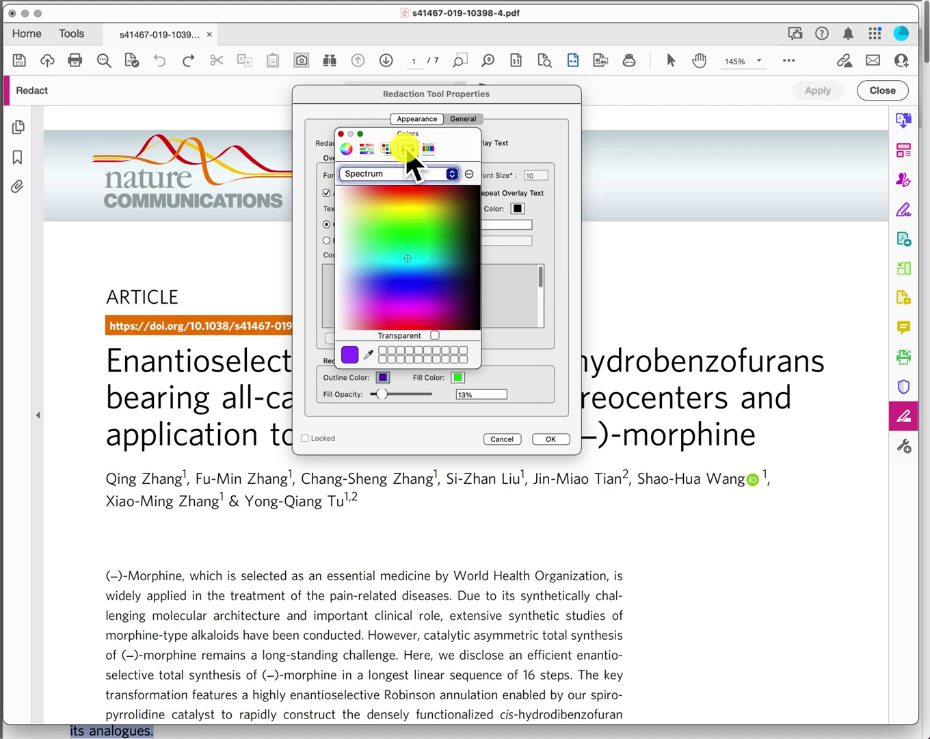
left_click(341, 134)
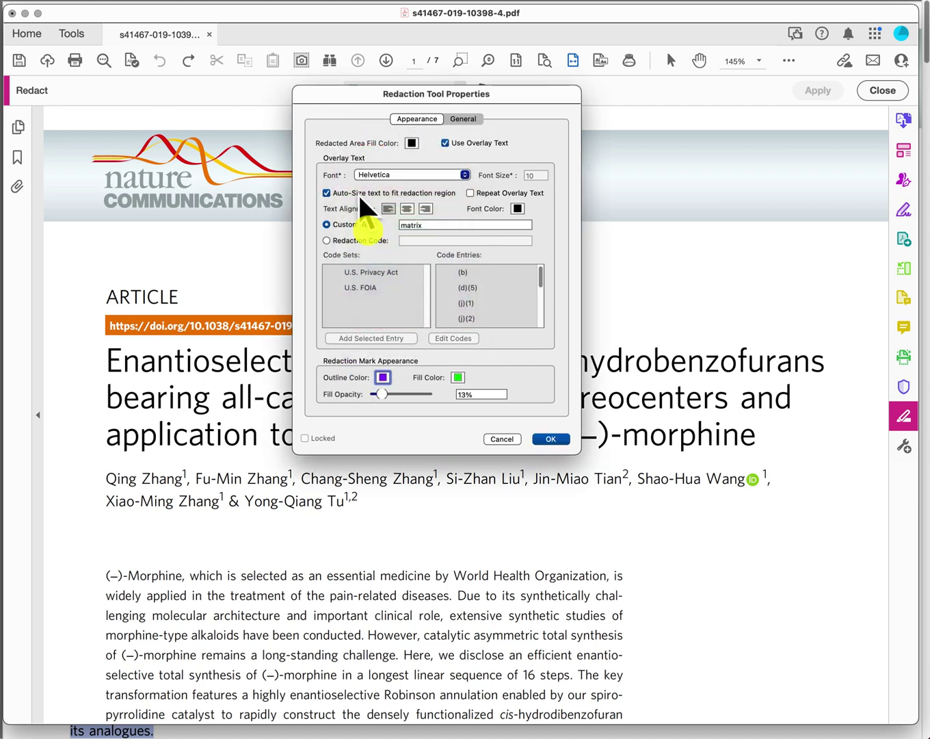
Step: Set the redaction mark's fill colour to yellow, hex E6FF06, by raising the red value to 230
left_click(458, 376)
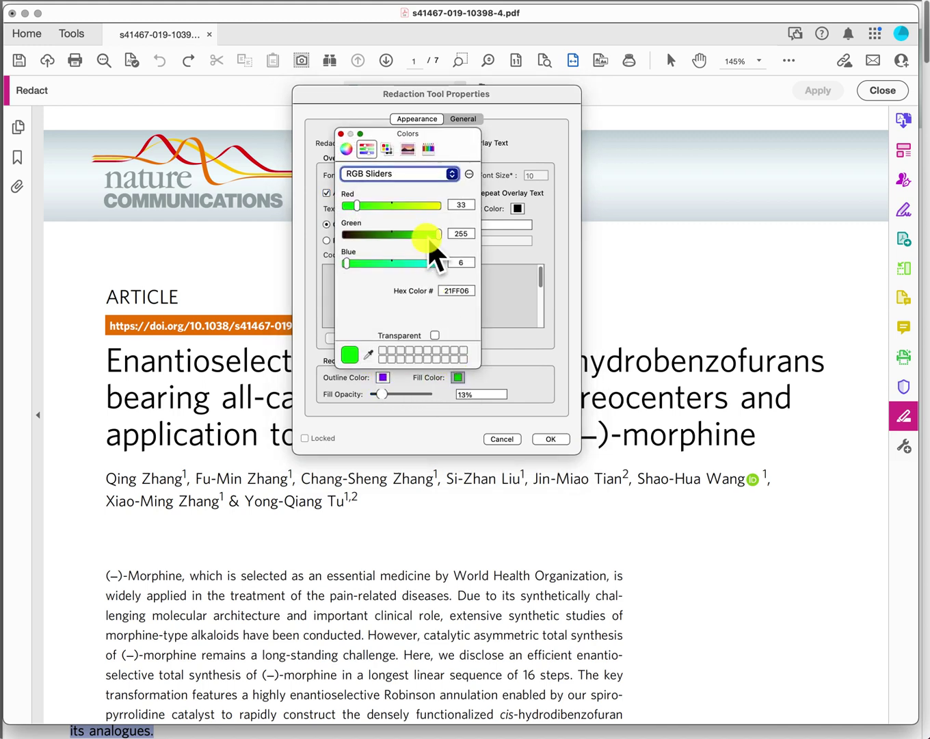
left_click_drag(355, 206, 430, 213)
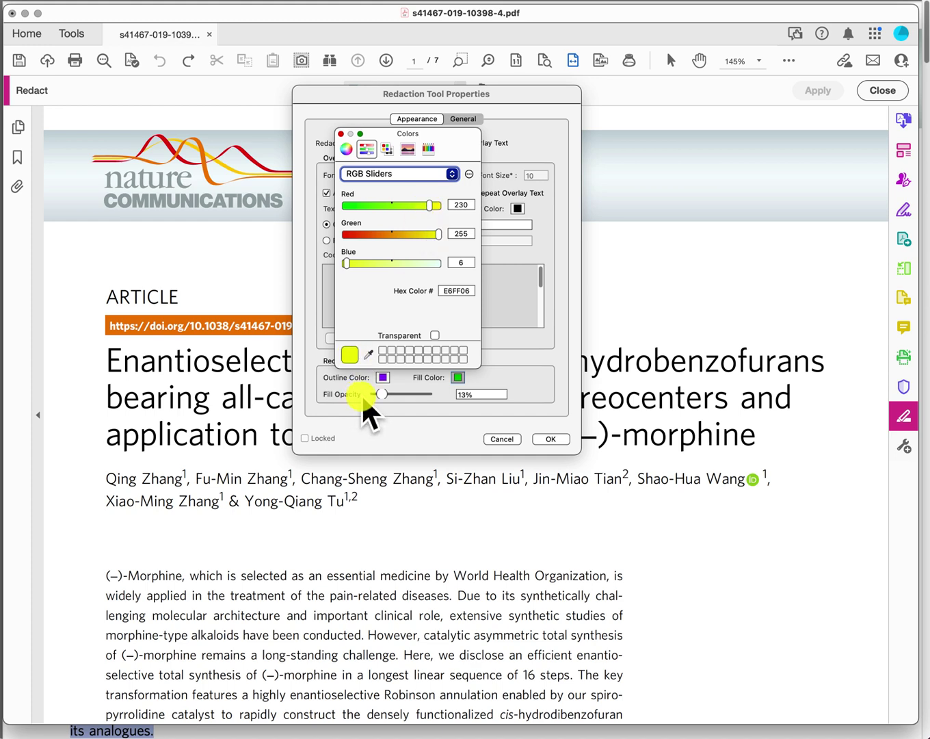
left_click(340, 134)
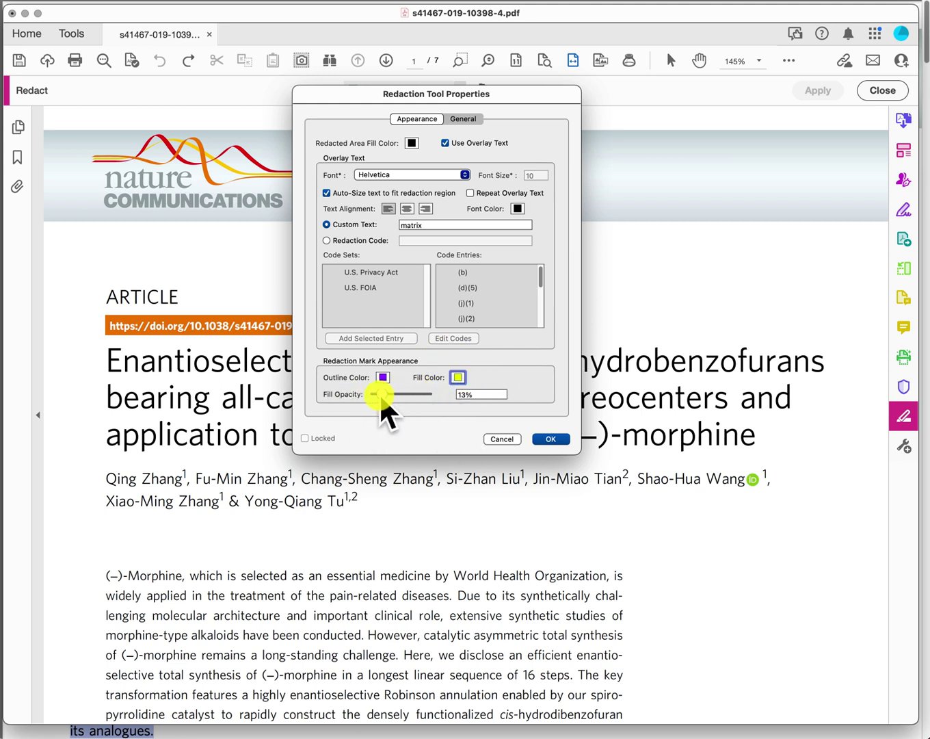
Step: Set the redaction mark's fill opacity to 20% and accept the redaction tool properties
left_click_drag(380, 393, 419, 396)
left_click(465, 395)
left_click_drag(417, 392, 378, 393)
left_click_drag(386, 398, 389, 398)
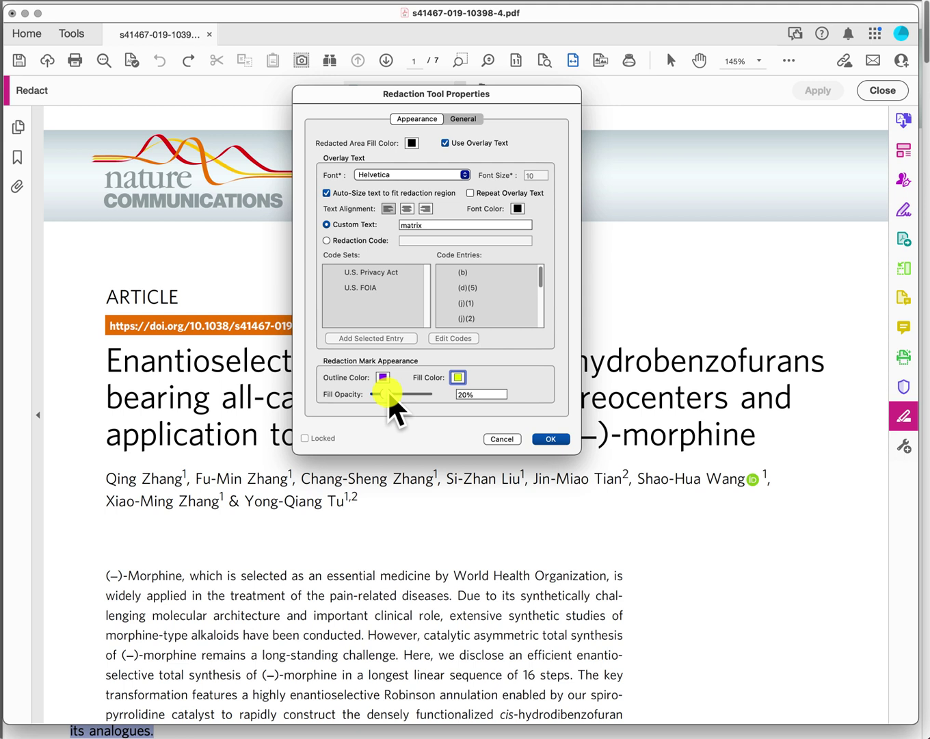
left_click(551, 439)
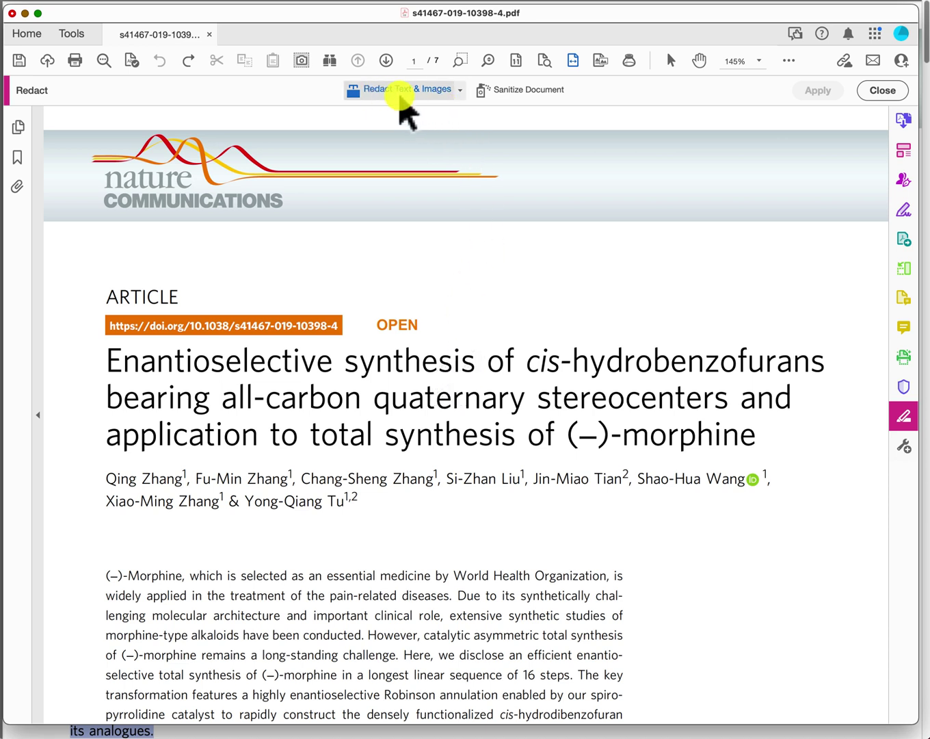
Step: Use Find Text & Redact to search the current document for the whole word "morphine"
left_click(461, 91)
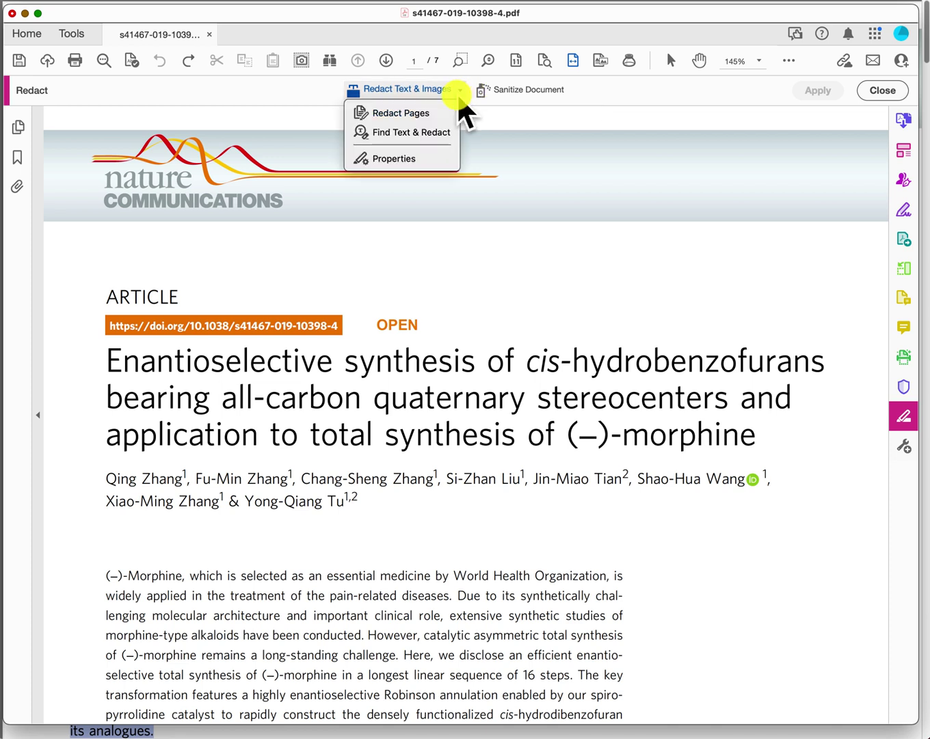
left_click(401, 135)
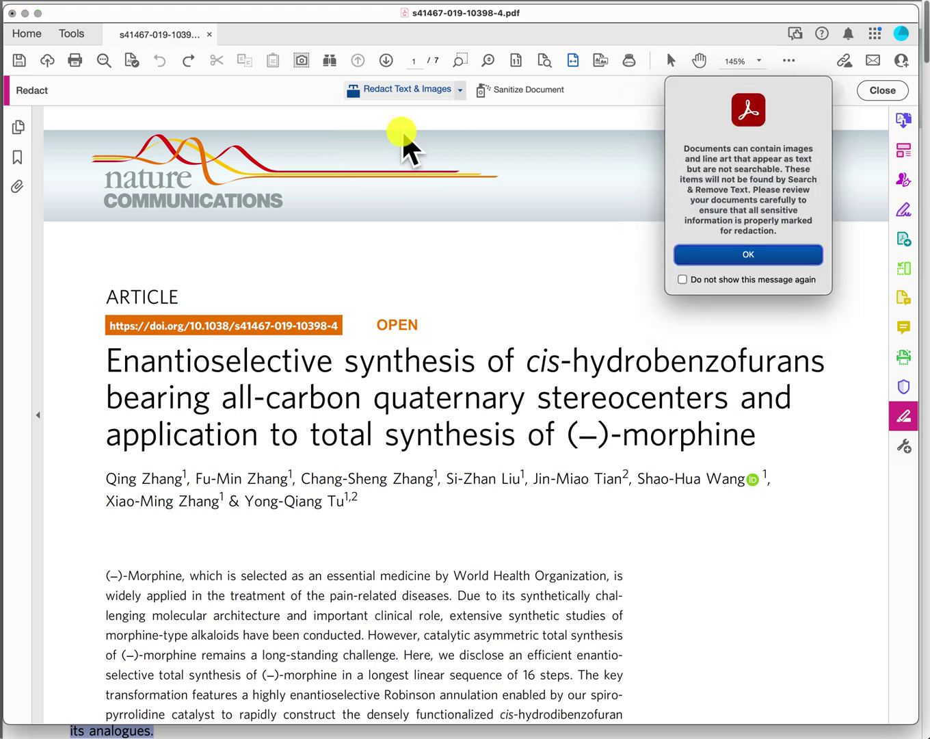
left_click(738, 259)
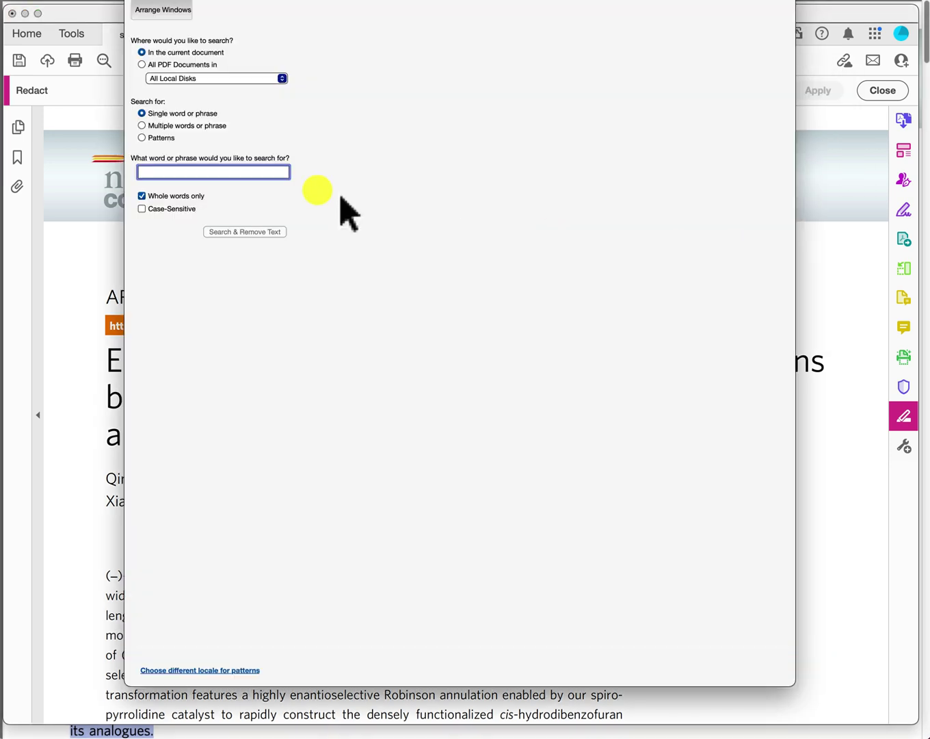
left_click(158, 173)
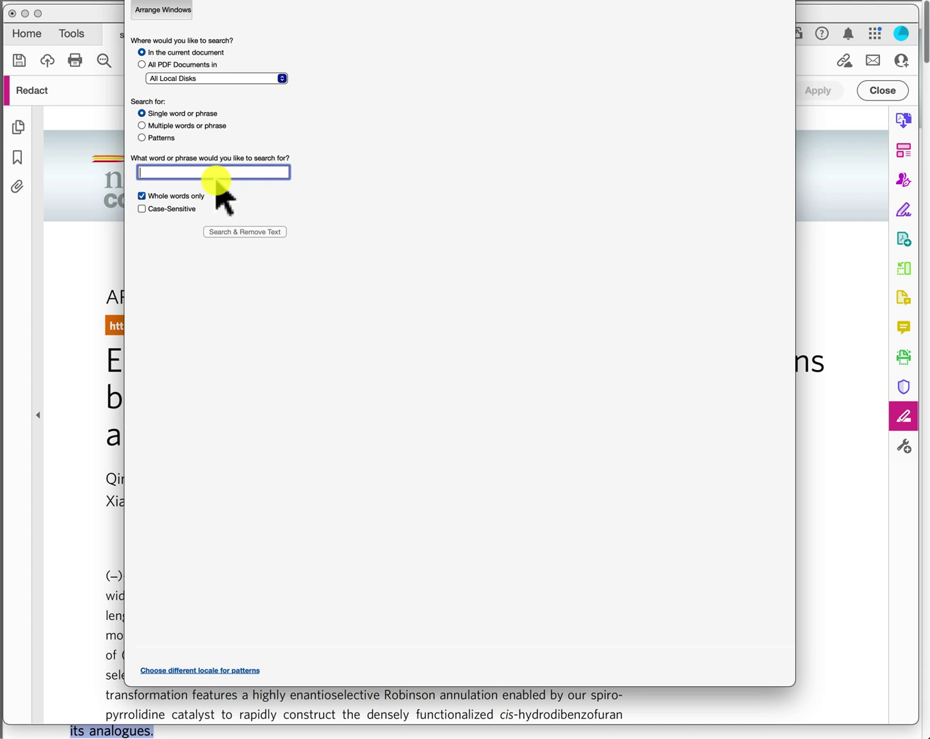
type("morphine")
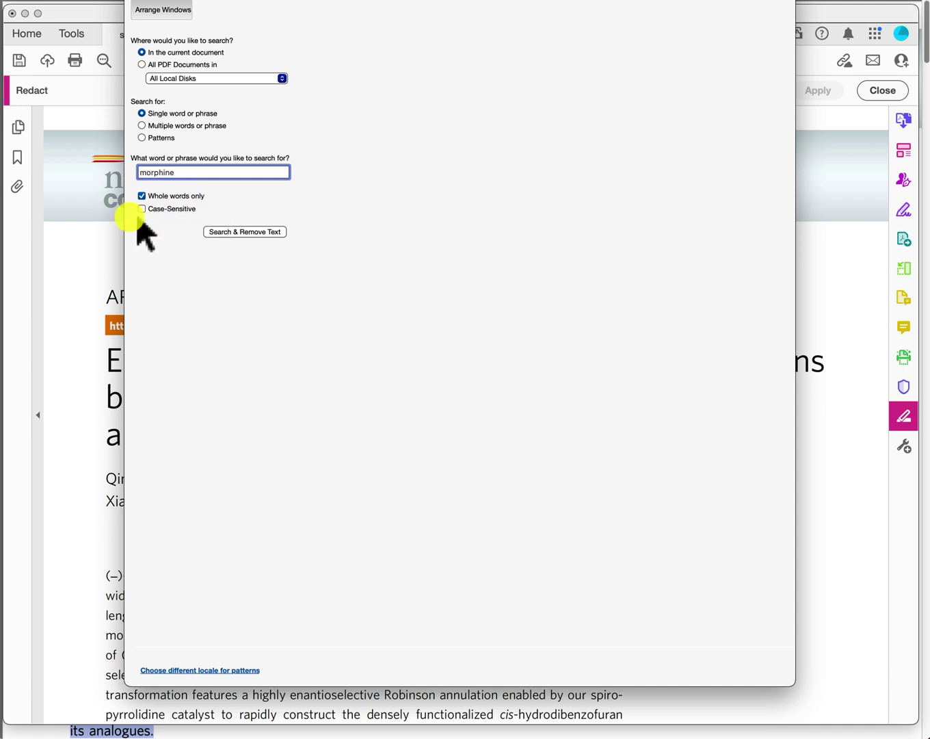
left_click(226, 233)
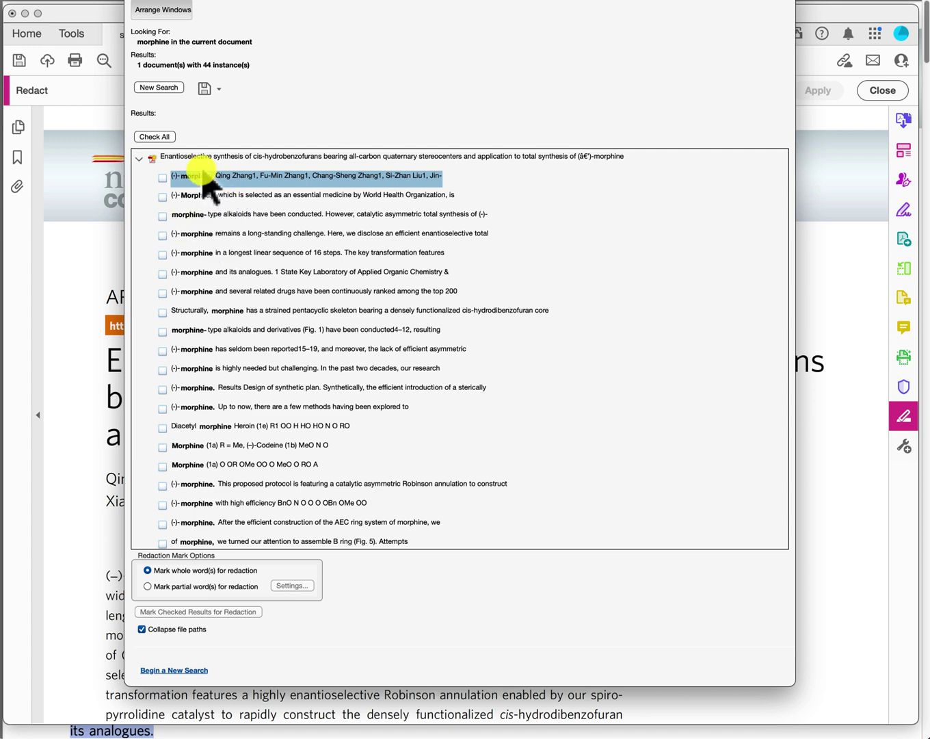
Step: Select all found occurrences of "morphine" and mark them as whole words for redaction
scroll(223, 194, "down", 10)
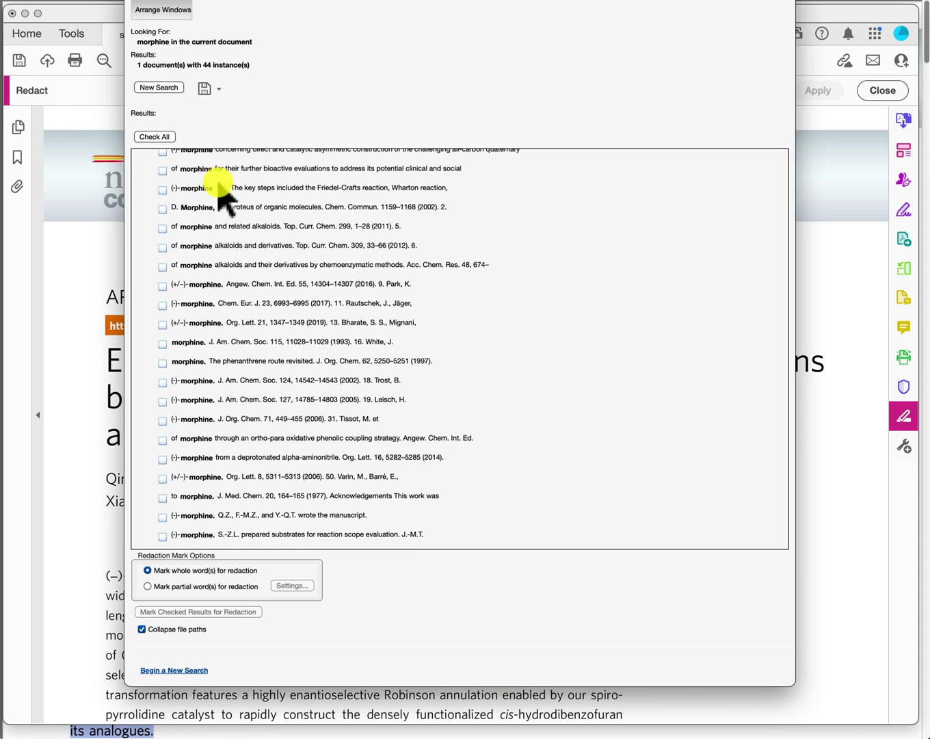
scroll(219, 188, "up", 10)
left_click(154, 136)
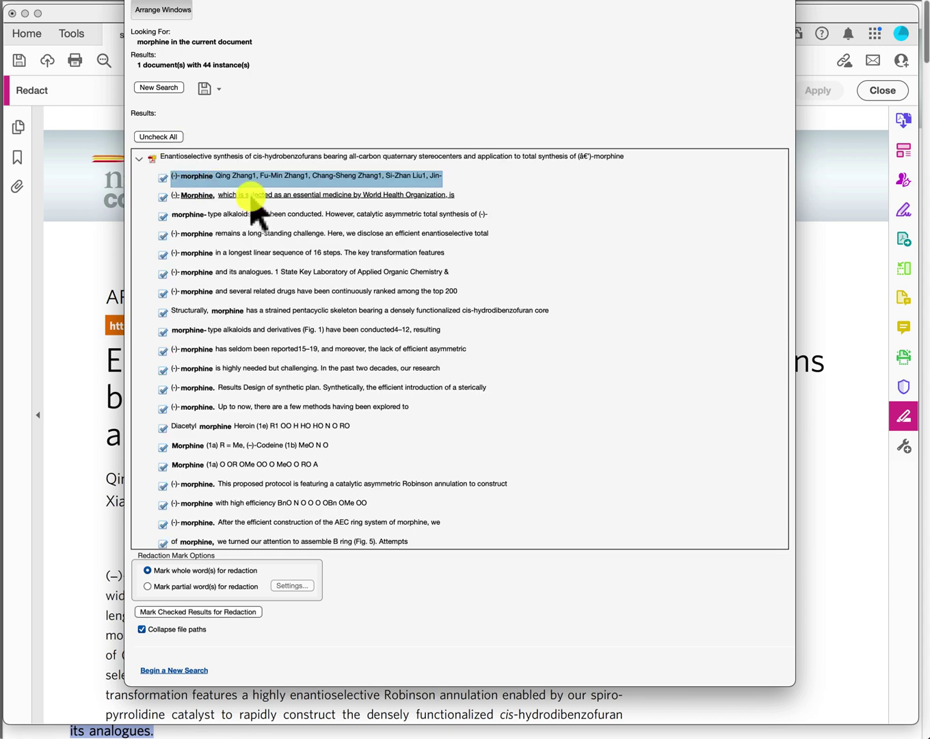
scroll(307, 390, "down", 5)
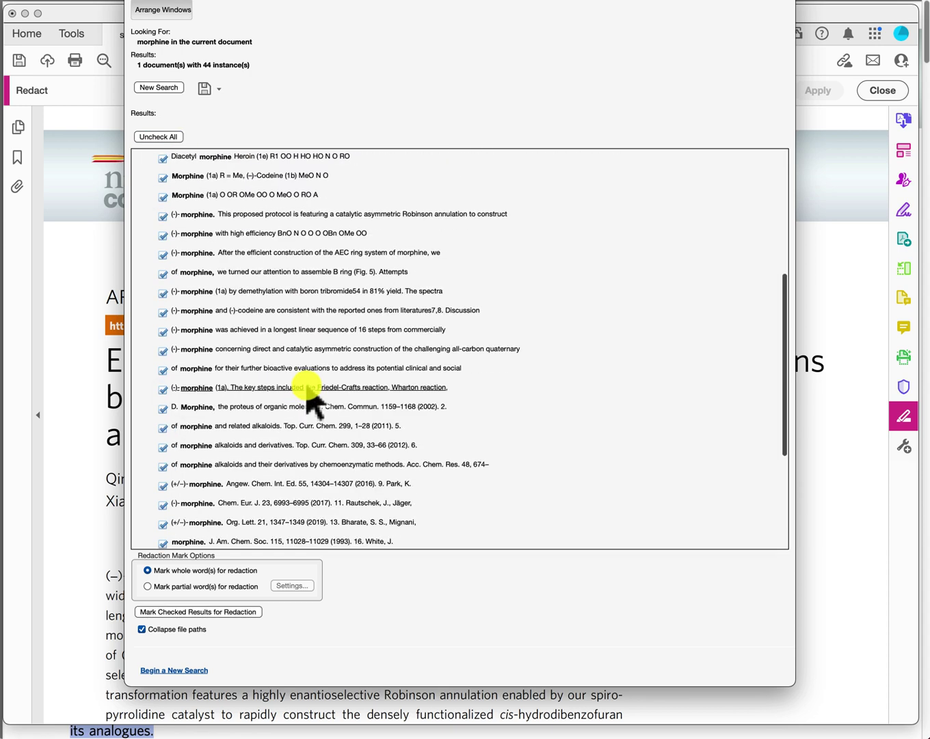
scroll(308, 394, "down", 4)
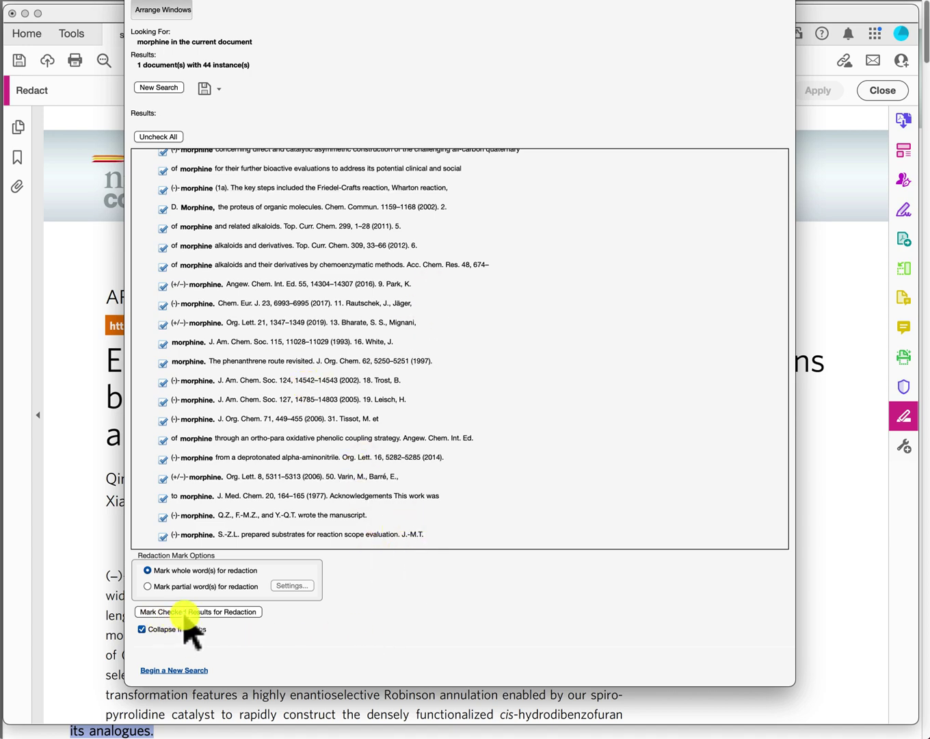
left_click(231, 612)
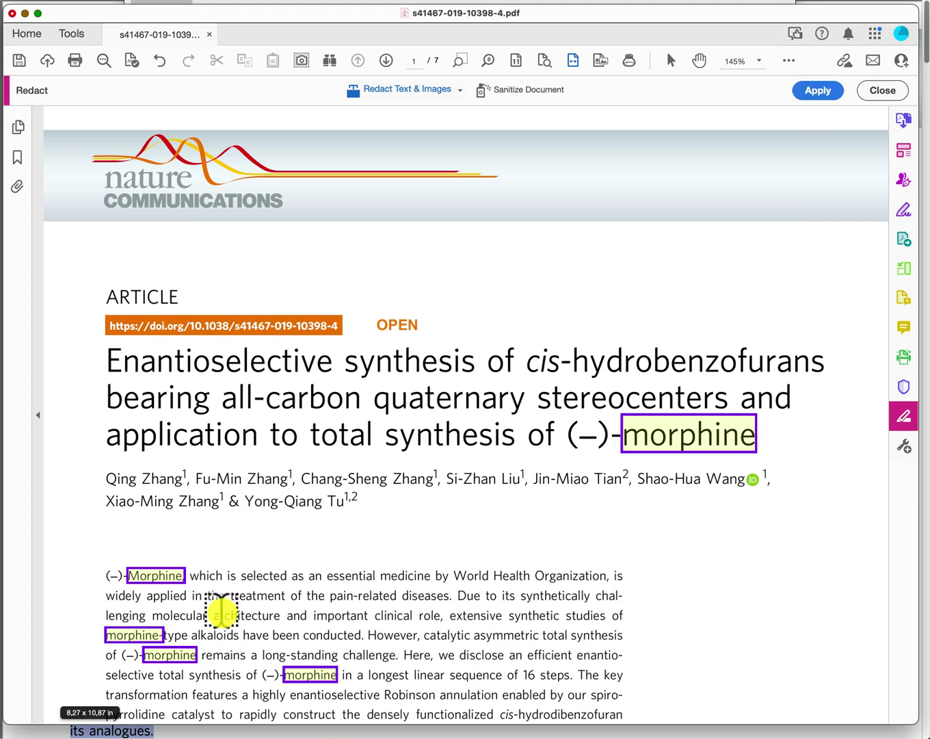
Step: Review the marked occurrences of "morphine" in the title, abstract and following pages up to the Fig. 2 caption
scroll(311, 555, "down", 5)
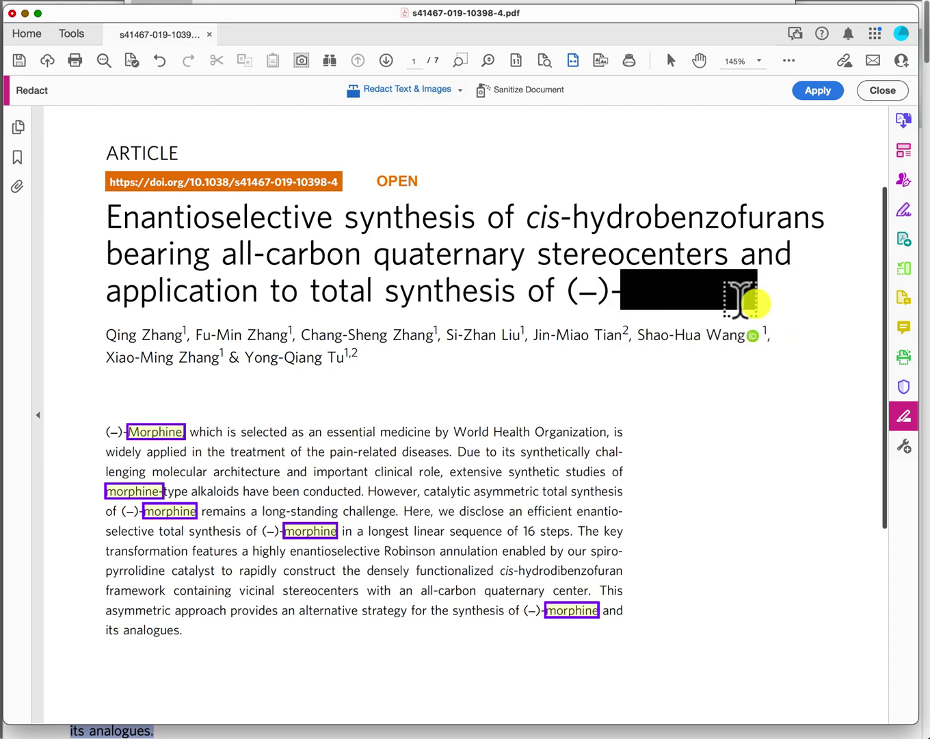
scroll(416, 523, "down", 5)
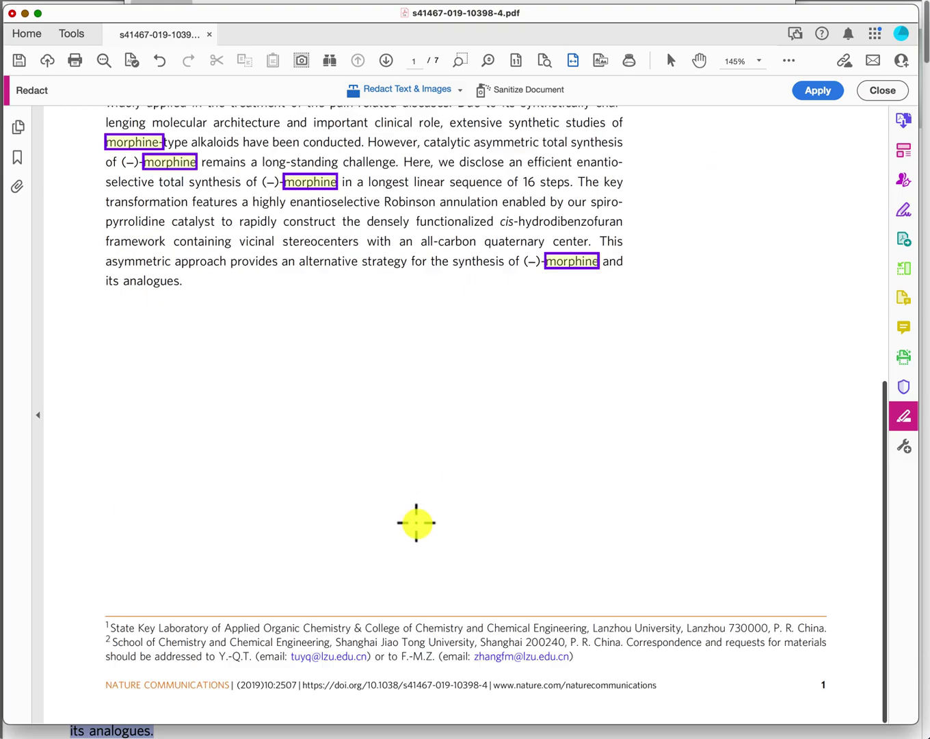
scroll(416, 523, "down", 20)
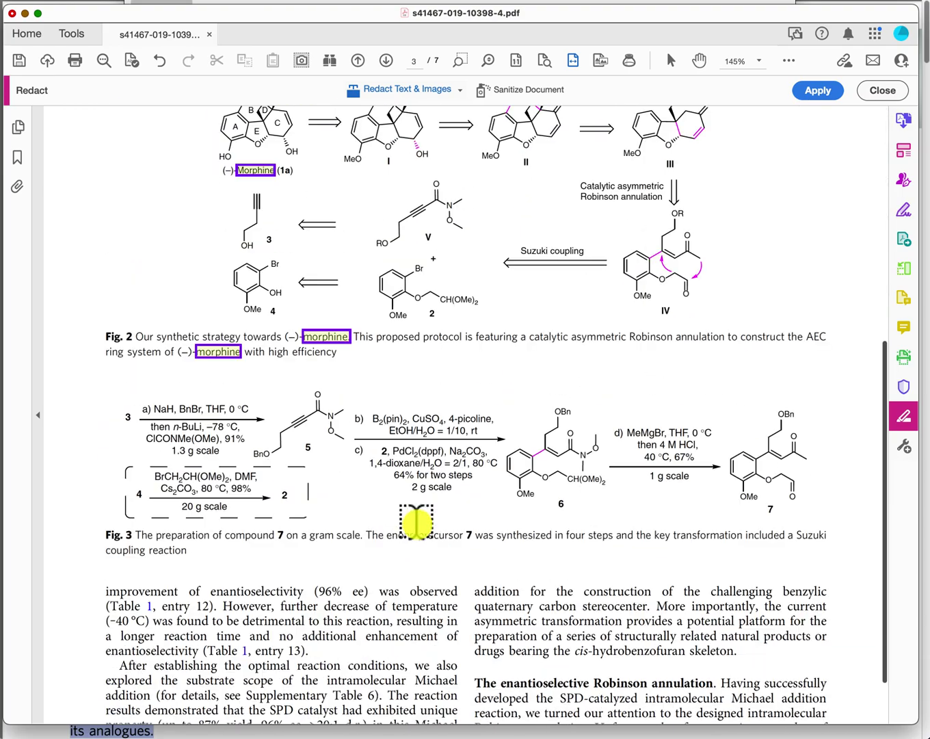
Step: Review the marked occurrences of "morphine" from Fig. 3 through the references and author contributions, and return to the first page
scroll(416, 523, "down", 20)
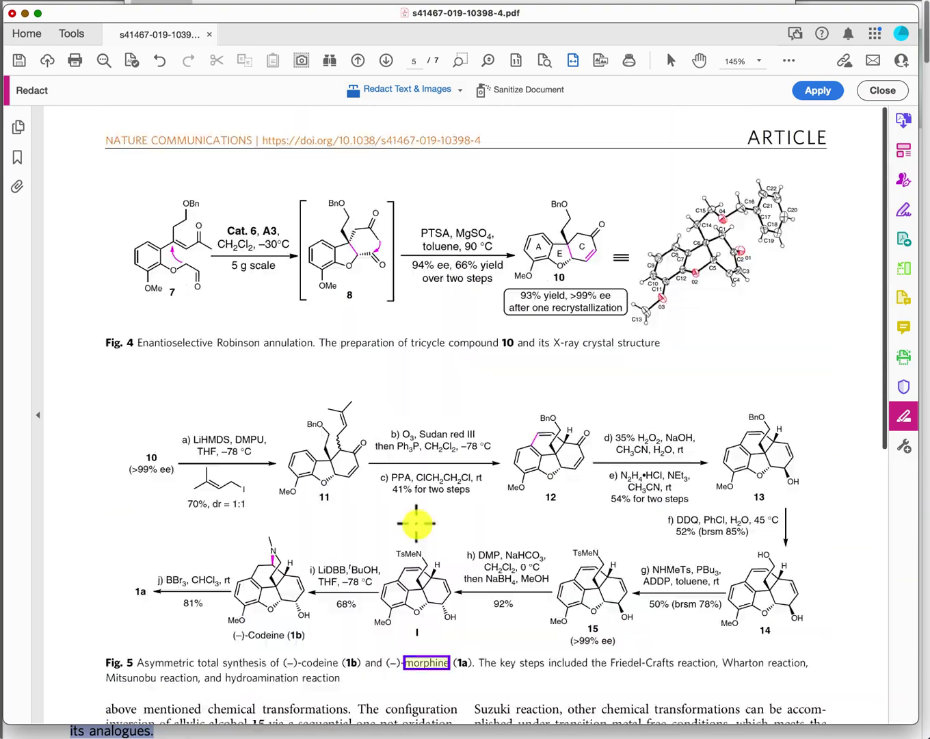
scroll(416, 522, "down", 20)
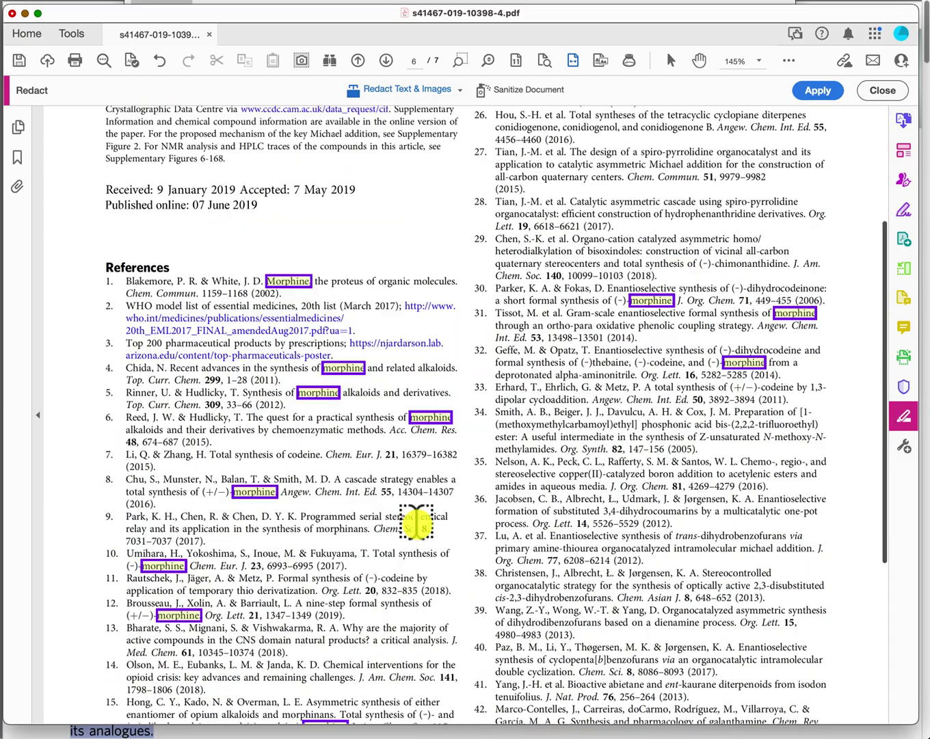
scroll(416, 523, "down", 15)
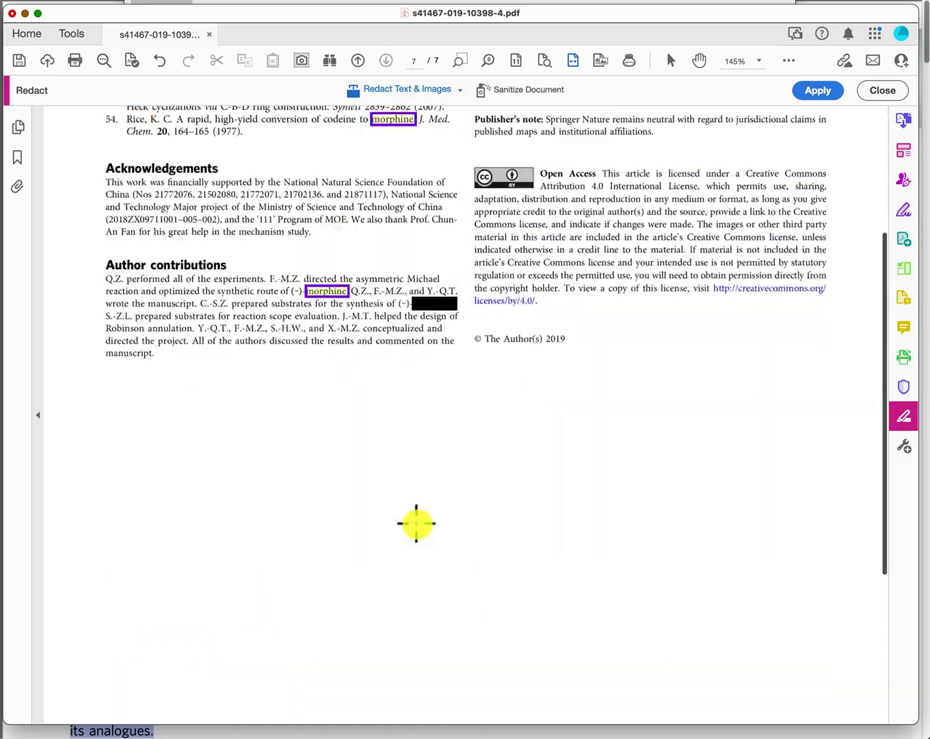
scroll(416, 522, "up", 20)
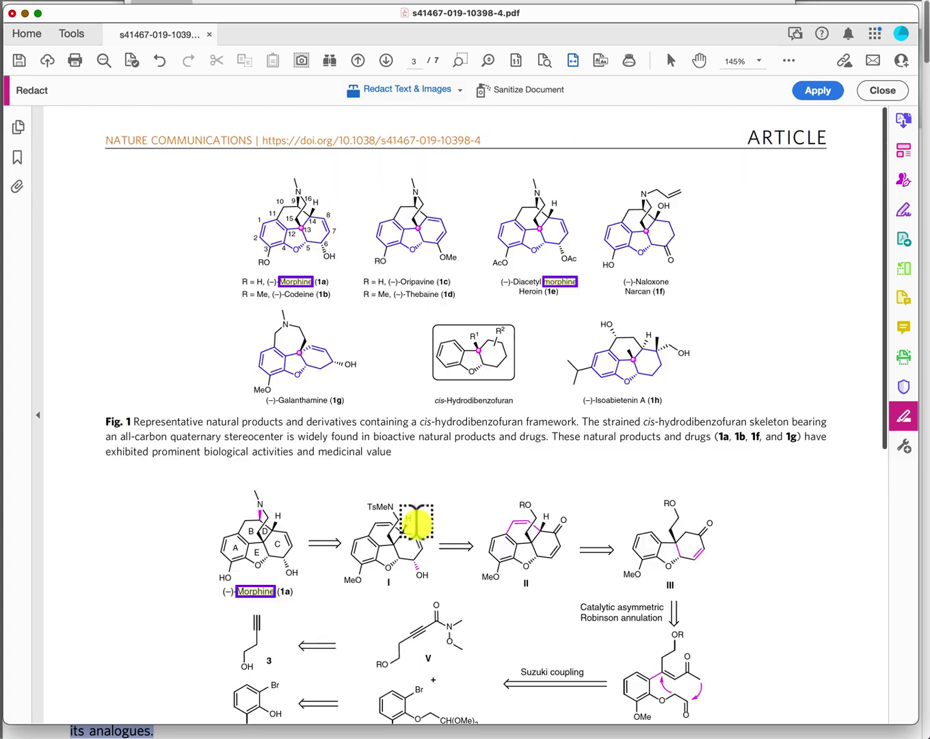
scroll(416, 523, "up", 20)
scroll(355, 468, "up", 3)
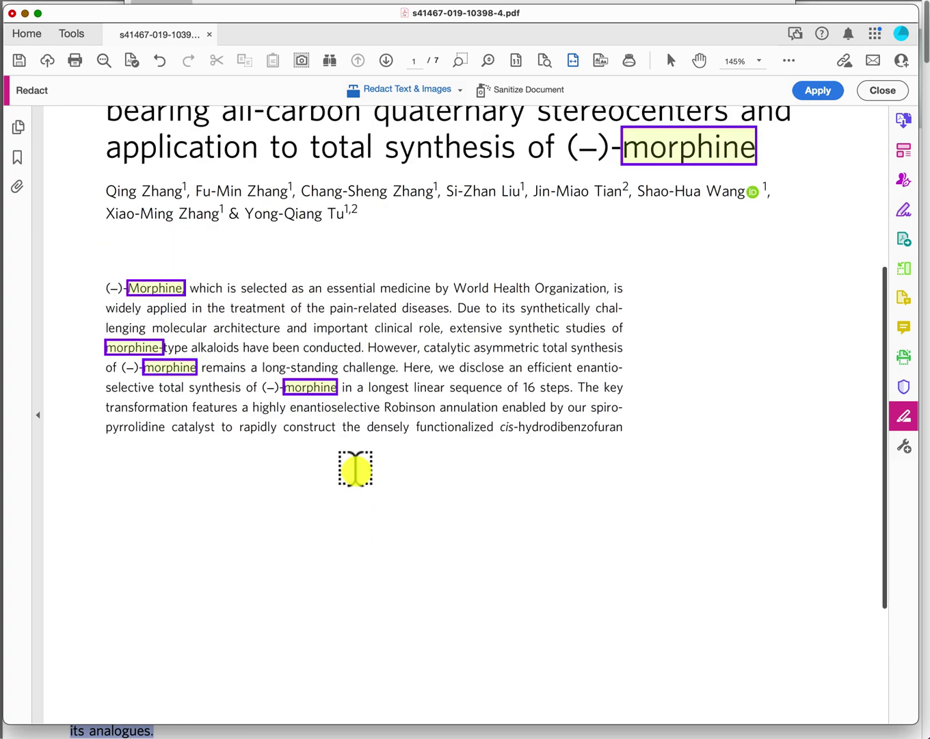
scroll(355, 469, "up", 5)
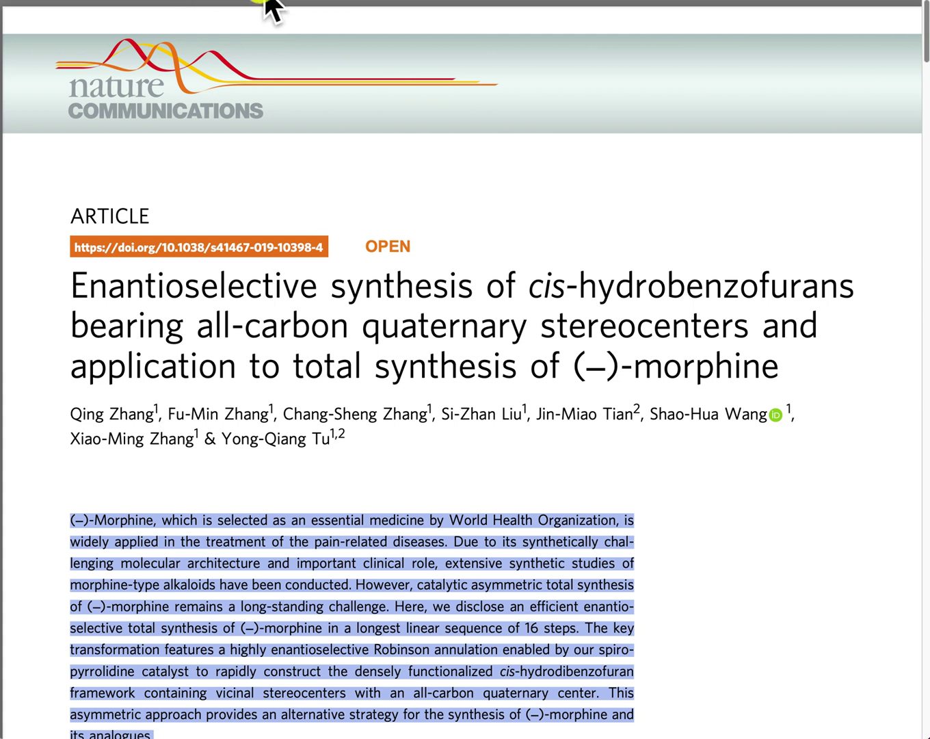
Step: Switch back to SciFinder-n and look through the full list of filtered "morphine synthesis" title references
left_click(116, 8)
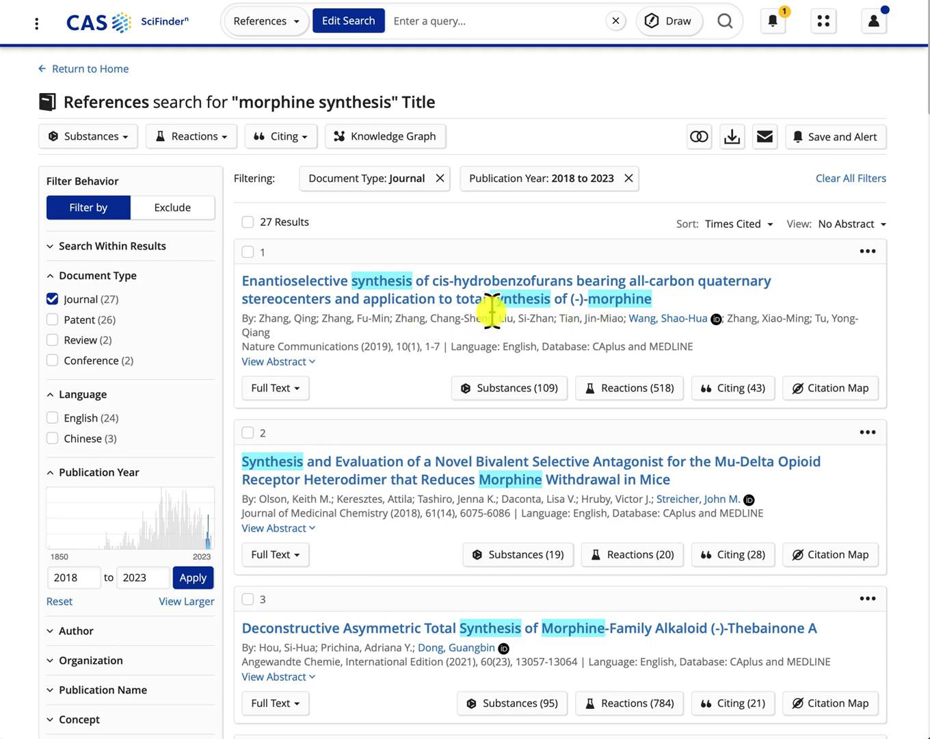
scroll(485, 316, "down", 20)
scroll(492, 314, "down", 20)
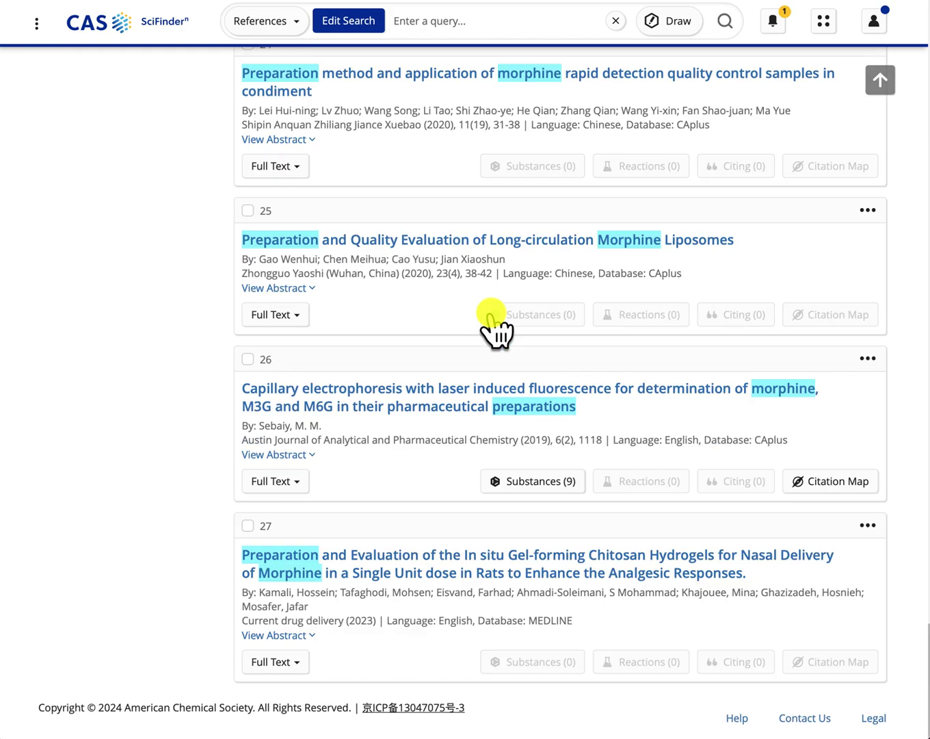
scroll(493, 320, "up", 20)
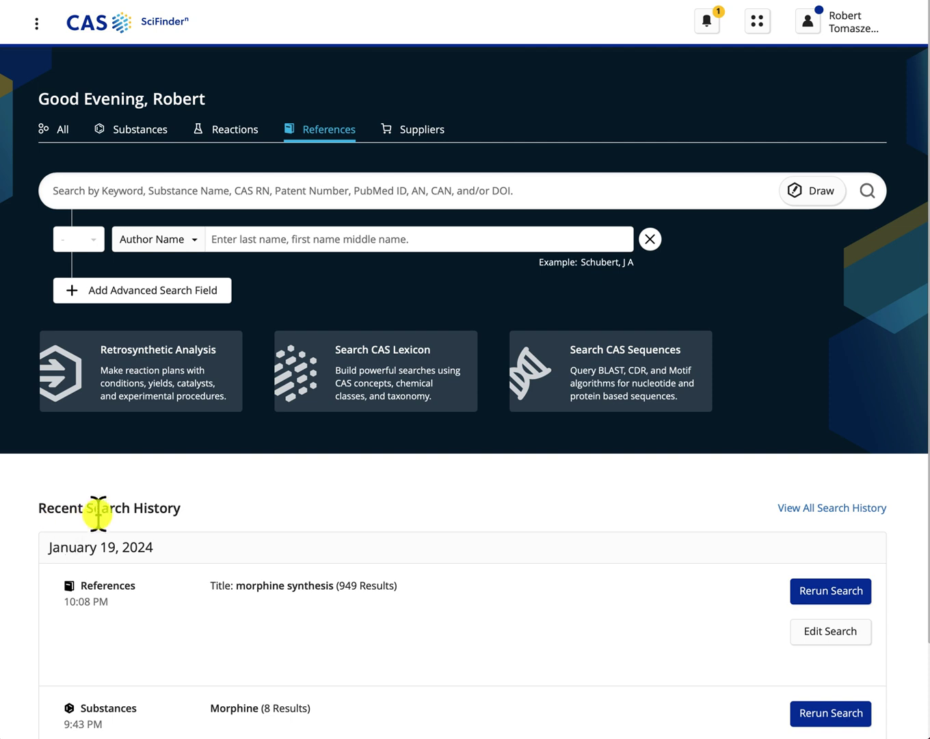
Step: Reopen the "morphine synthesis" title search from the recent search history for editing
scroll(329, 559, "down", 3)
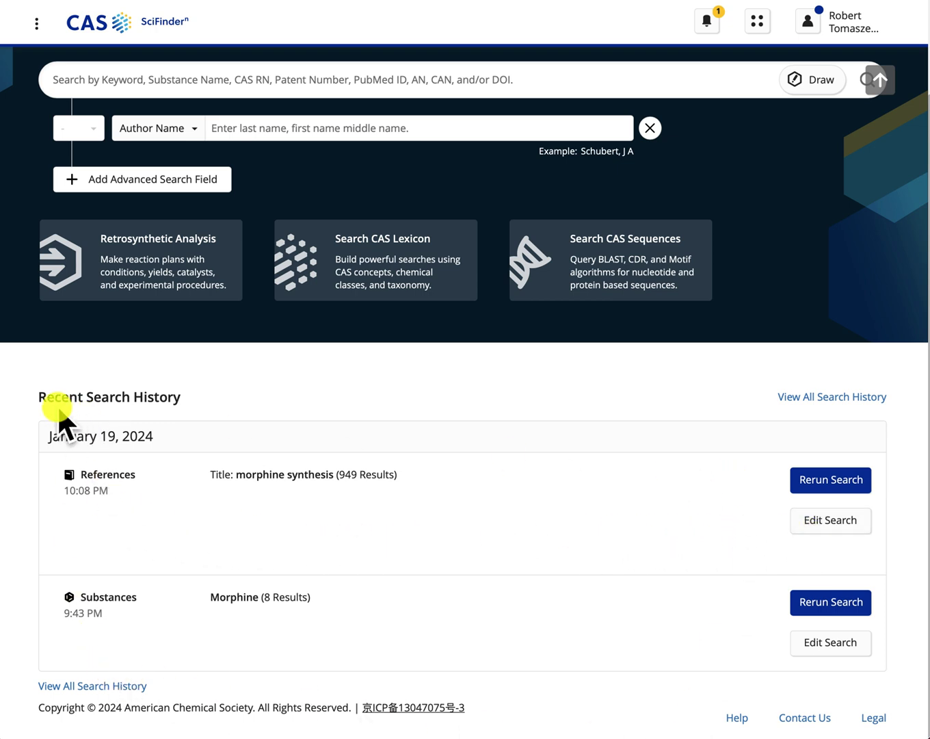
left_click(819, 524)
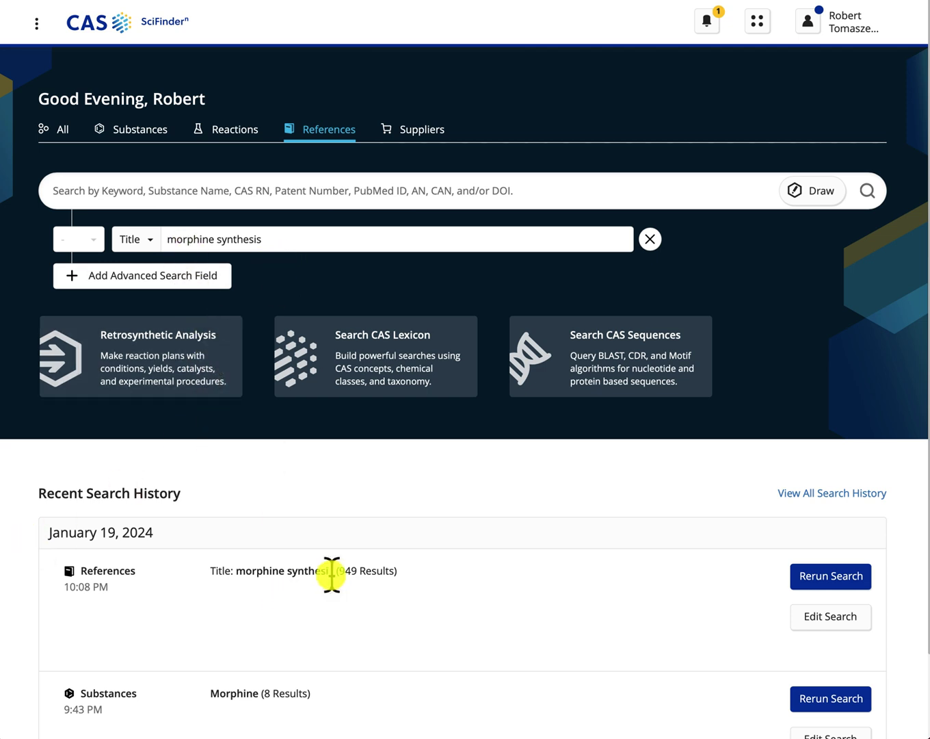
scroll(343, 587, "down", 1)
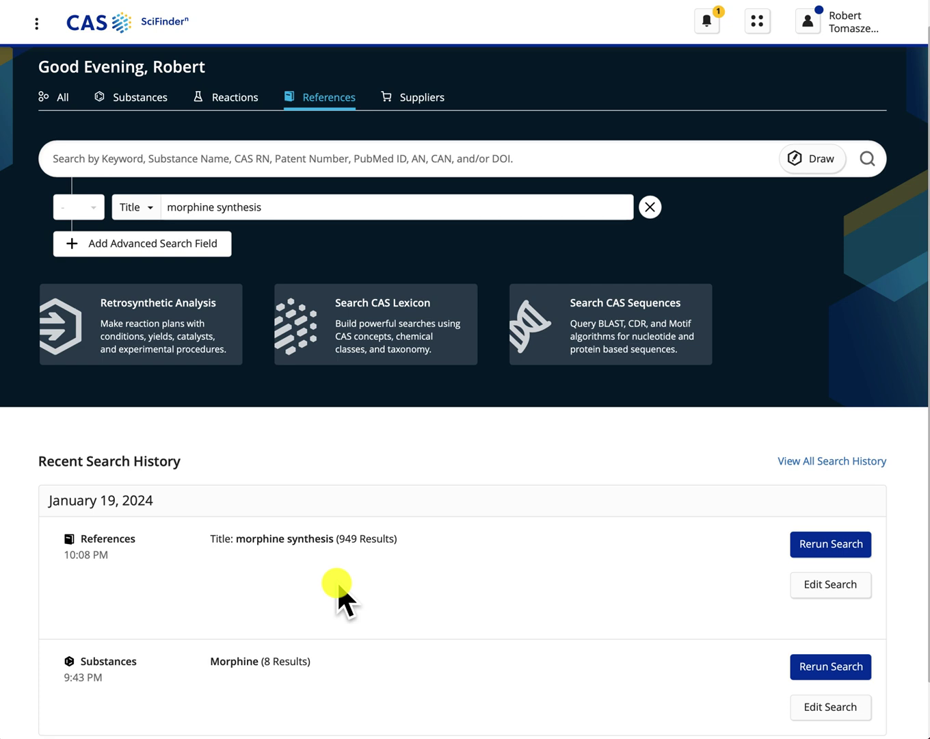
Step: Capture a screenshot of the References search area containing the "morphine synthesis" title query
key("super+shift+4")
left_click_drag(21, 73, 897, 448)
scroll(649, 558, "down", 2)
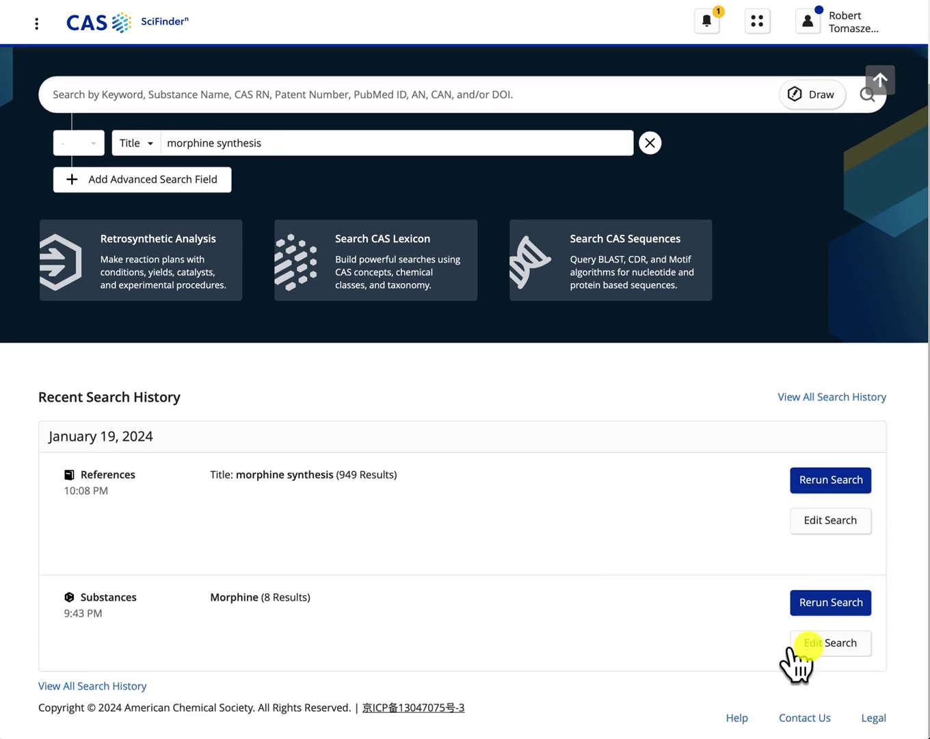
scroll(841, 643, "up", 3)
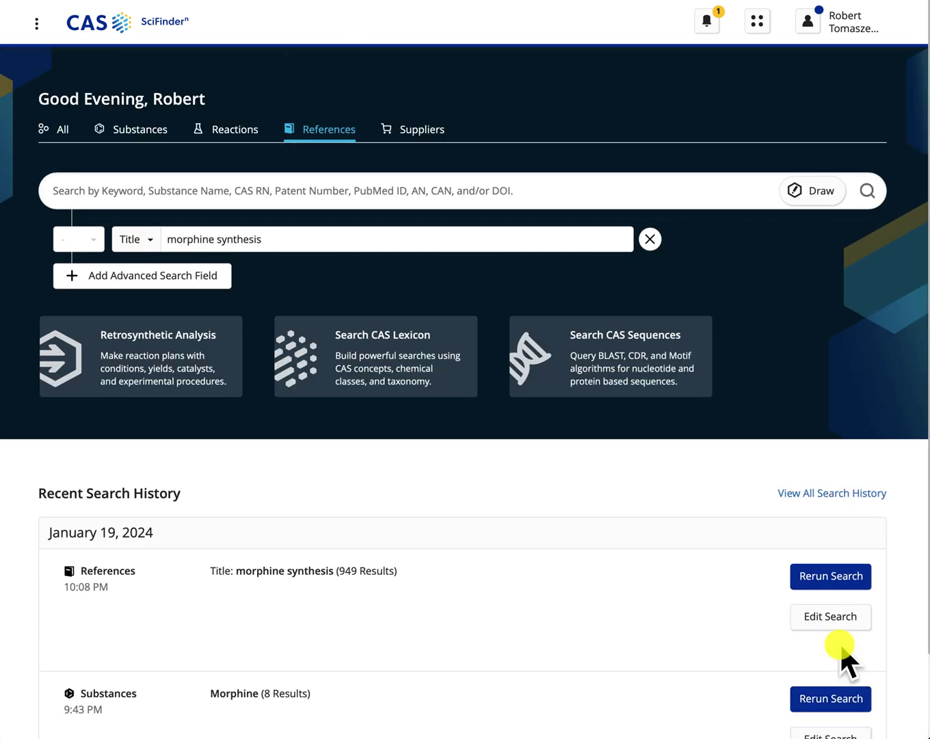